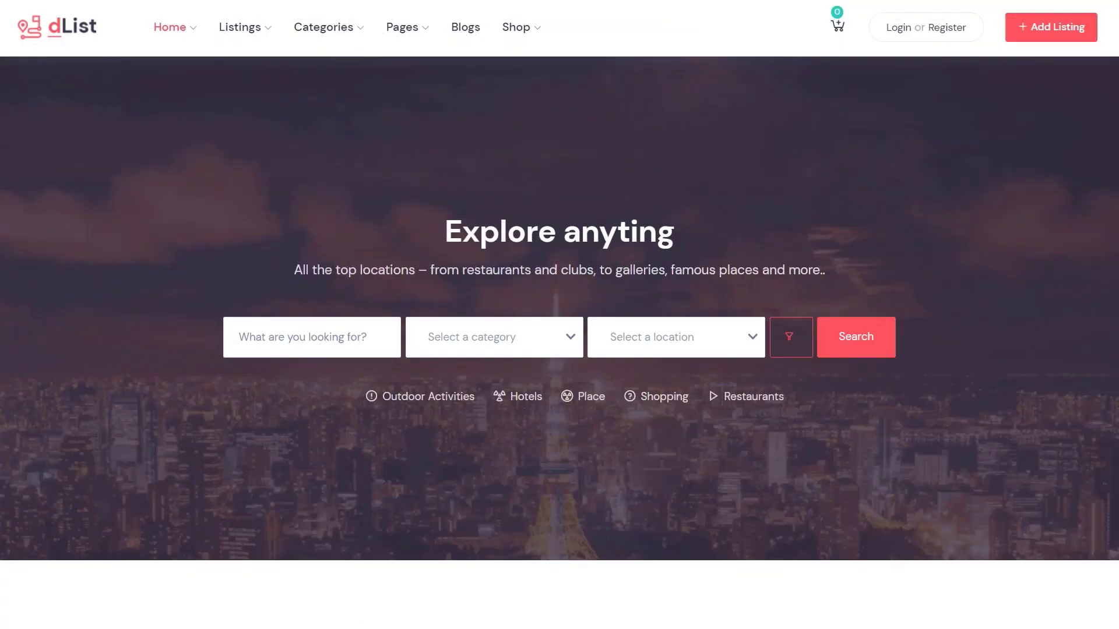
- Scroll down the dDoctors demo site to its Search by specialty cards
scroll(559, 315, "down", 2)
scroll(560, 315, "down", 4)
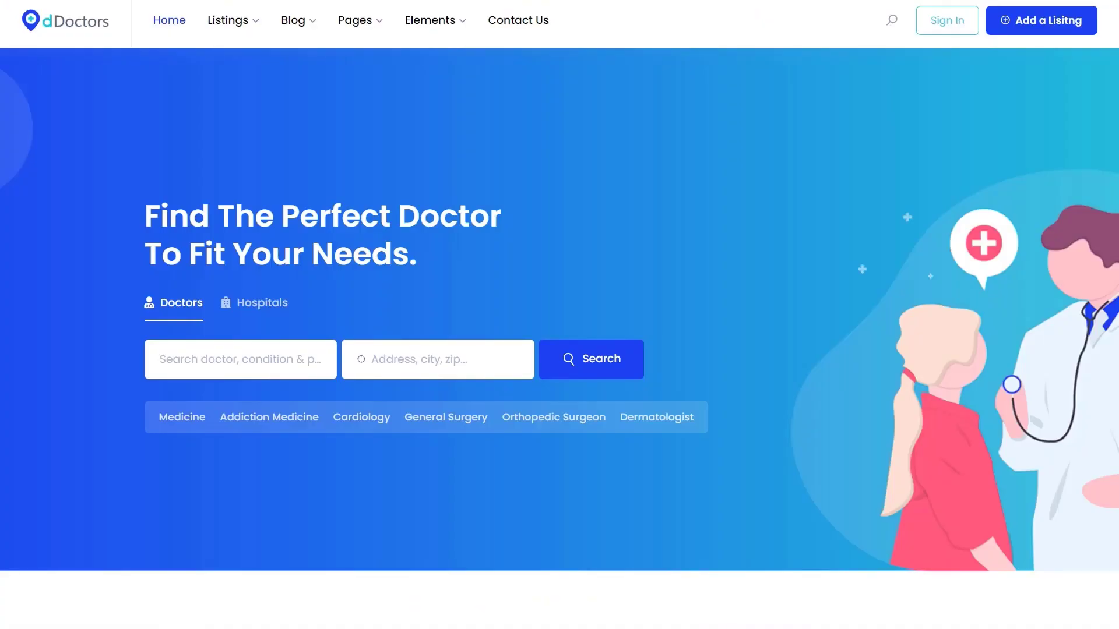
scroll(559, 315, "down", 5)
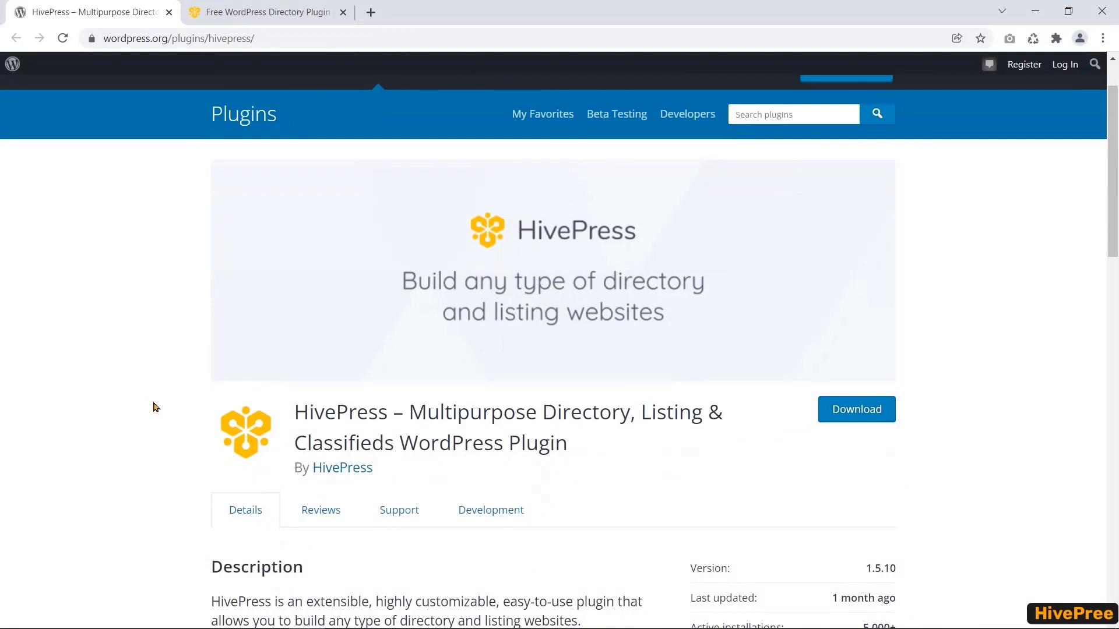
- Scroll through the HivePress plugin listing on wordpress.org, then switch to the hivepress.io tab
scroll(155, 407, "down", 3)
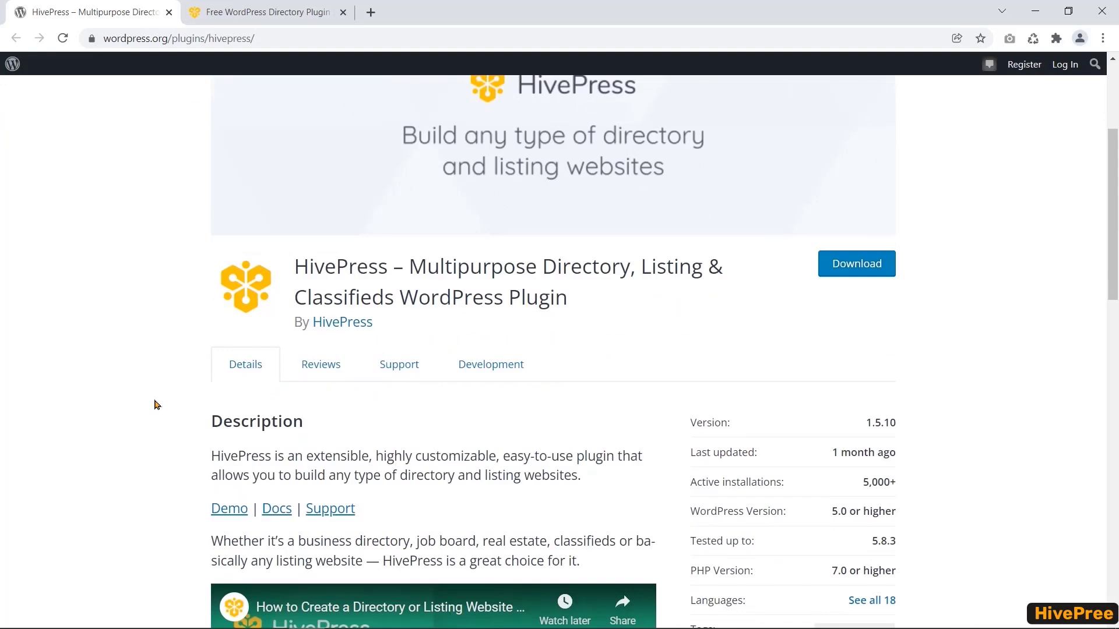
scroll(156, 403, "down", 5)
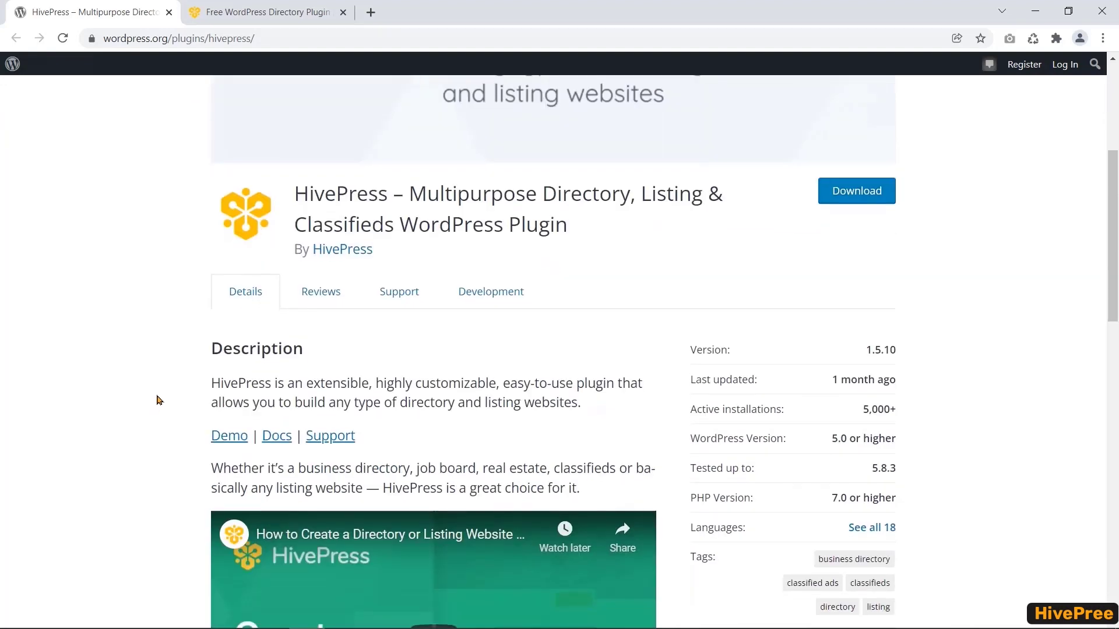
scroll(158, 390, "down", 6)
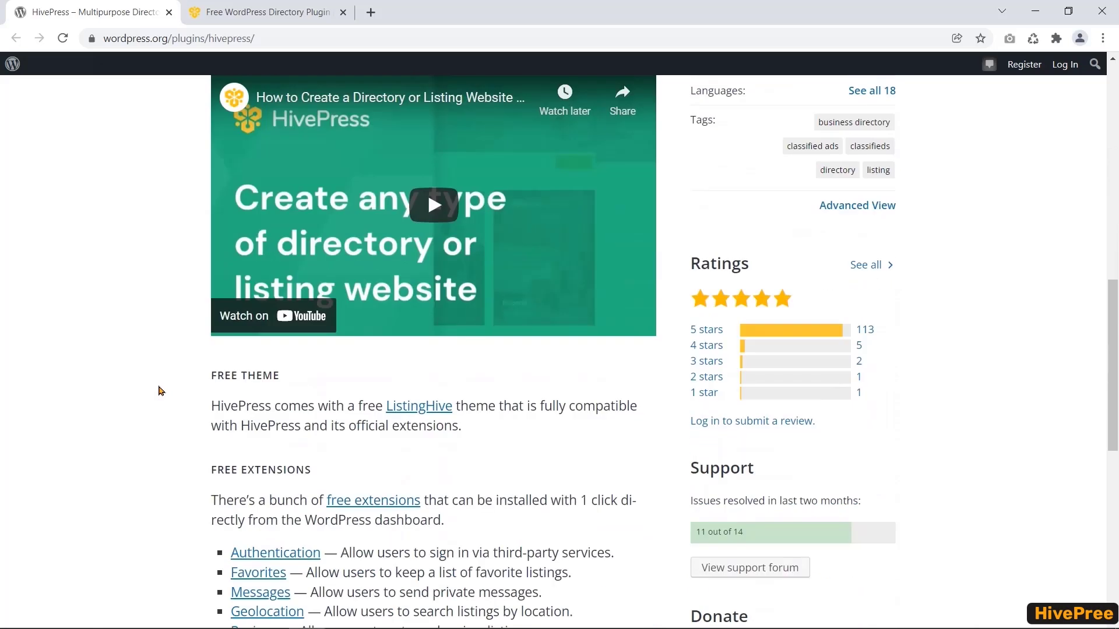
left_click(235, 13)
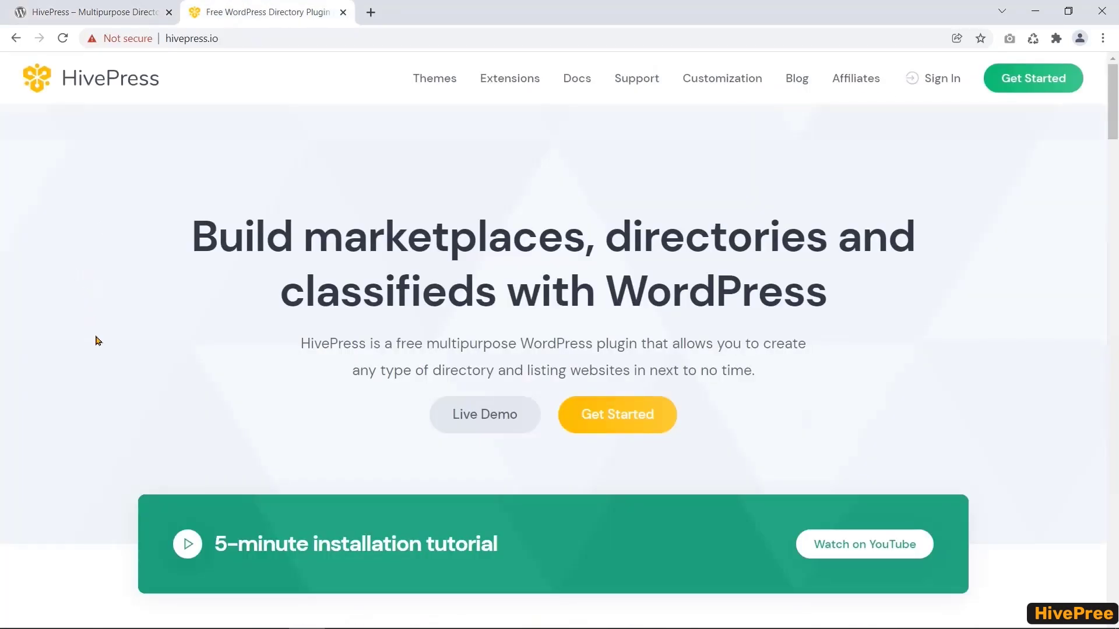
- Open the ListingHive live demo and scroll through its listings
left_click(442, 432)
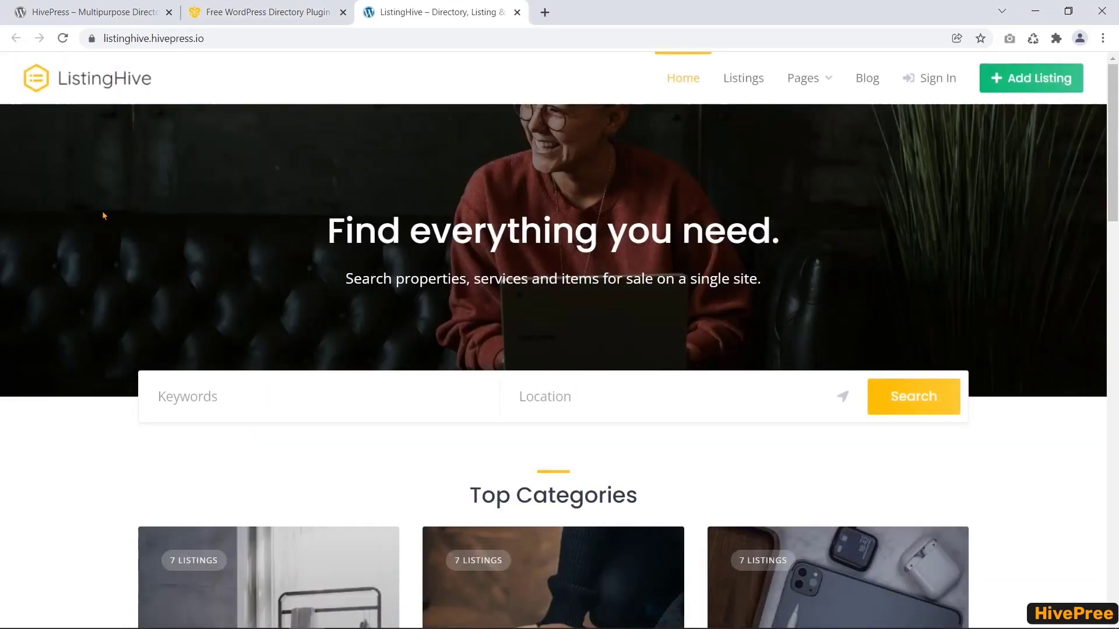
scroll(104, 216, "down", 3)
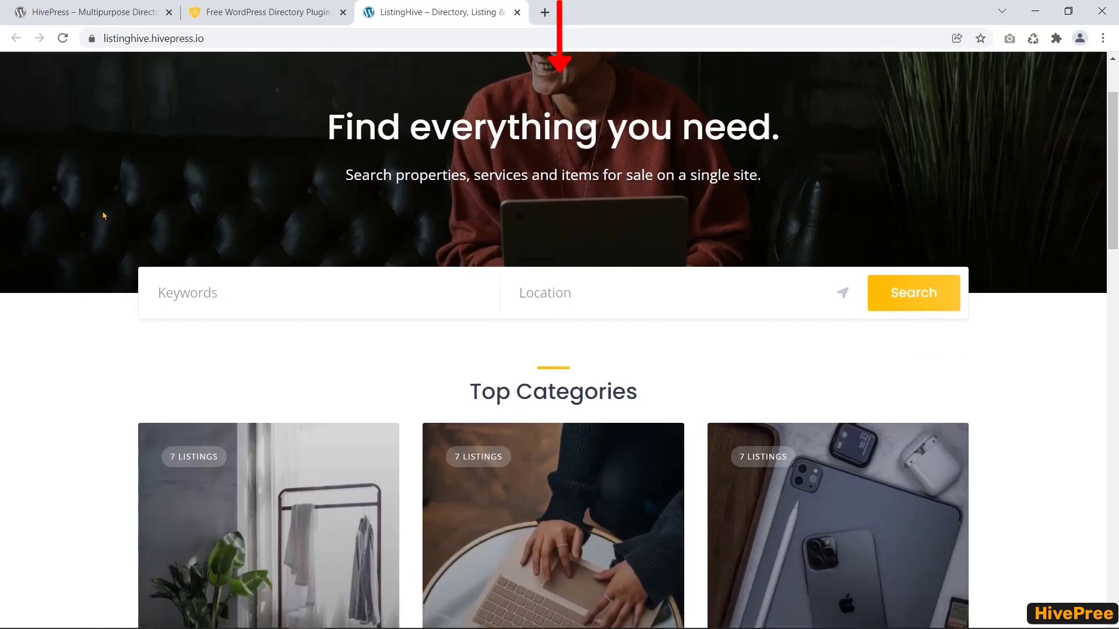
scroll(74, 233, "down", 18)
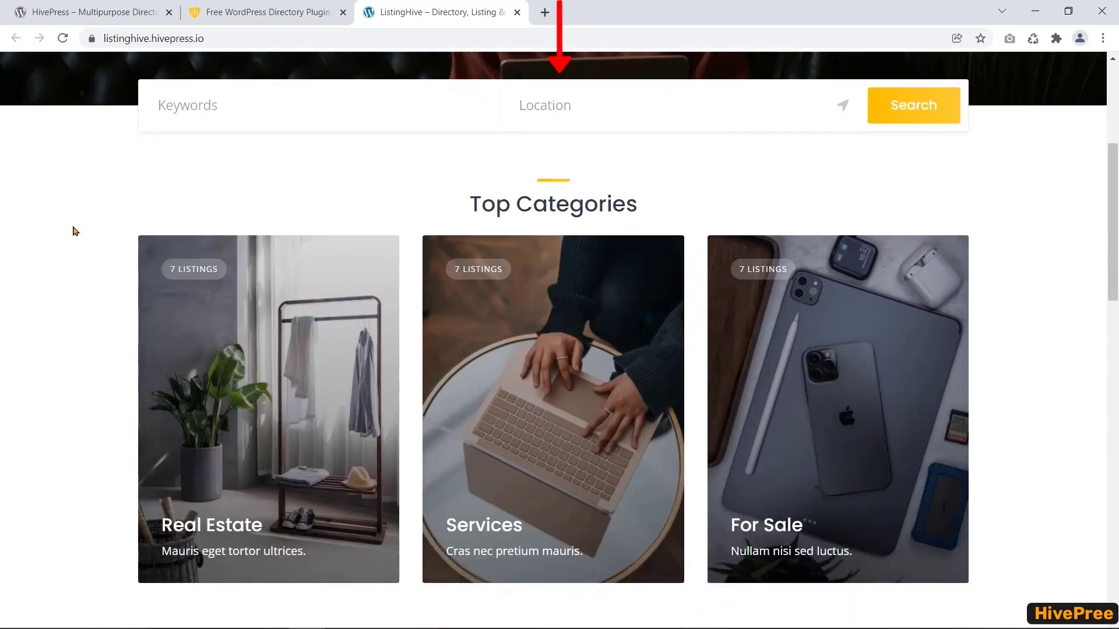
scroll(75, 233, "down", 3)
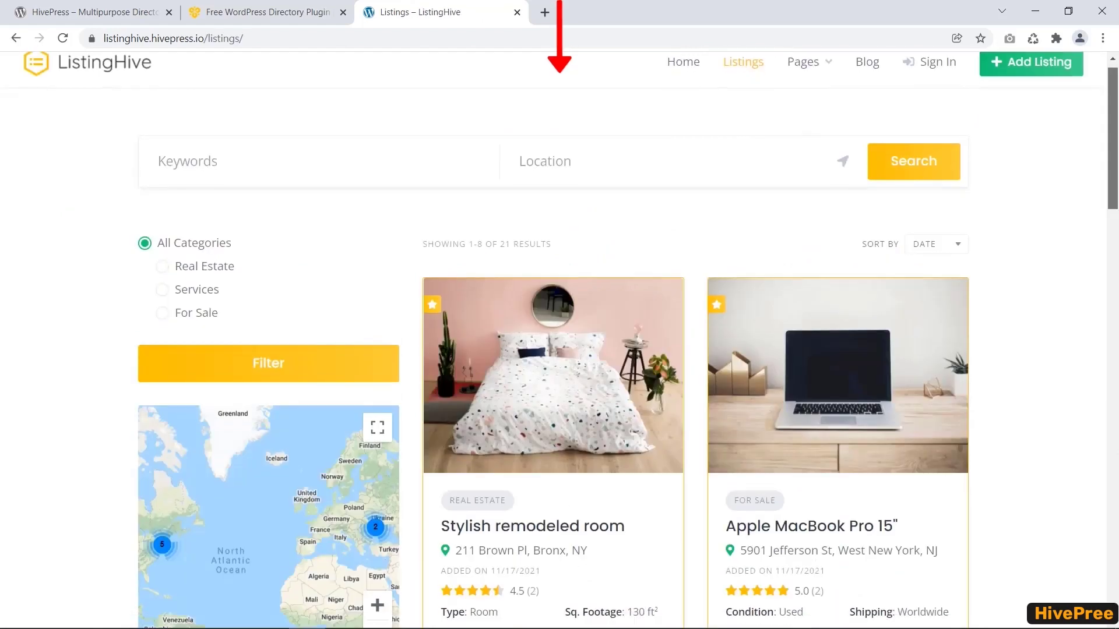
scroll(560, 338, "down", 3)
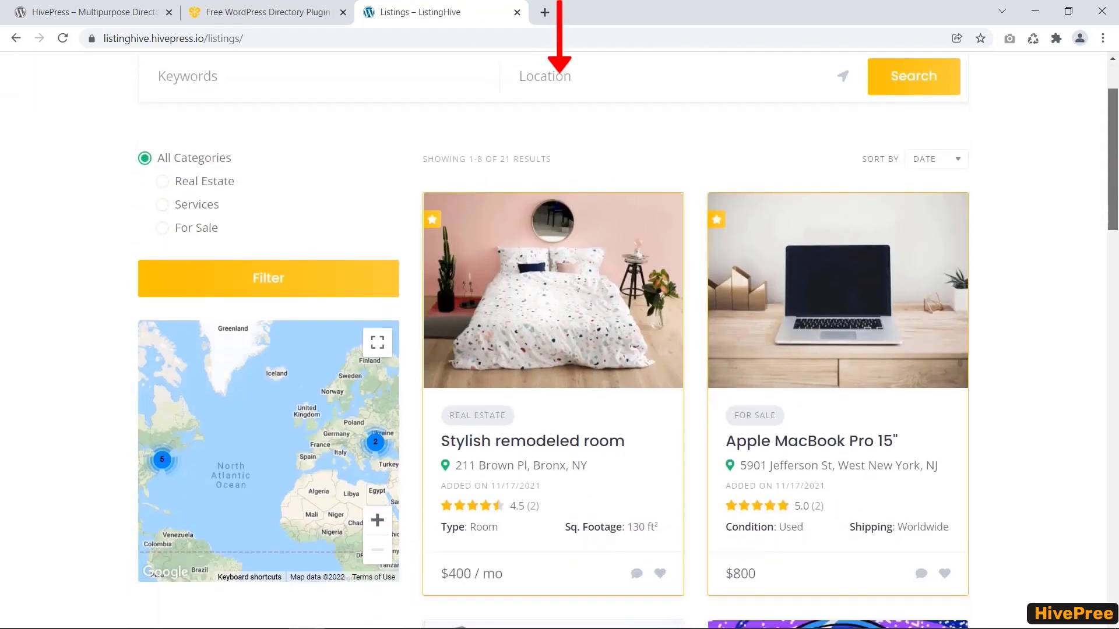
scroll(693, 338, "down", 12)
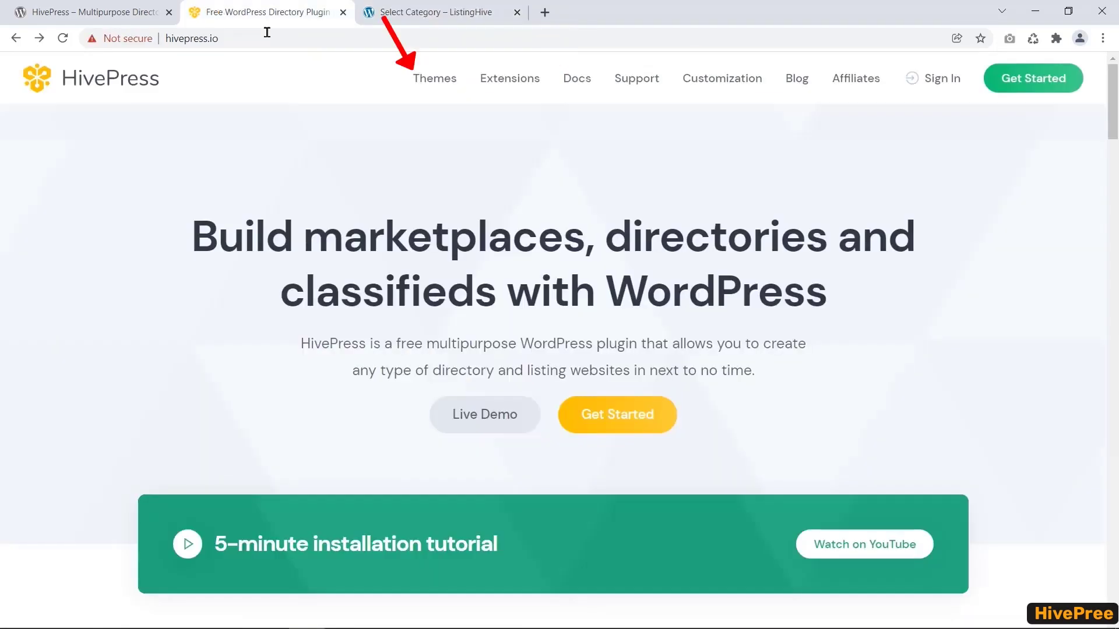
- Browse the HivePress themes catalogue on hivepress.io
left_click(435, 78)
scroll(350, 200, "down", 4)
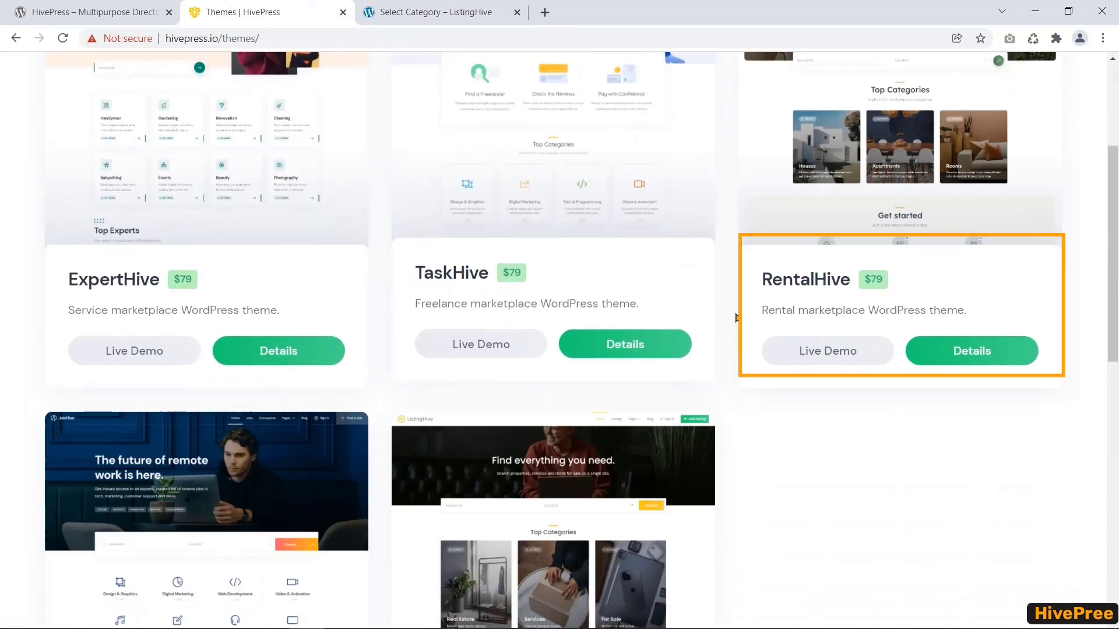
scroll(385, 292, "down", 3)
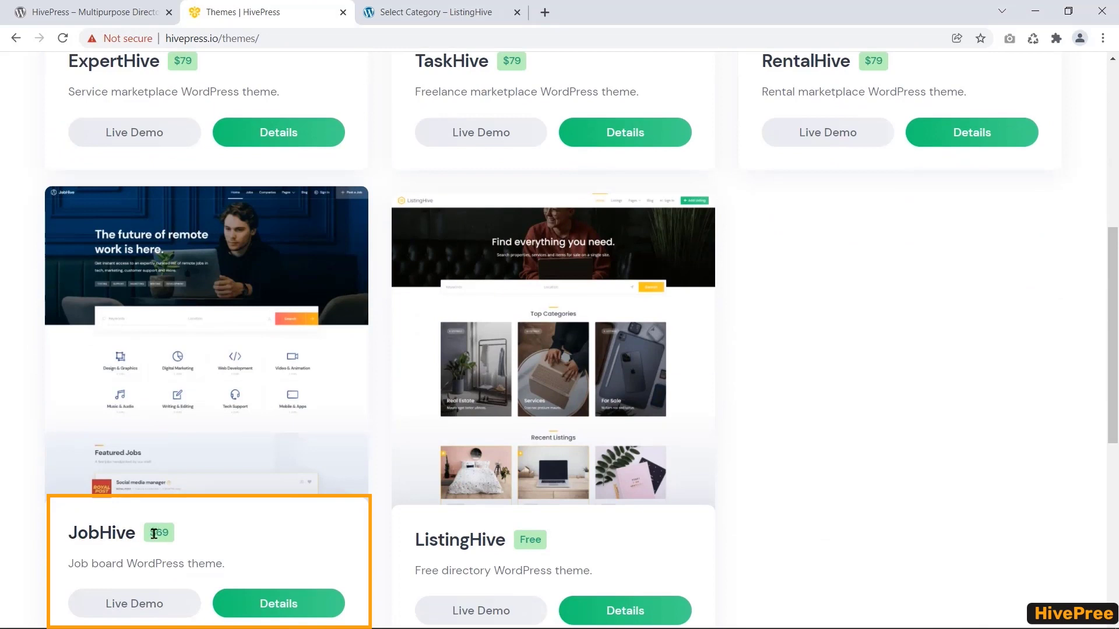
scroll(154, 534, "down", 3)
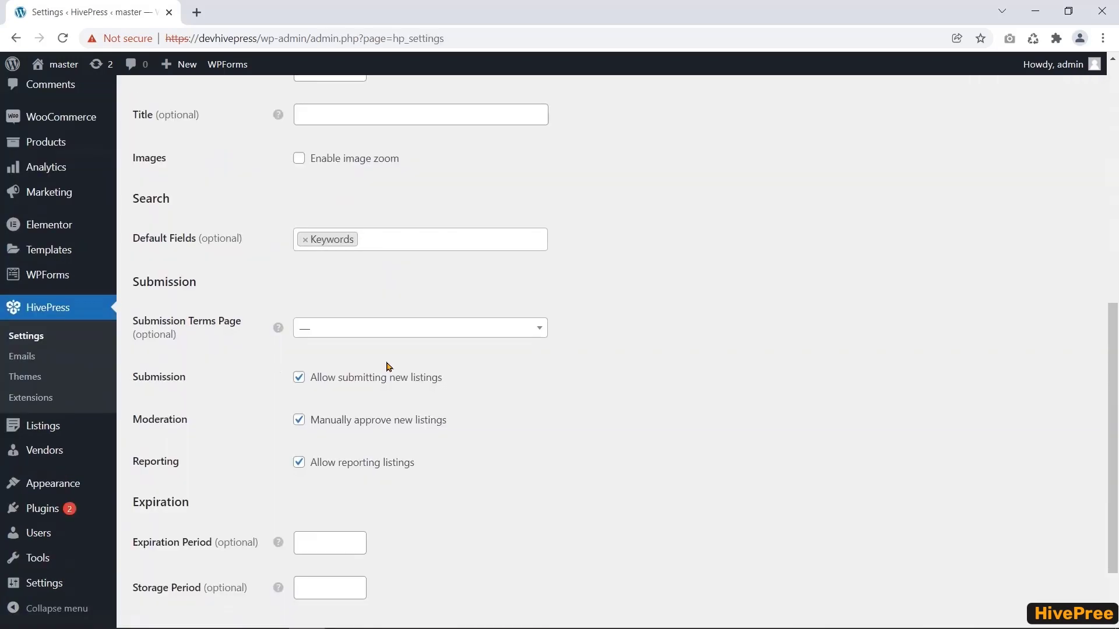
- Look over the HivePress Settings tabs, ending on the Messages settings
scroll(387, 367, "up", 4)
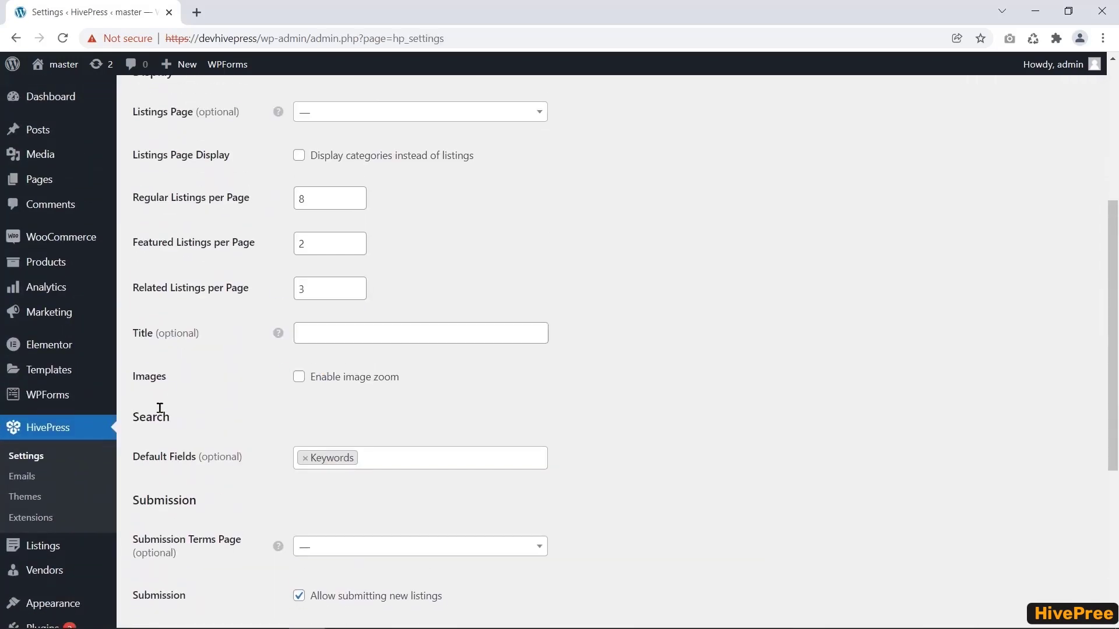
scroll(159, 408, "up", 5)
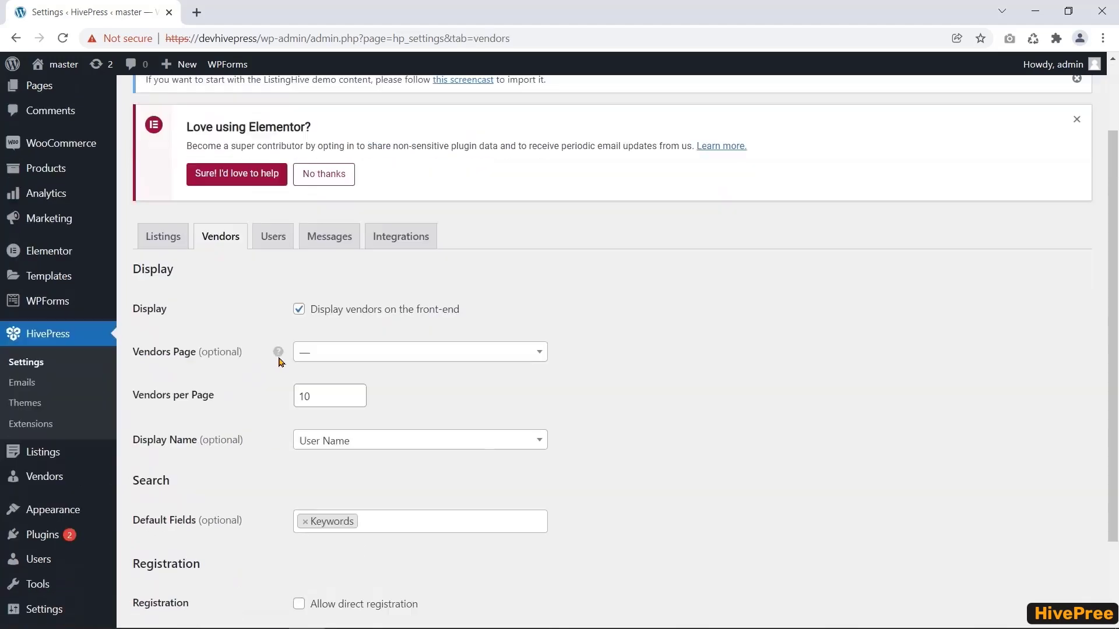
scroll(280, 350, "up", 2)
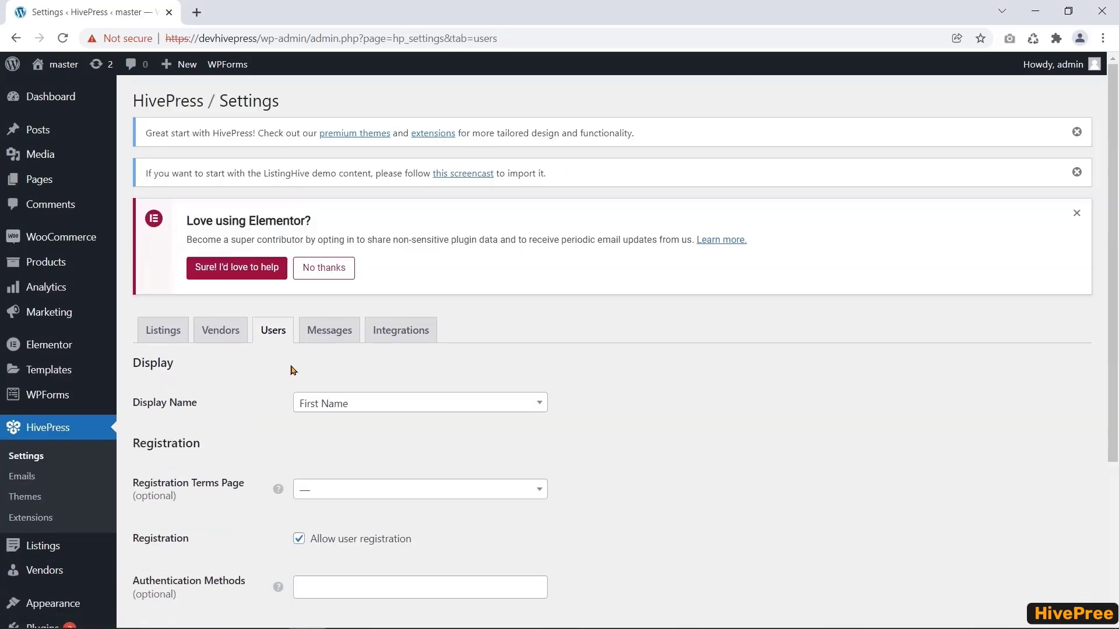
scroll(290, 367, "down", 3)
scroll(290, 367, "up", 3)
left_click(308, 326)
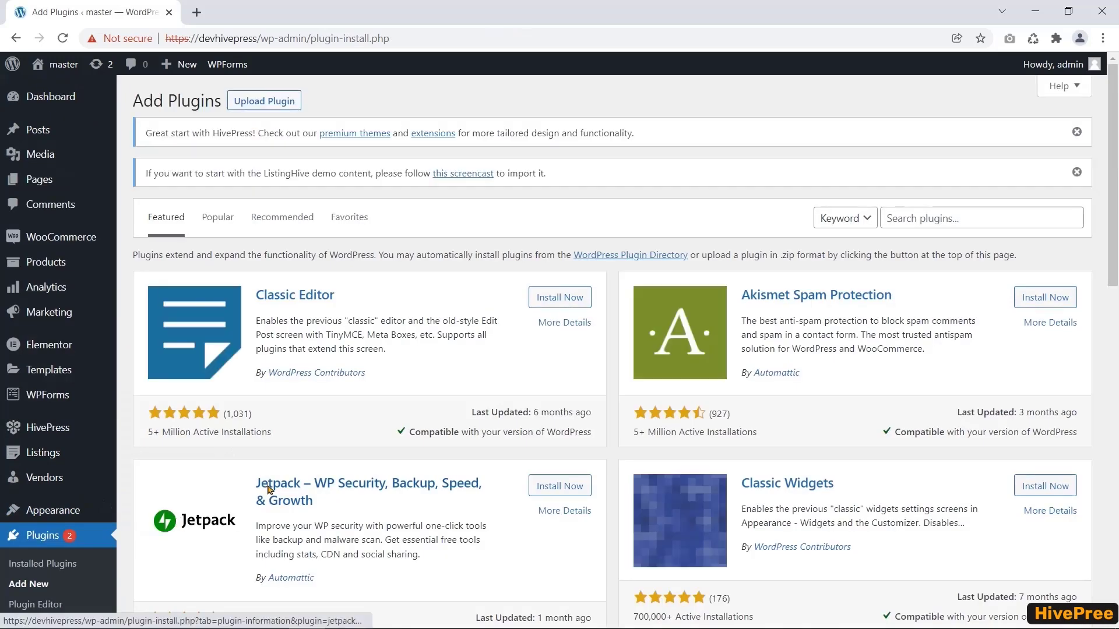
- Search Add Plugins for 'HivePress' and scroll through the extension results
left_click(928, 218)
type("HivePress")
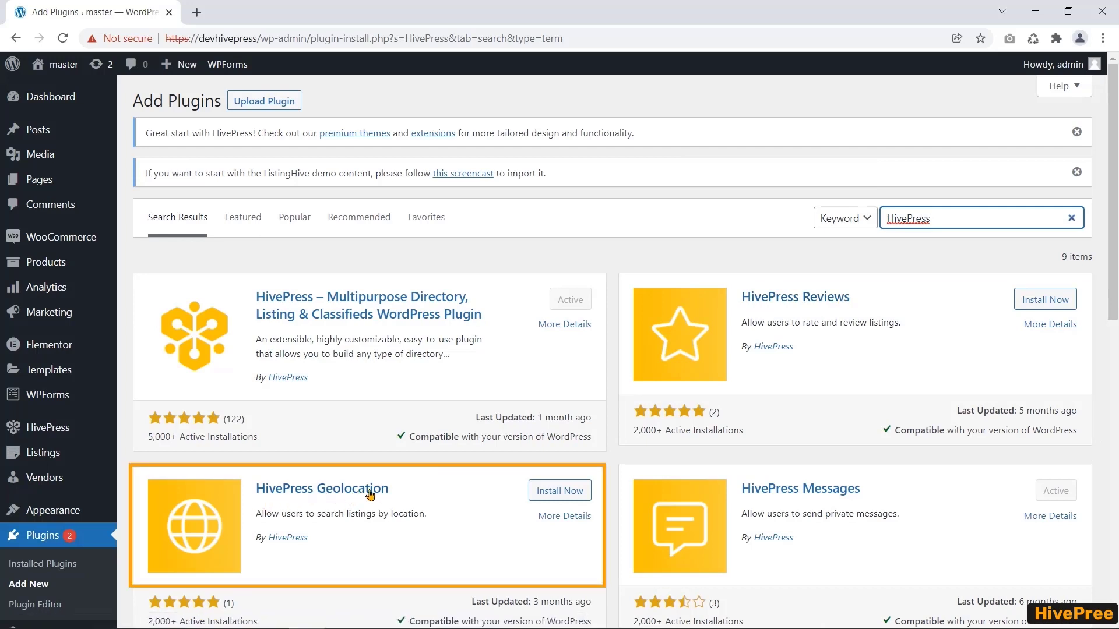
scroll(373, 489, "down", 4)
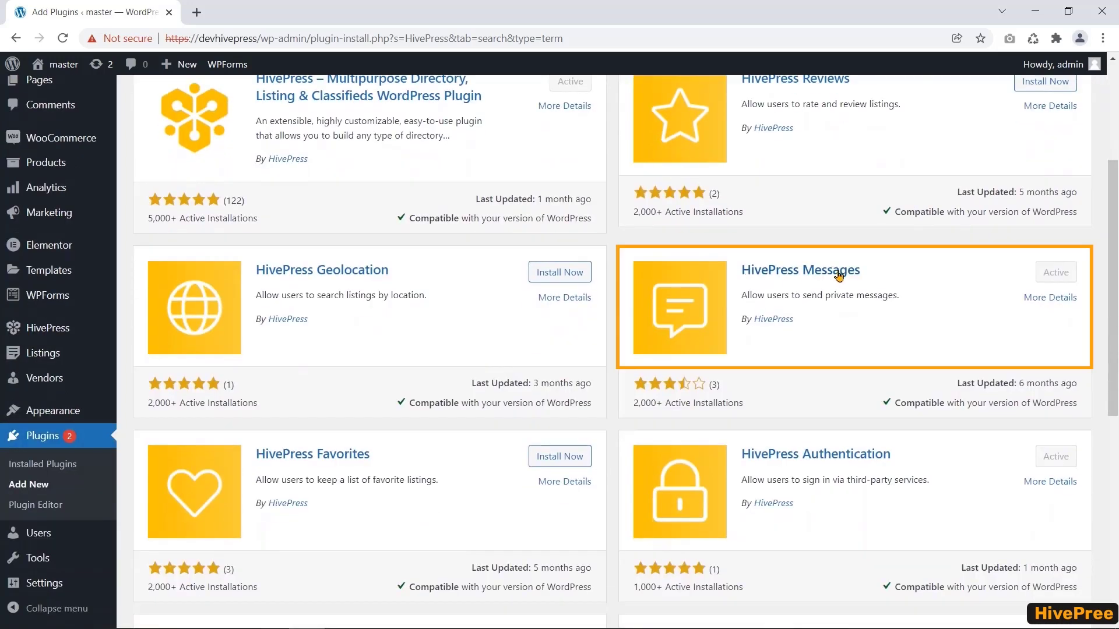
scroll(336, 400, "down", 1)
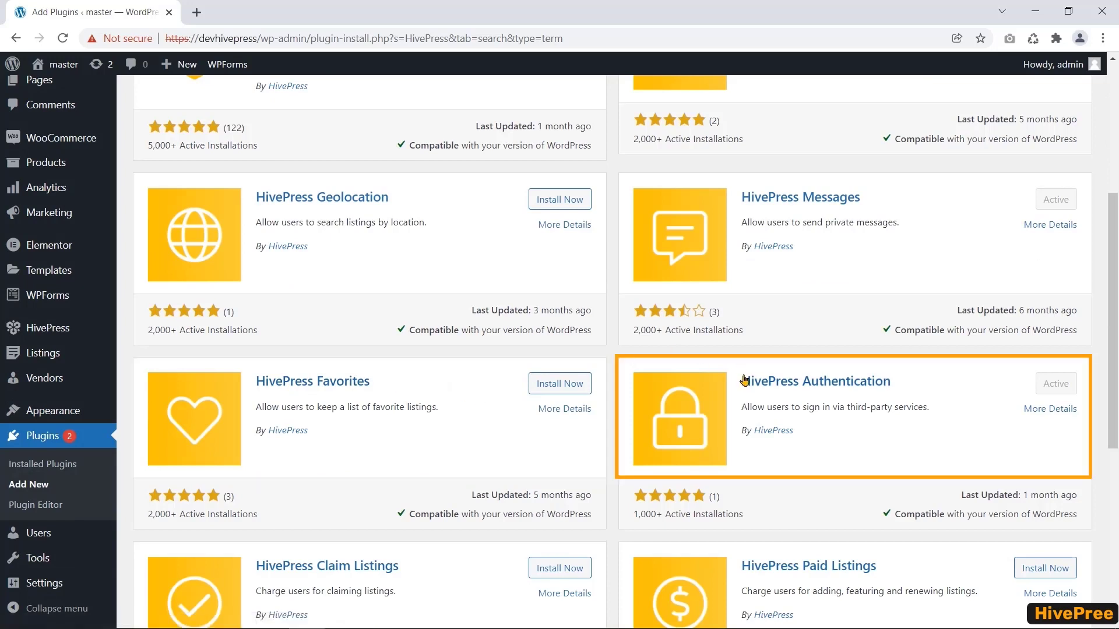
scroll(299, 440, "down", 2)
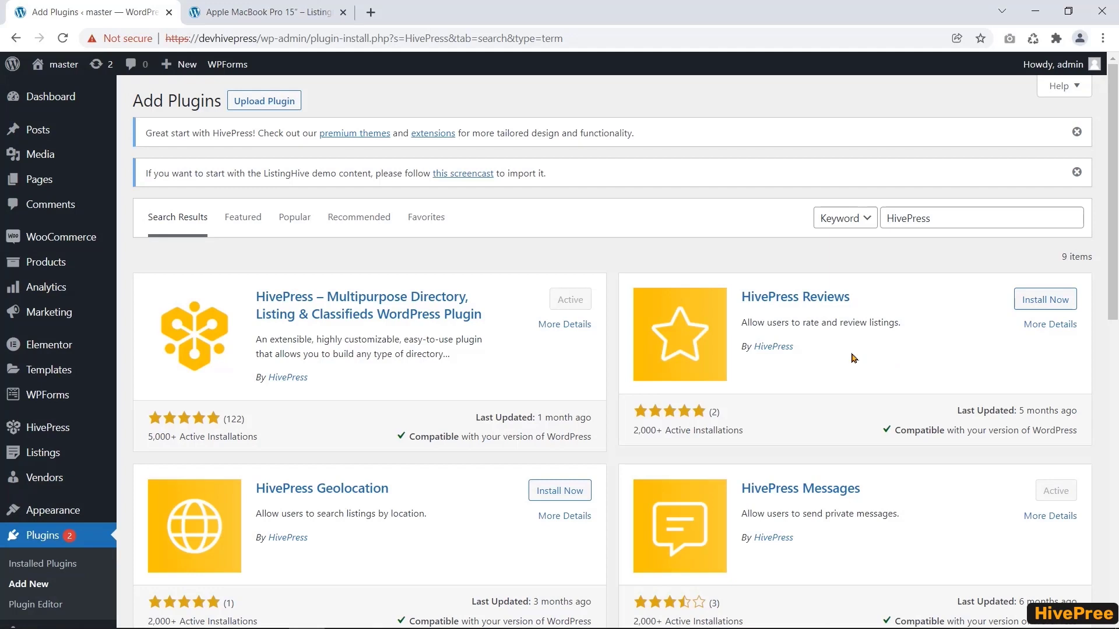
- Open the HivePress Reviews extension details and browse the MacBook Pro demo listing
left_click(826, 299)
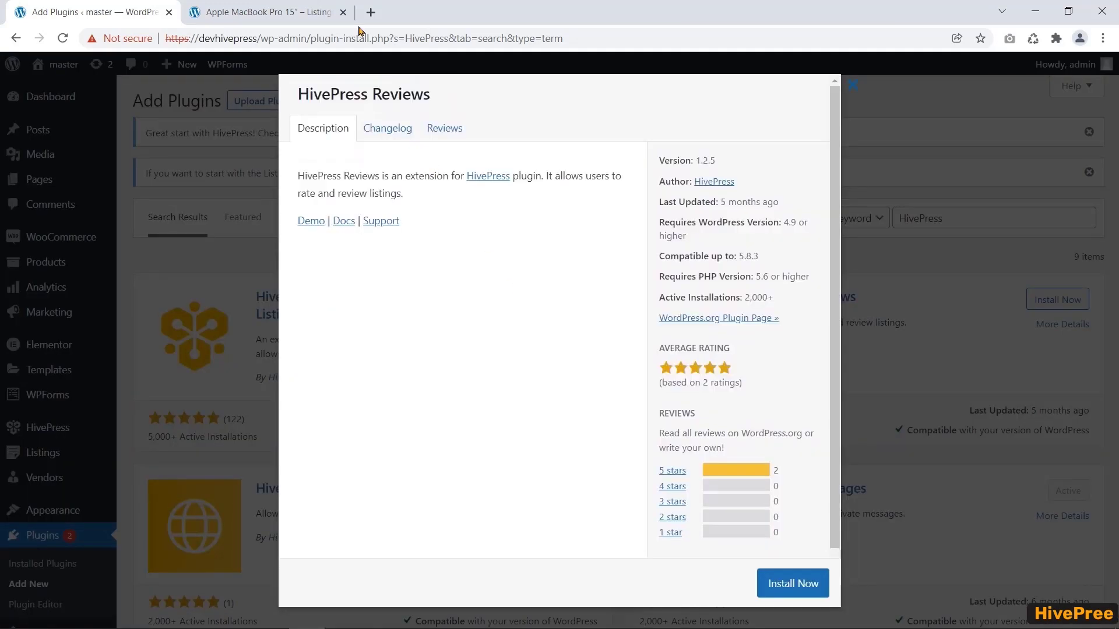
left_click(264, 12)
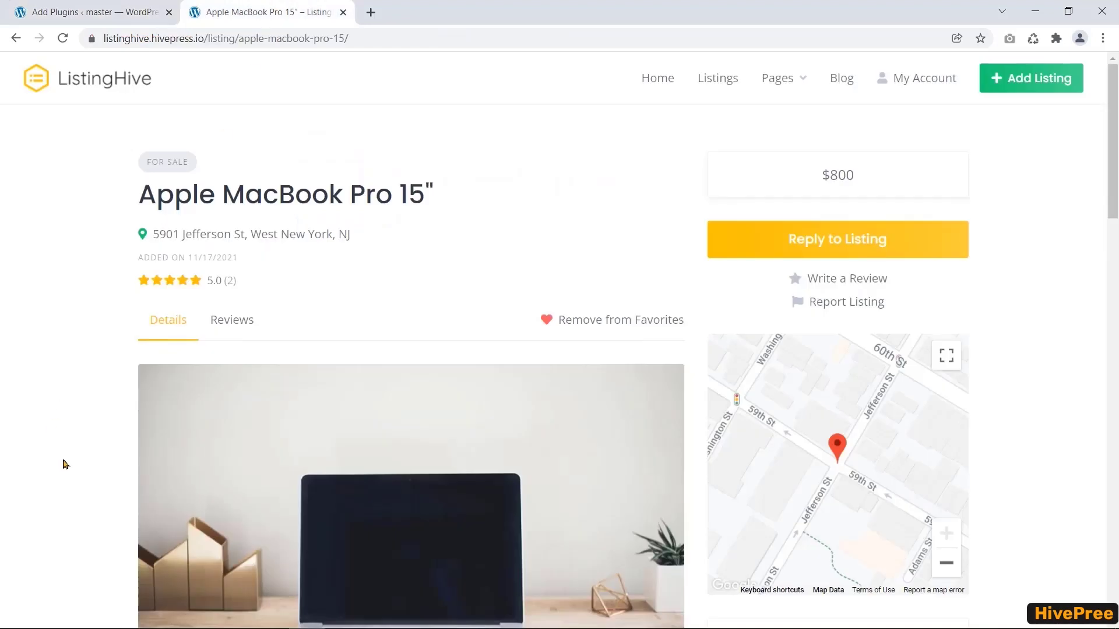
scroll(64, 465, "down", 10)
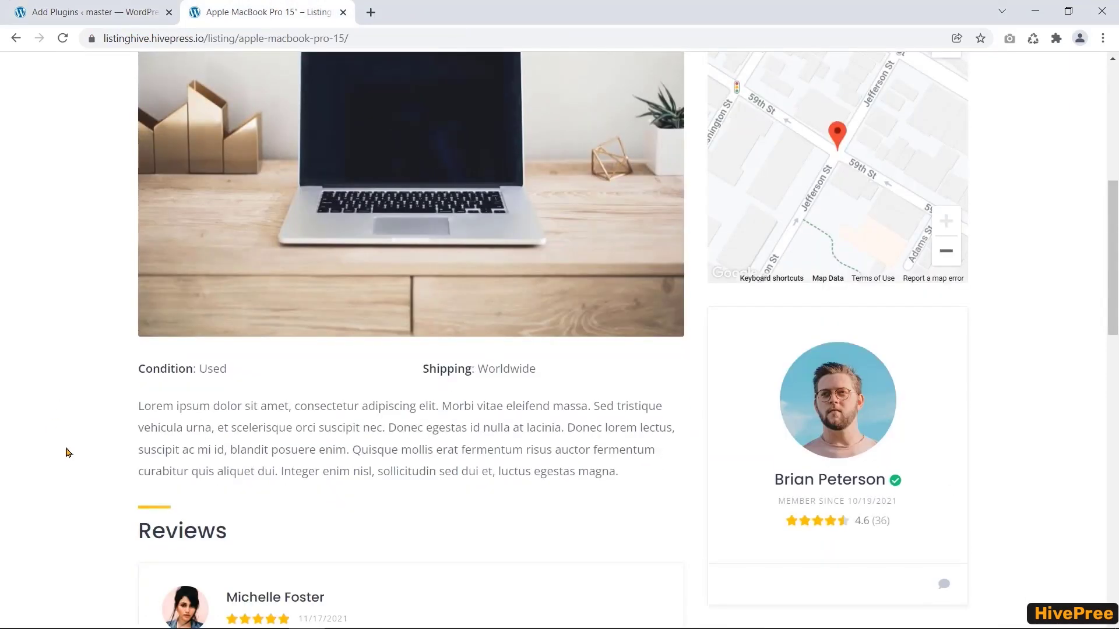
scroll(68, 449, "down", 2)
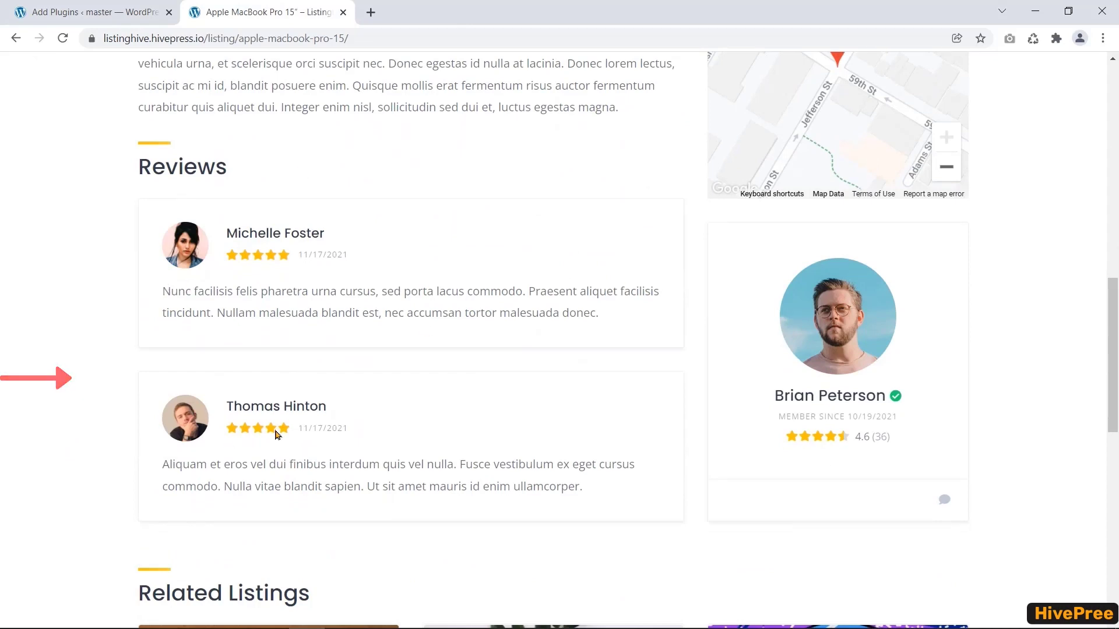
scroll(35, 495, "up", 12)
scroll(35, 443, "down", 4)
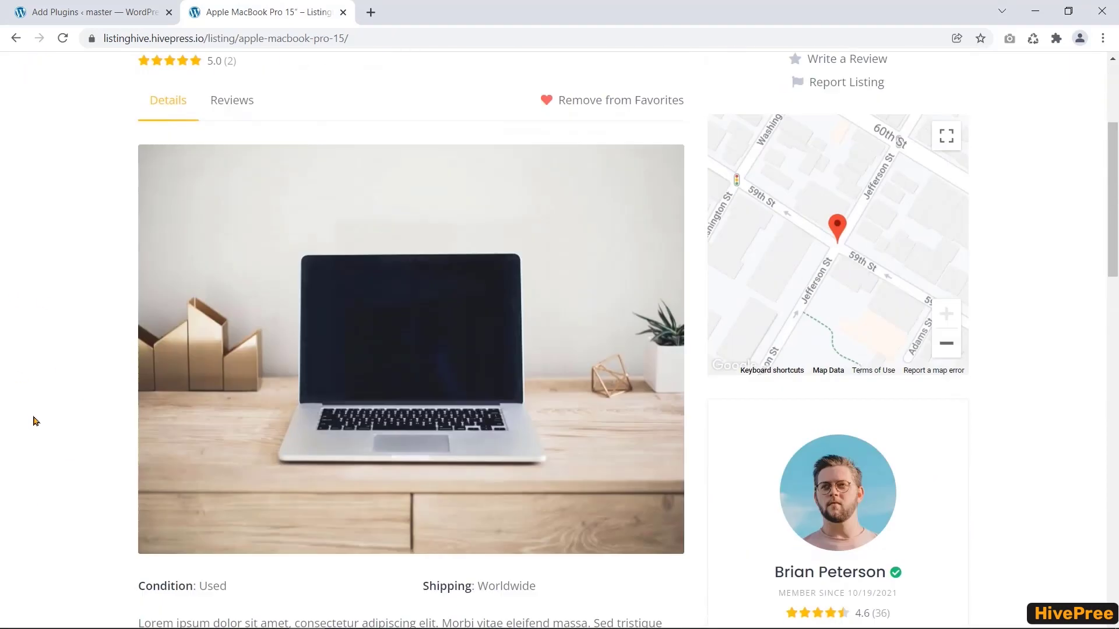
scroll(32, 421, "down", 14)
scroll(32, 420, "up", 3)
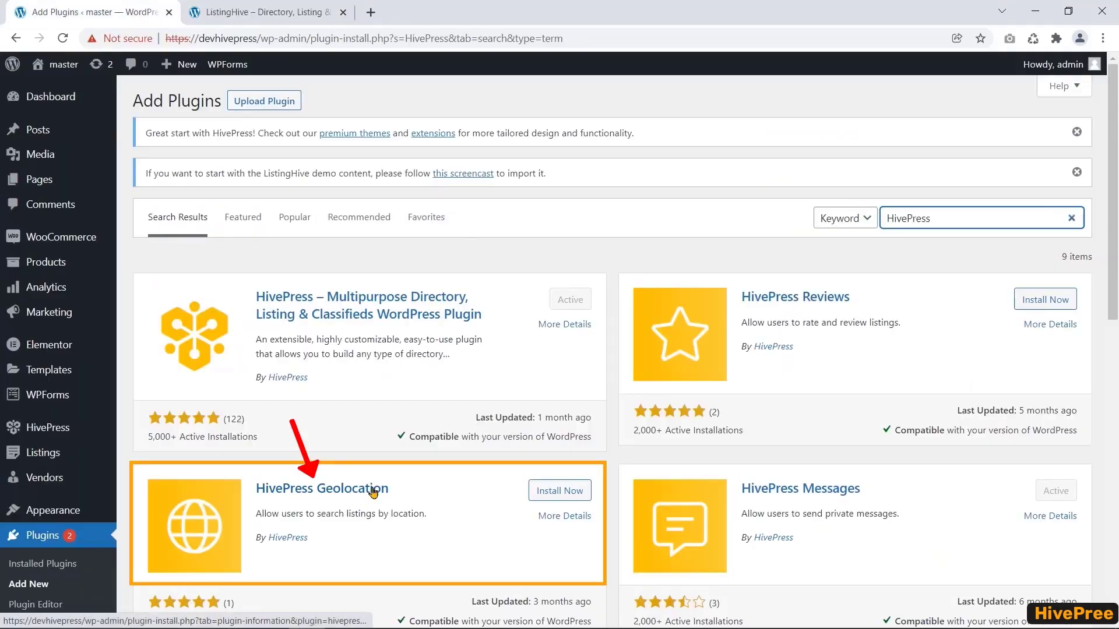
- Check the Geolocation extension, then search the ListingHive demo for house cleaning services in NY
left_click(373, 492)
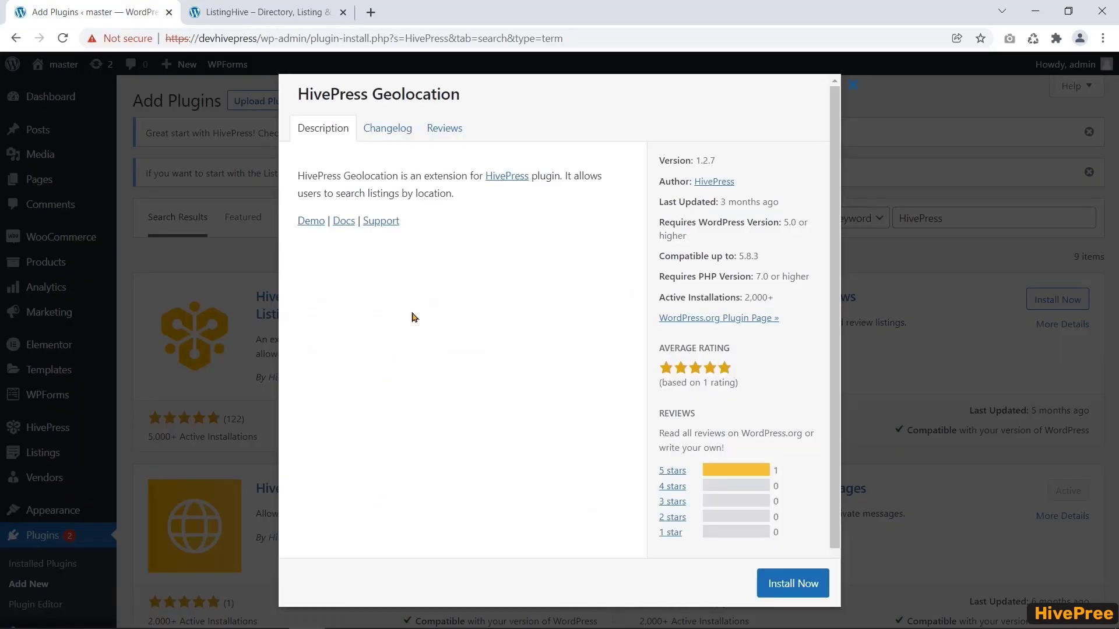
left_click(299, 13)
left_click(292, 395)
type("House Cleaning Ser")
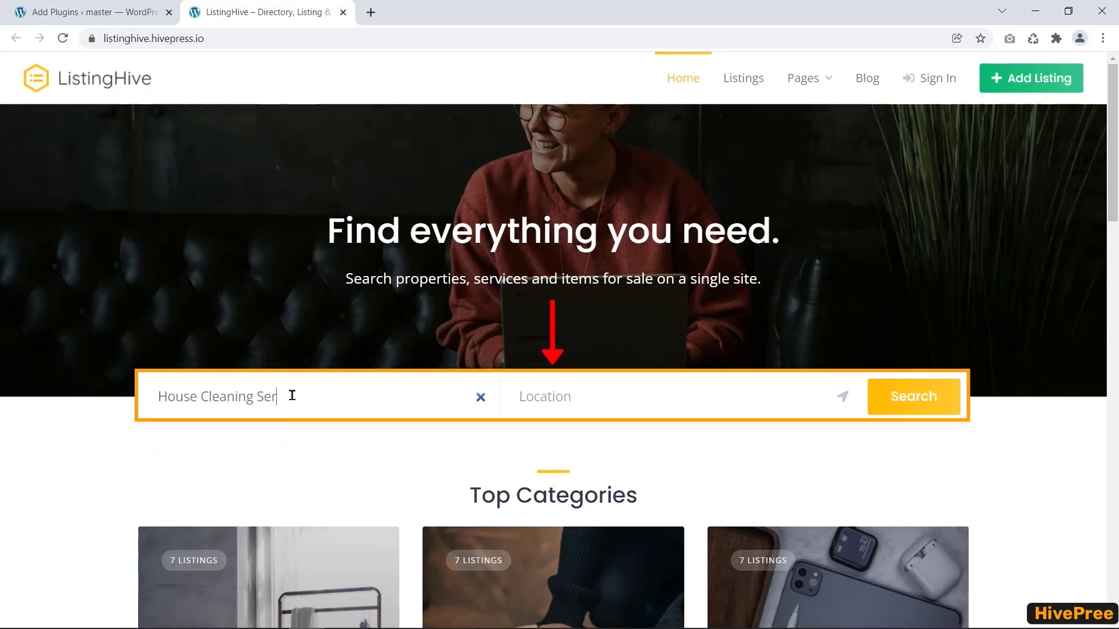
type("NY")
left_click(938, 400)
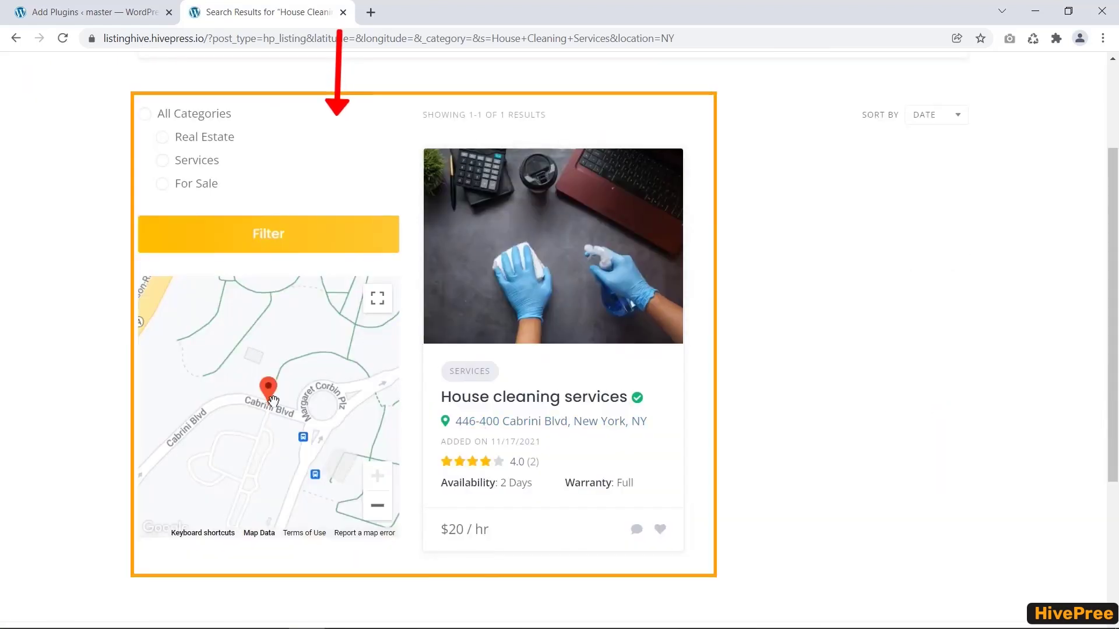
scroll(551, 564, "down", 2)
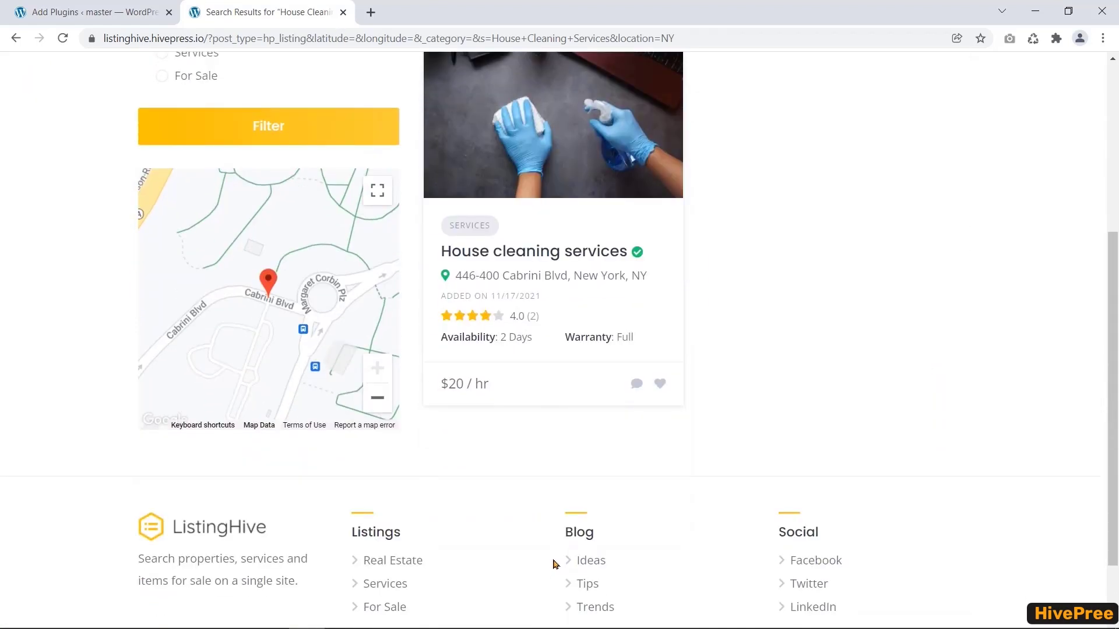
scroll(719, 470, "up", 3)
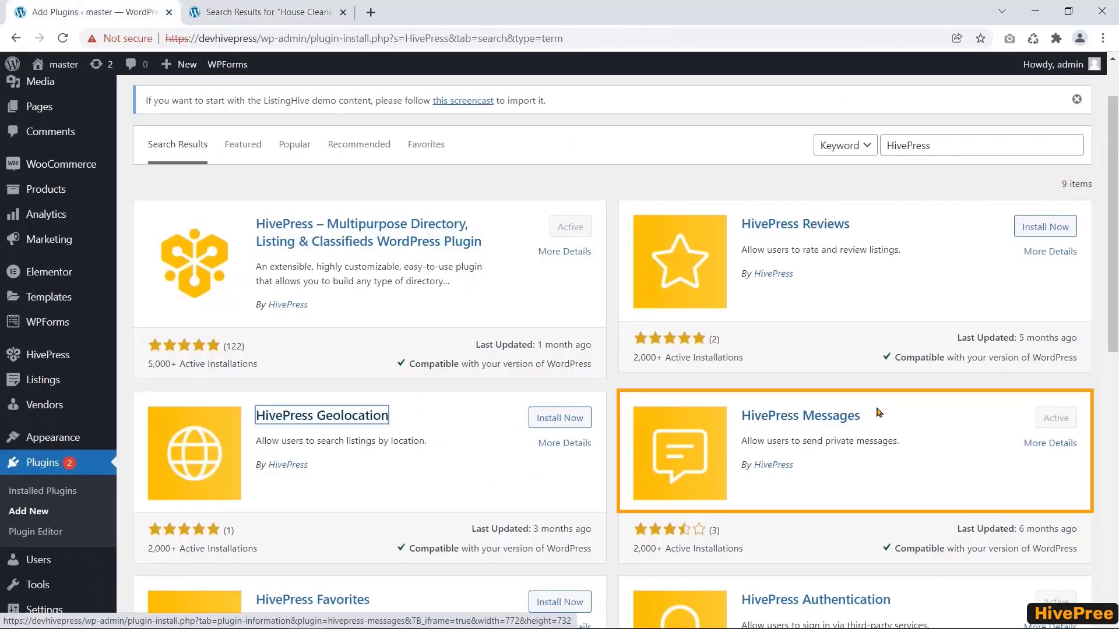
- View HivePress Messages details and open a private conversation in the ListingHive demo account
left_click(804, 415)
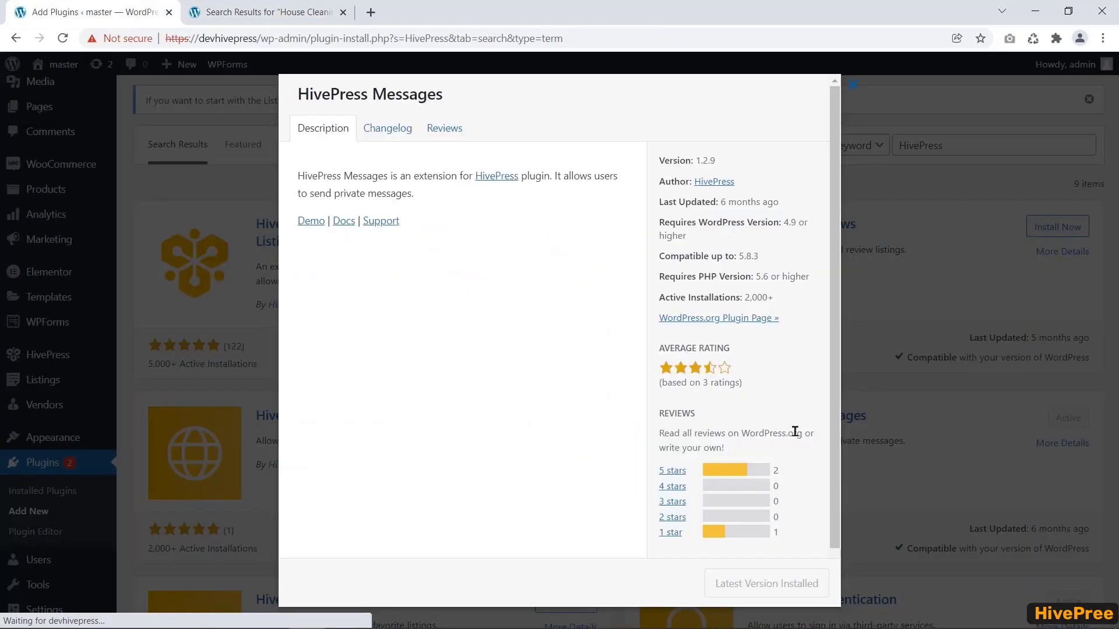
left_click(291, 10)
scroll(56, 307, "up", 1)
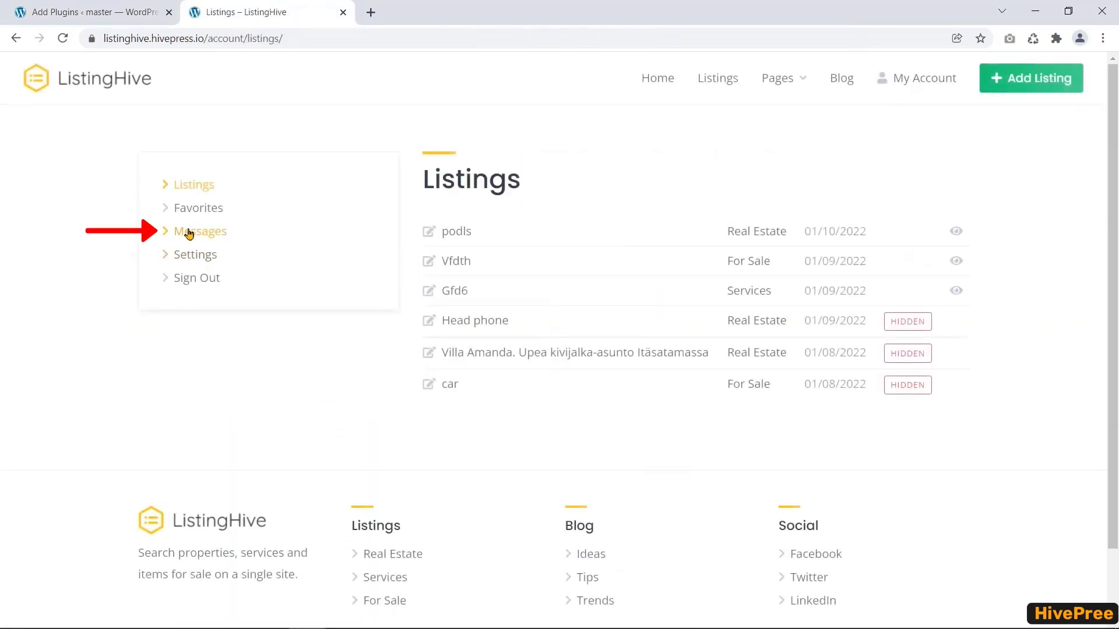
left_click(189, 233)
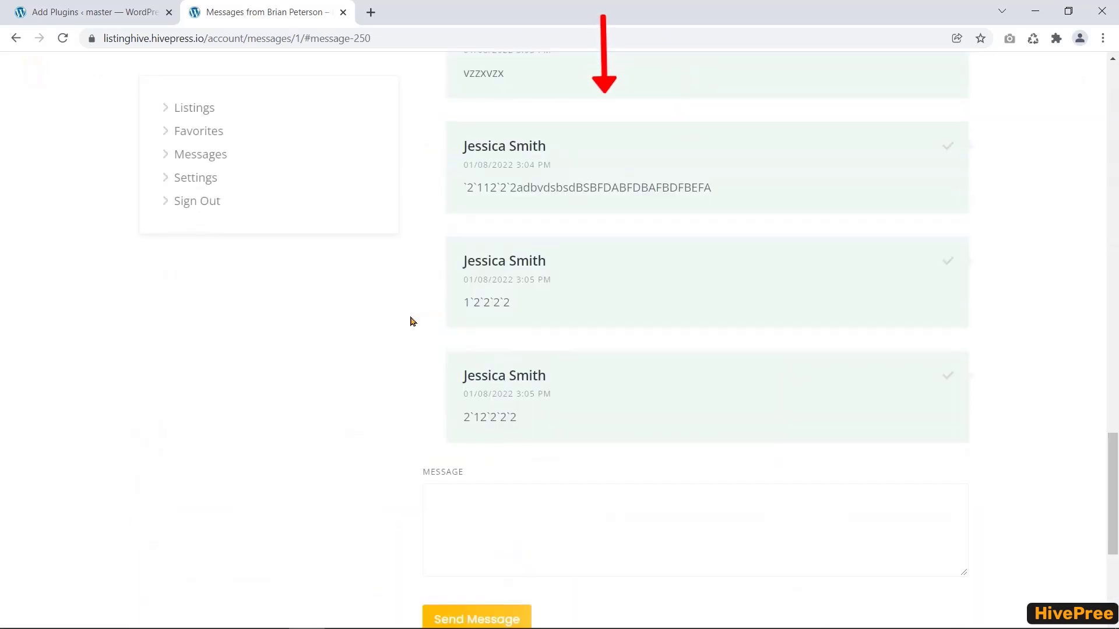
left_click(460, 347)
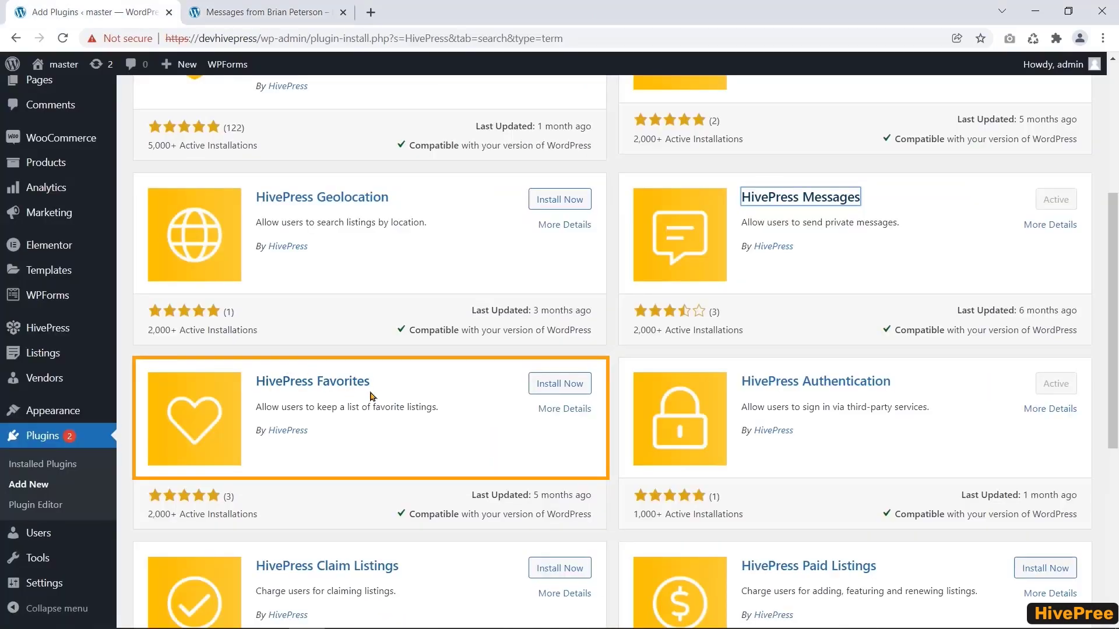
- Open the HivePress Favorites details and view the demo account's favorite listings
left_click(360, 384)
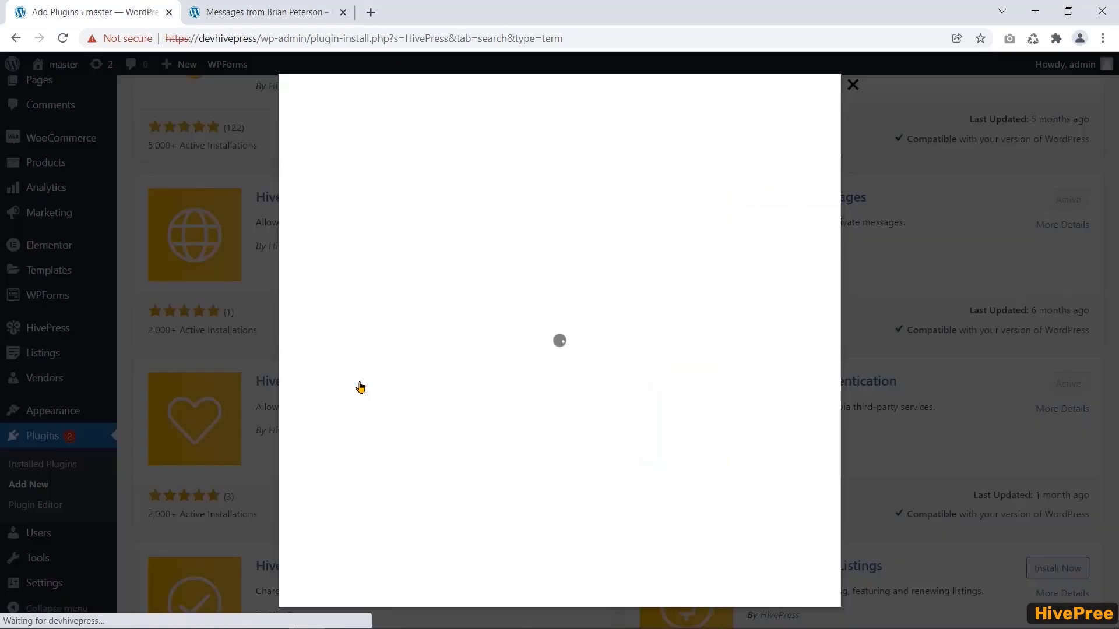
left_click(310, 11)
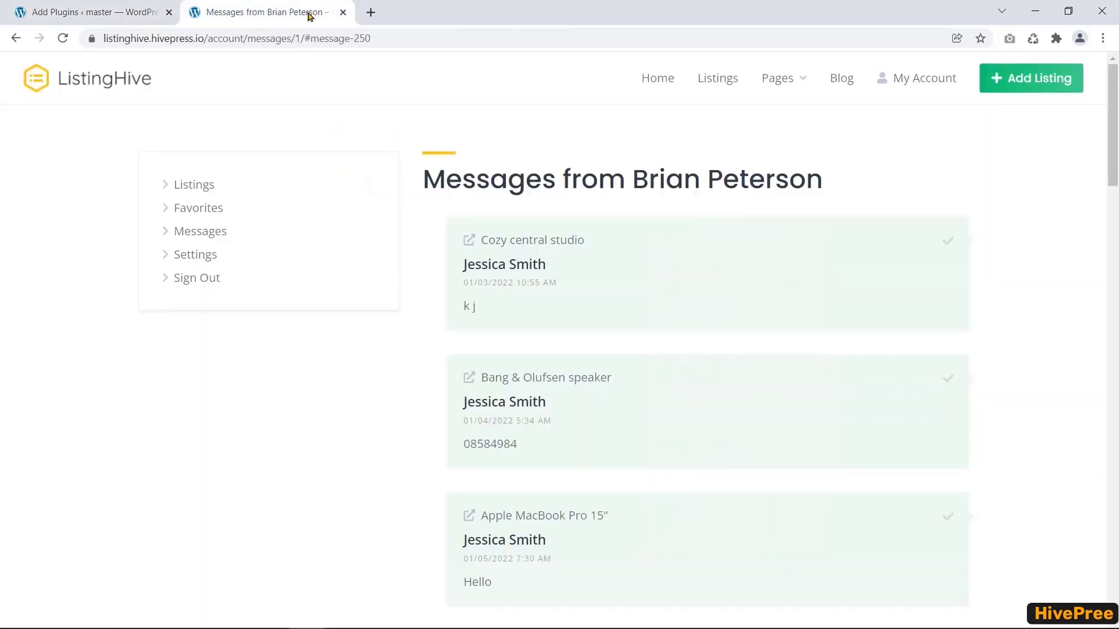
left_click(201, 213)
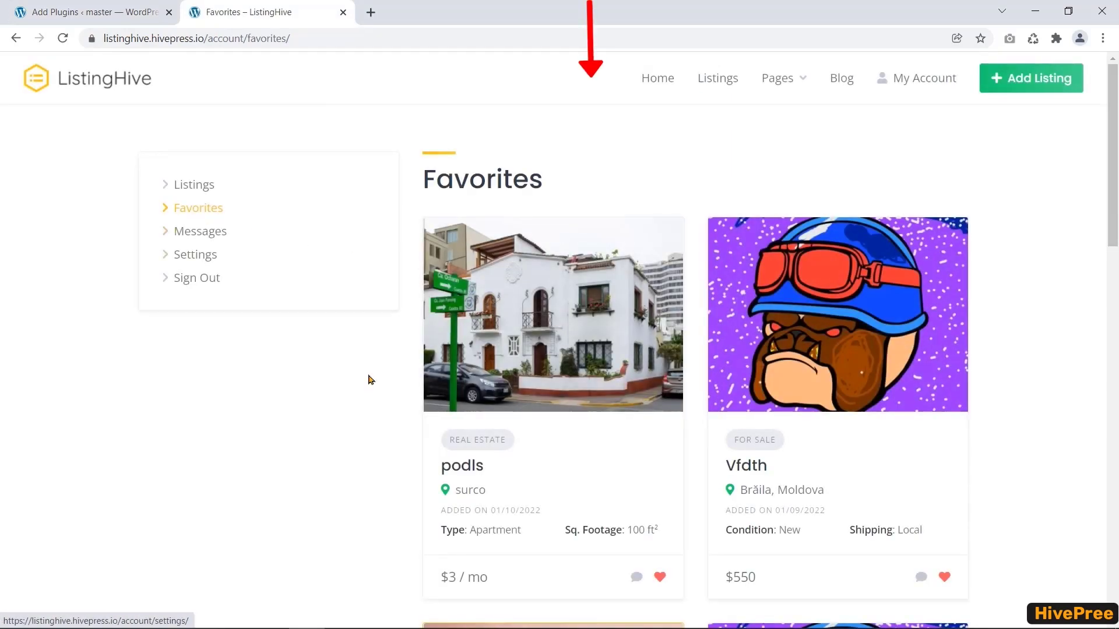
scroll(369, 379, "down", 10)
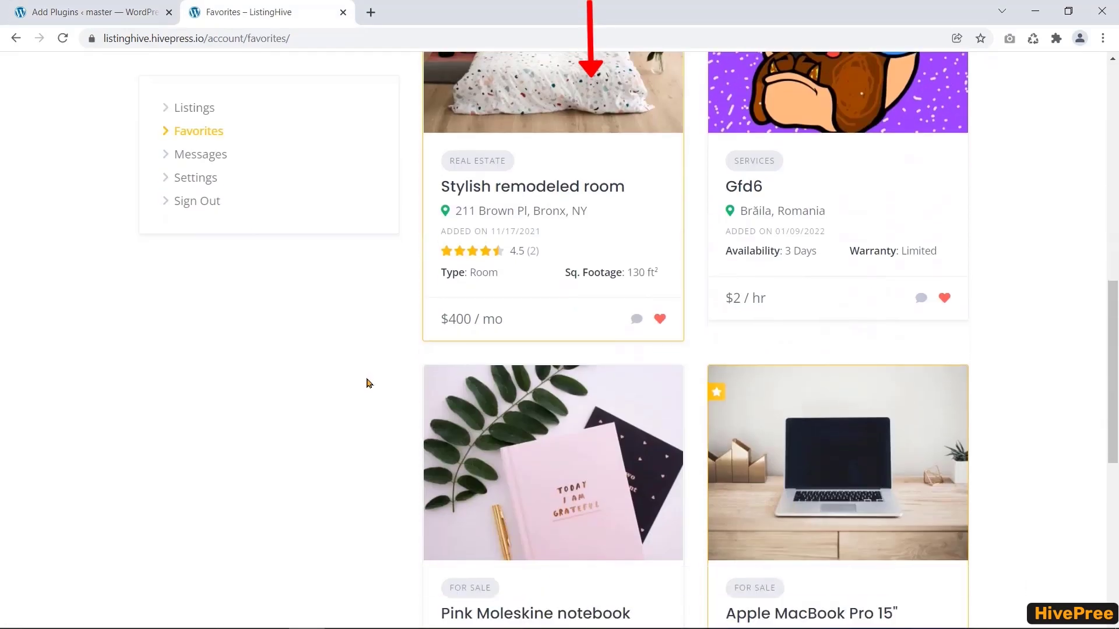
scroll(369, 384, "down", 7)
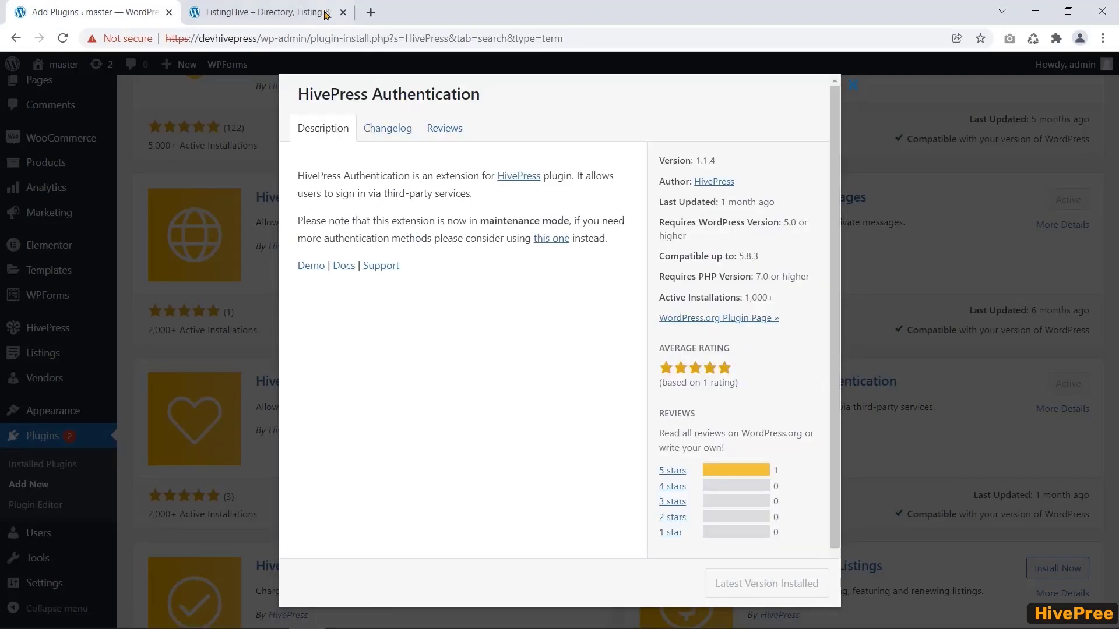
- Try the ListingHive sign-in and registration forms, then scroll down the demo homepage
left_click(287, 6)
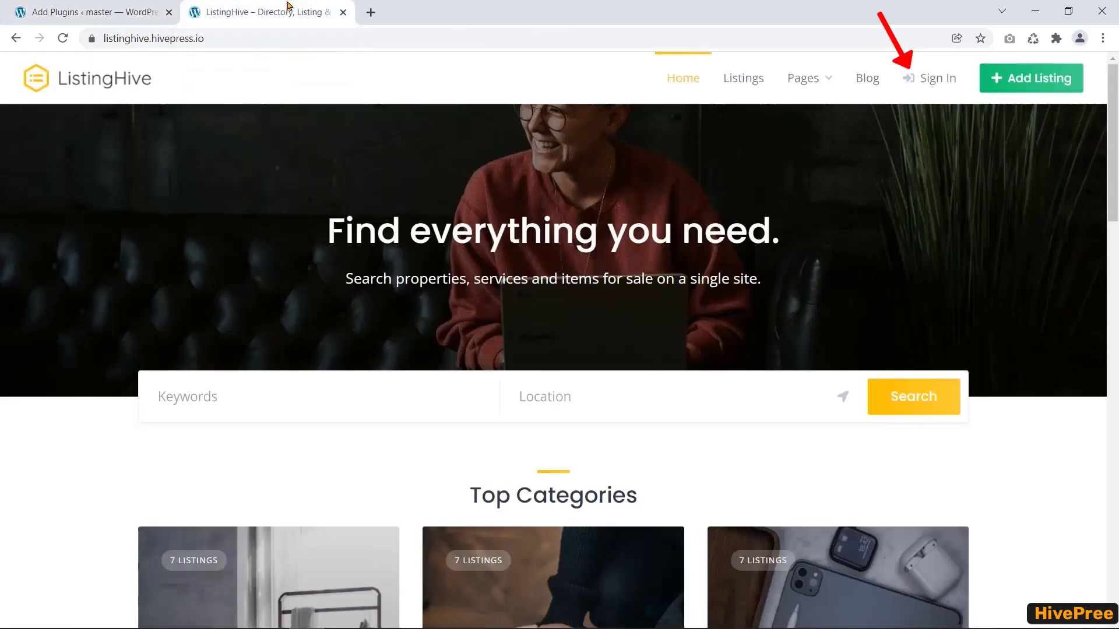
left_click(946, 84)
left_click(647, 440)
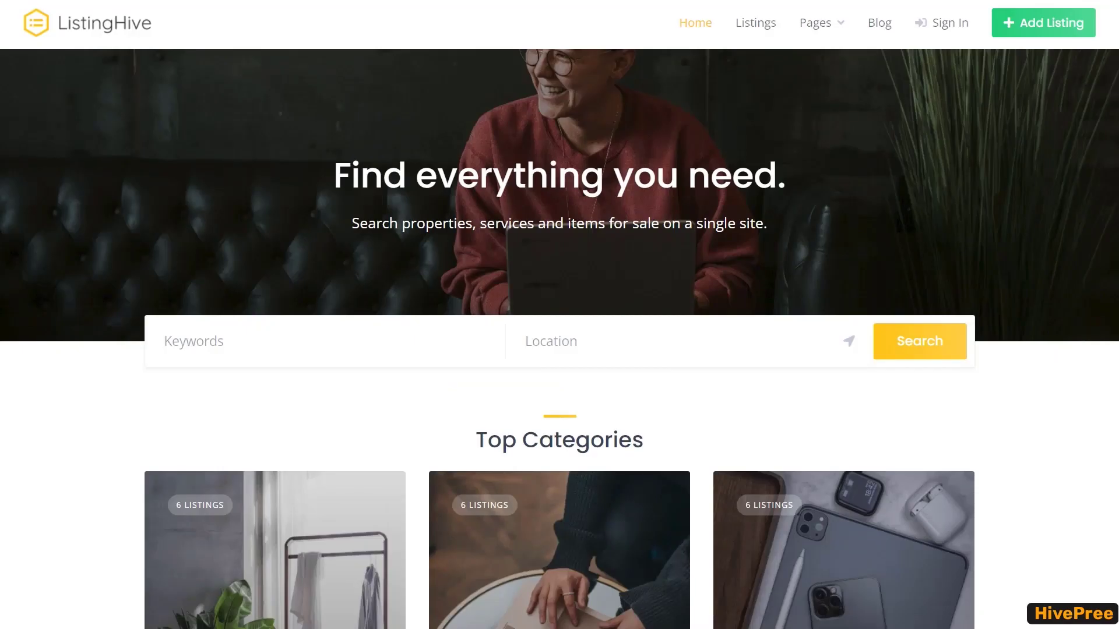
scroll(560, 315, "down", 5)
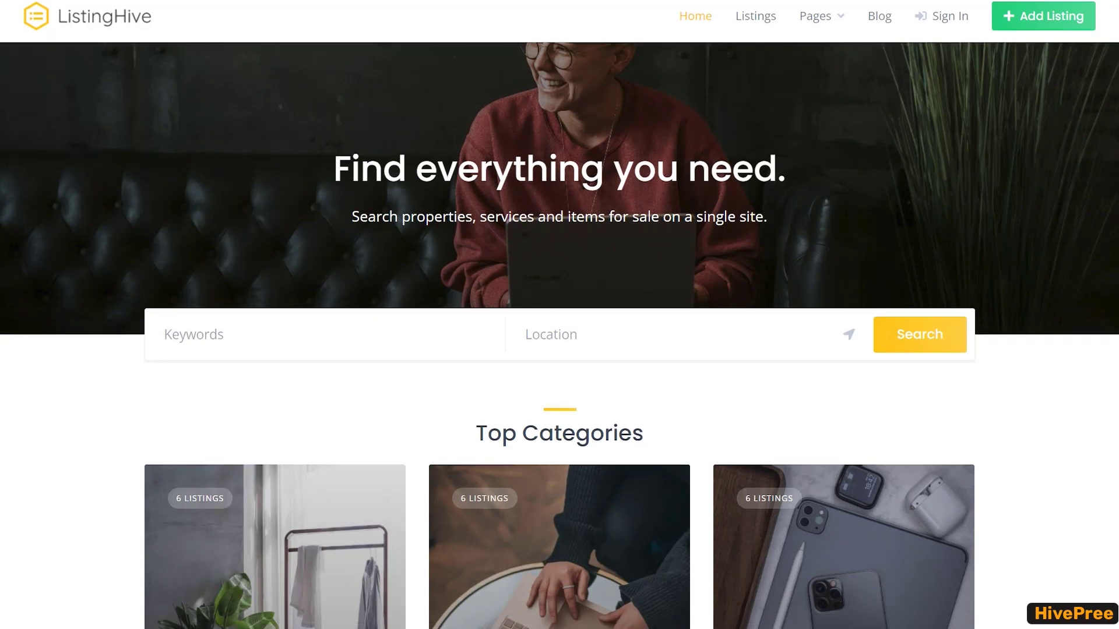
scroll(560, 314, "down", 6)
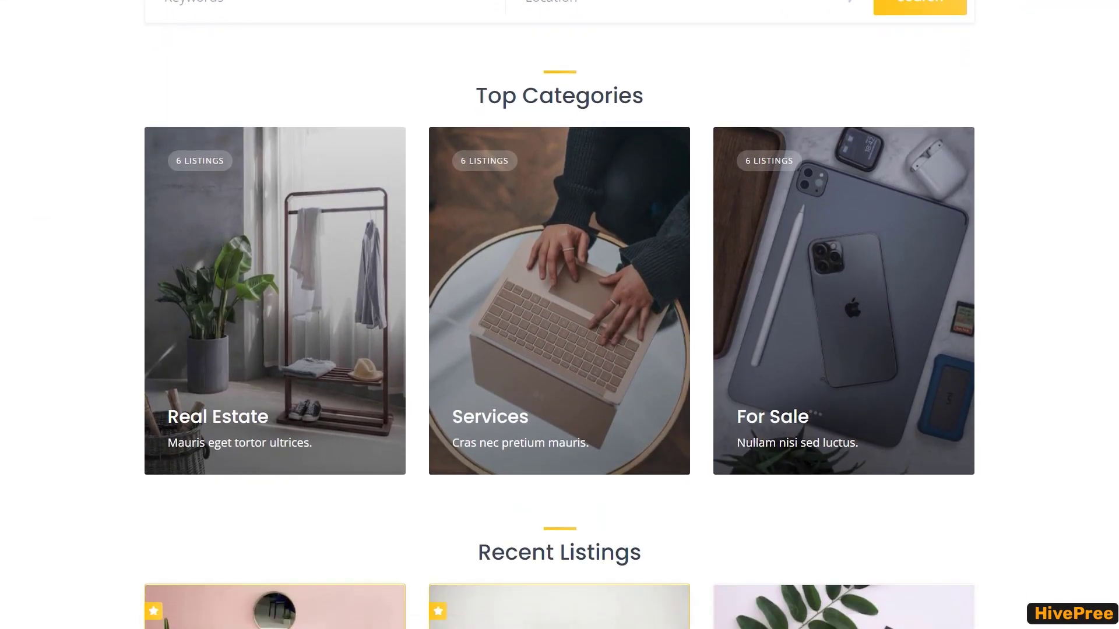
scroll(559, 315, "down", 6)
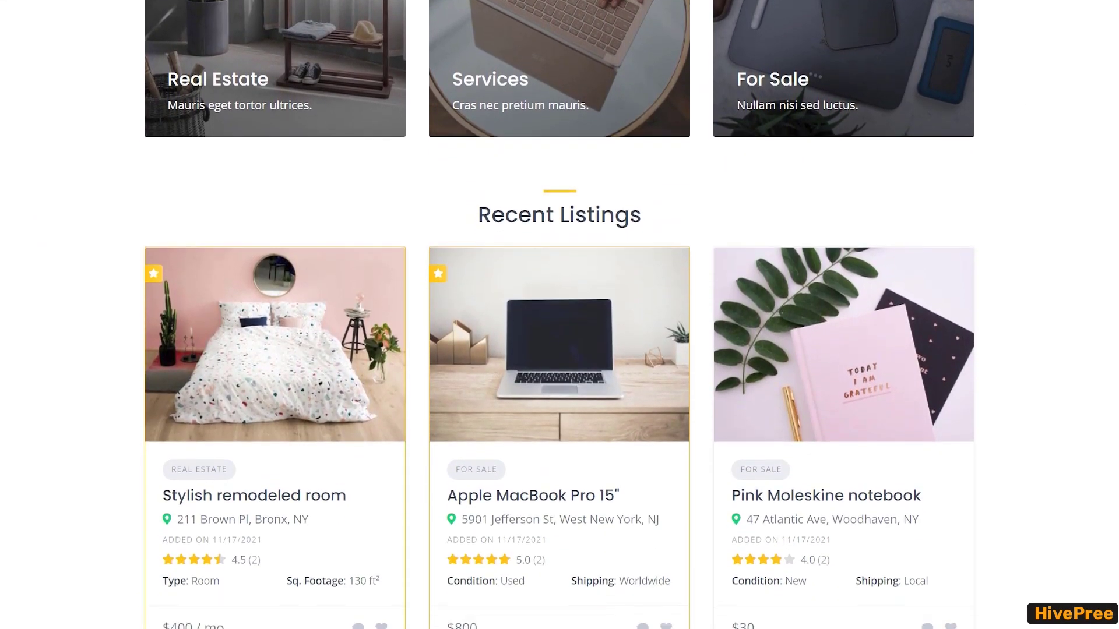
scroll(559, 315, "down", 6)
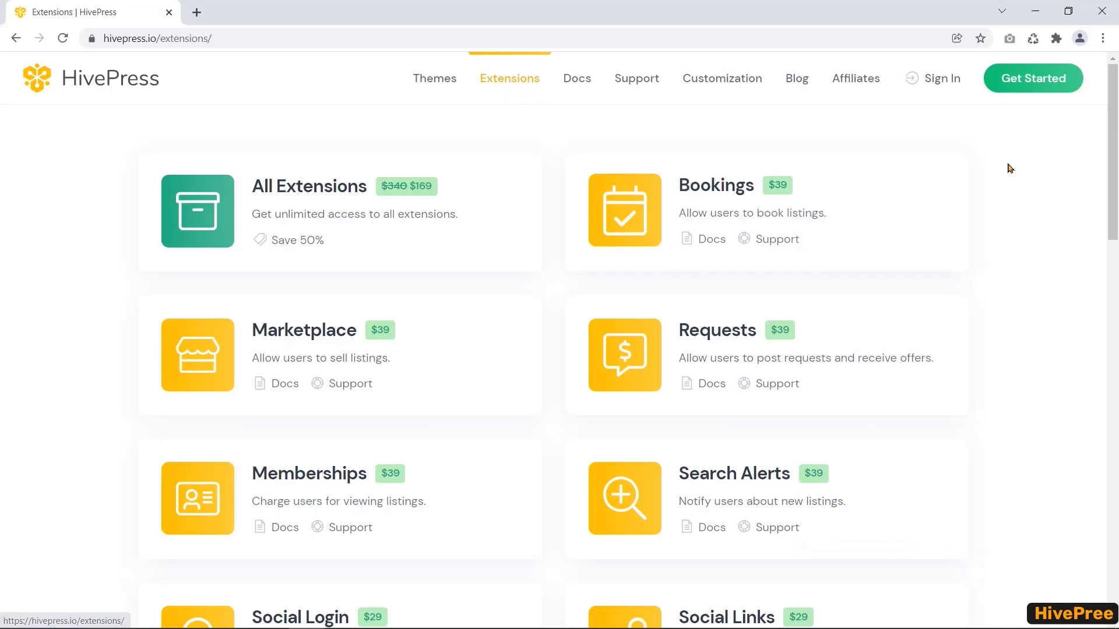
scroll(1114, 145, "down", 1)
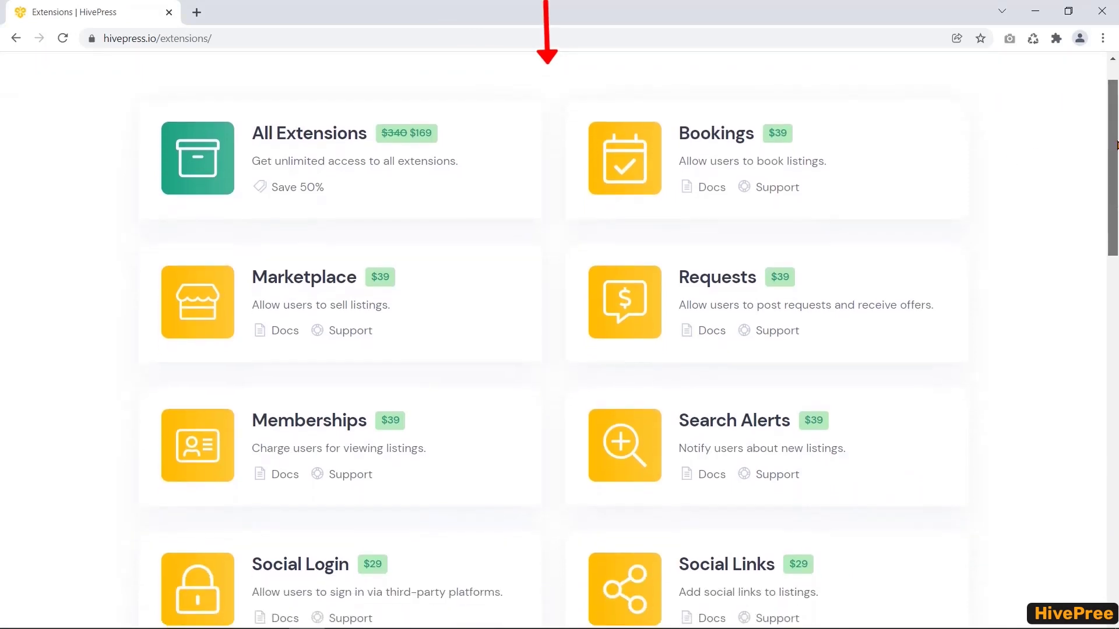
left_click_drag(1114, 145, 1115, 243)
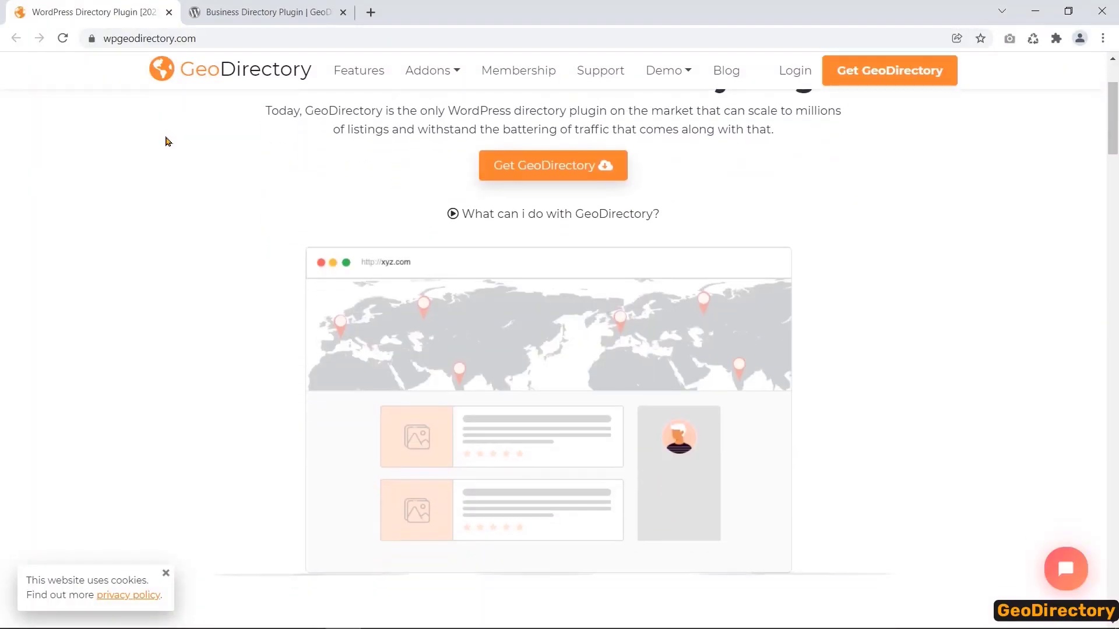
- Scroll the GeoDirectory homepage and its plugin page on WordPress.org
scroll(168, 141, "down", 1)
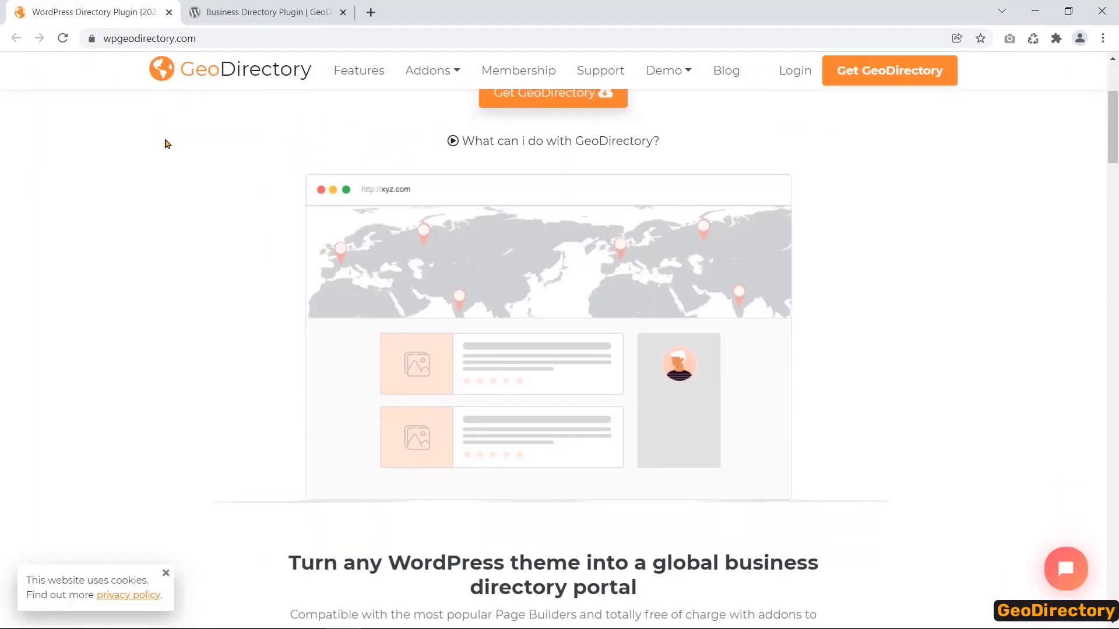
left_click(238, 7)
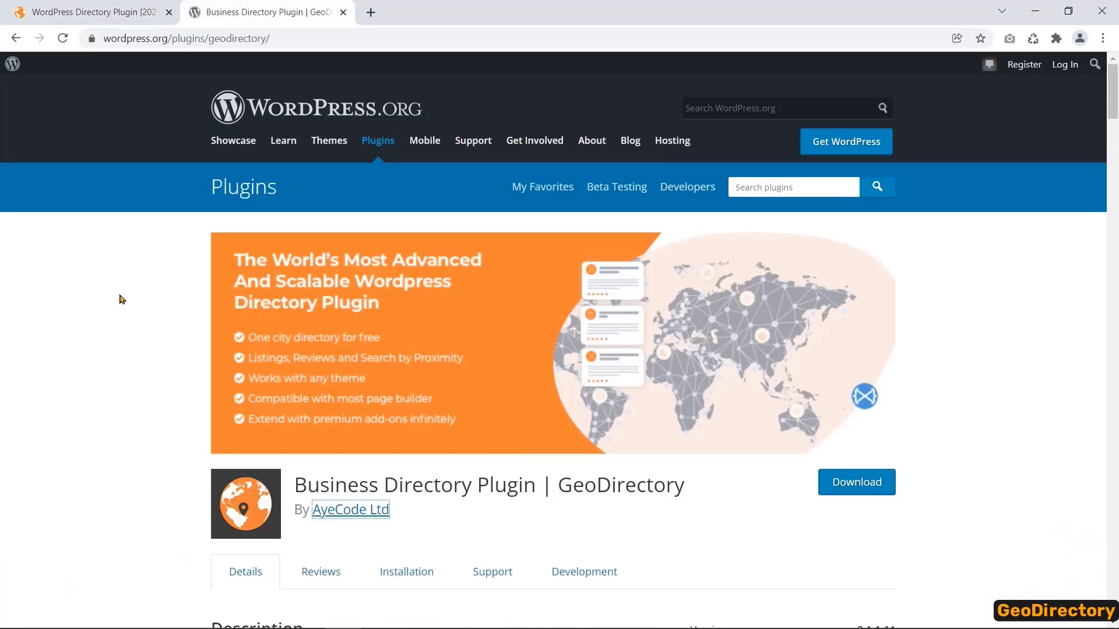
scroll(122, 299, "down", 10)
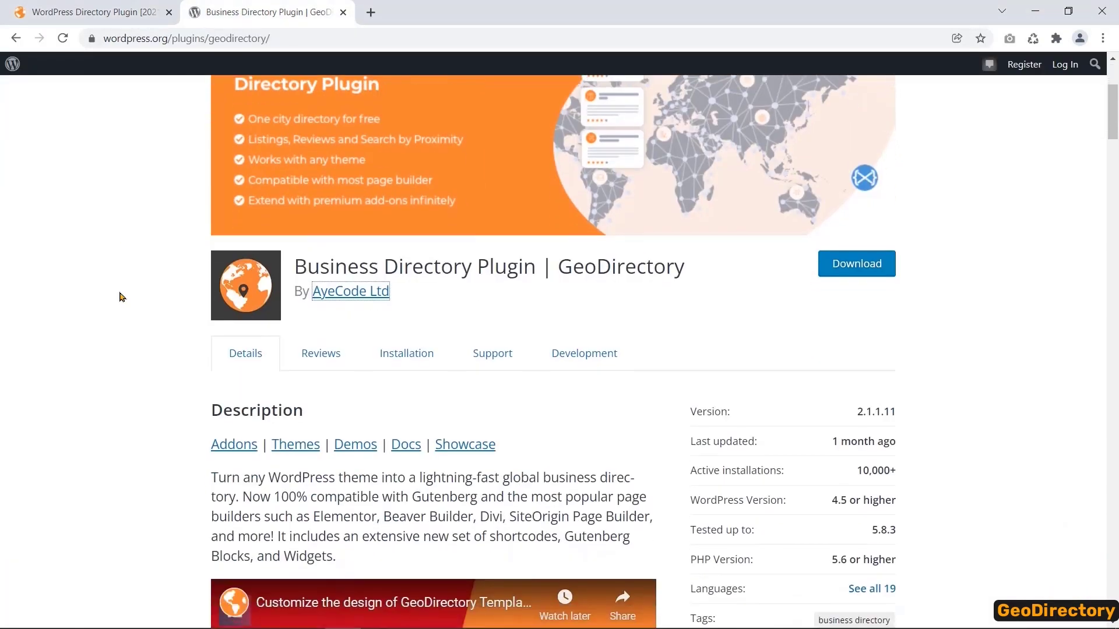
scroll(117, 295, "up", 6)
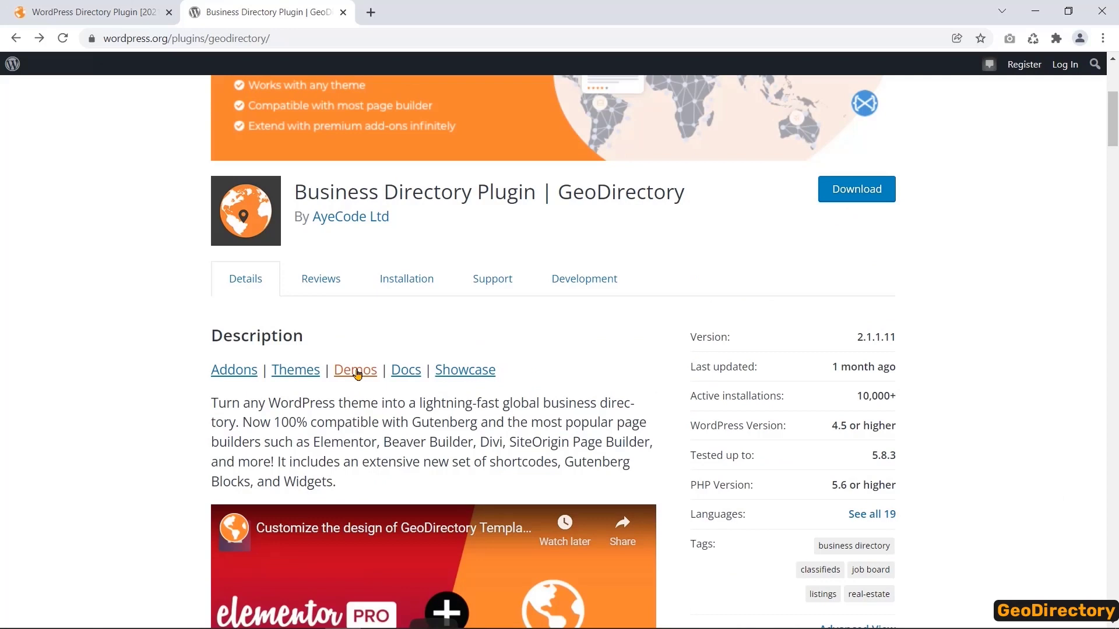
- Open the GeoDirectory demo sites page and scroll through the demos
left_click(356, 371)
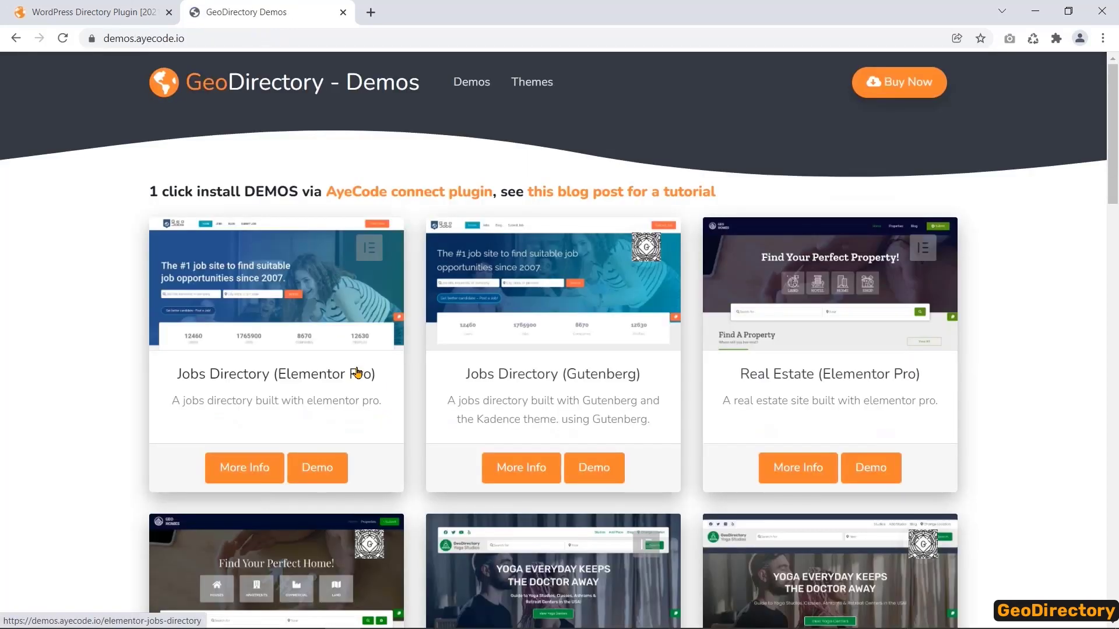
scroll(100, 275, "down", 1)
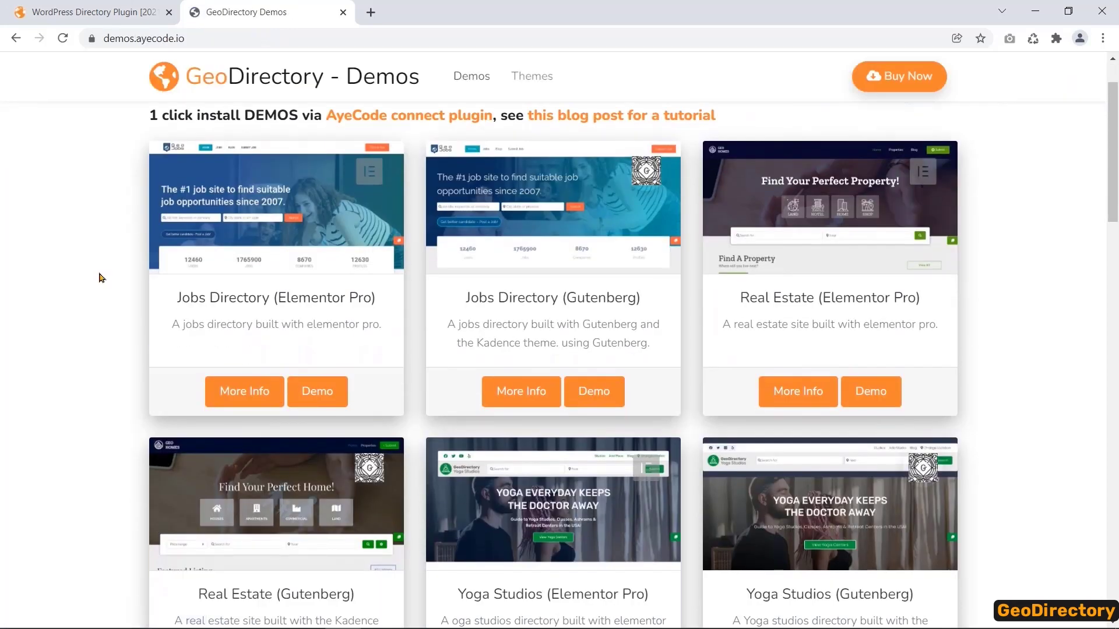
scroll(99, 278, "down", 3)
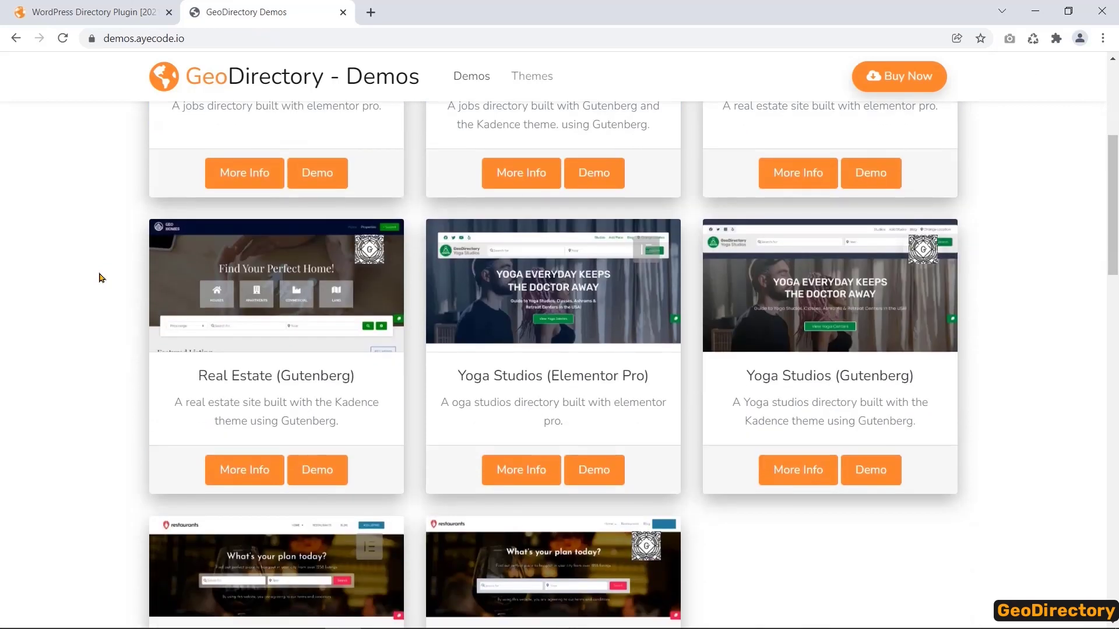
scroll(99, 278, "down", 3)
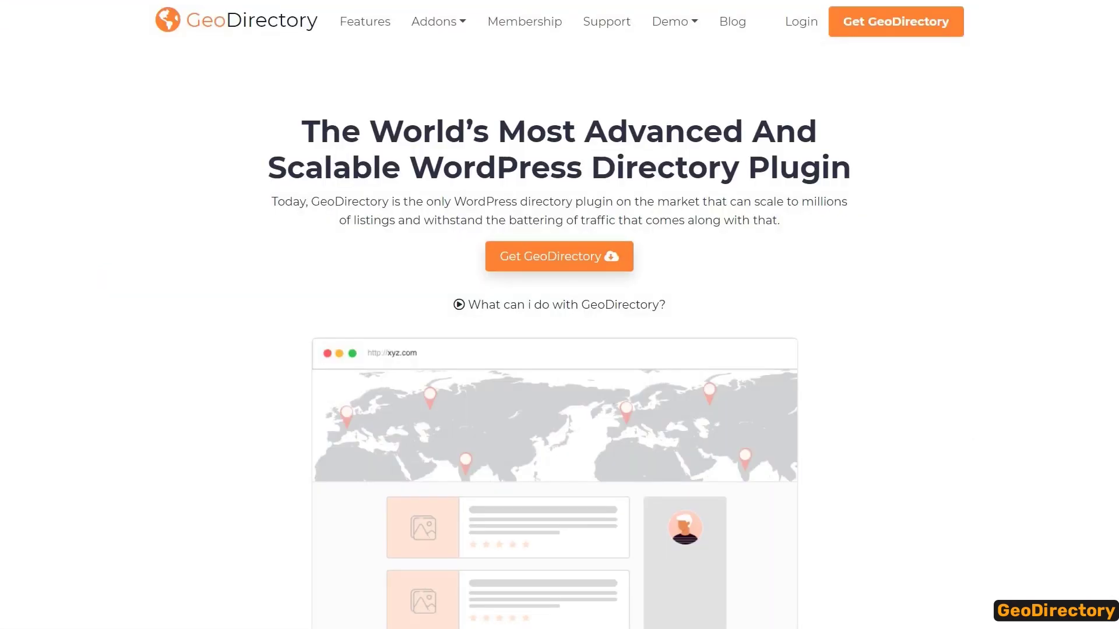
scroll(560, 315, "down", 5)
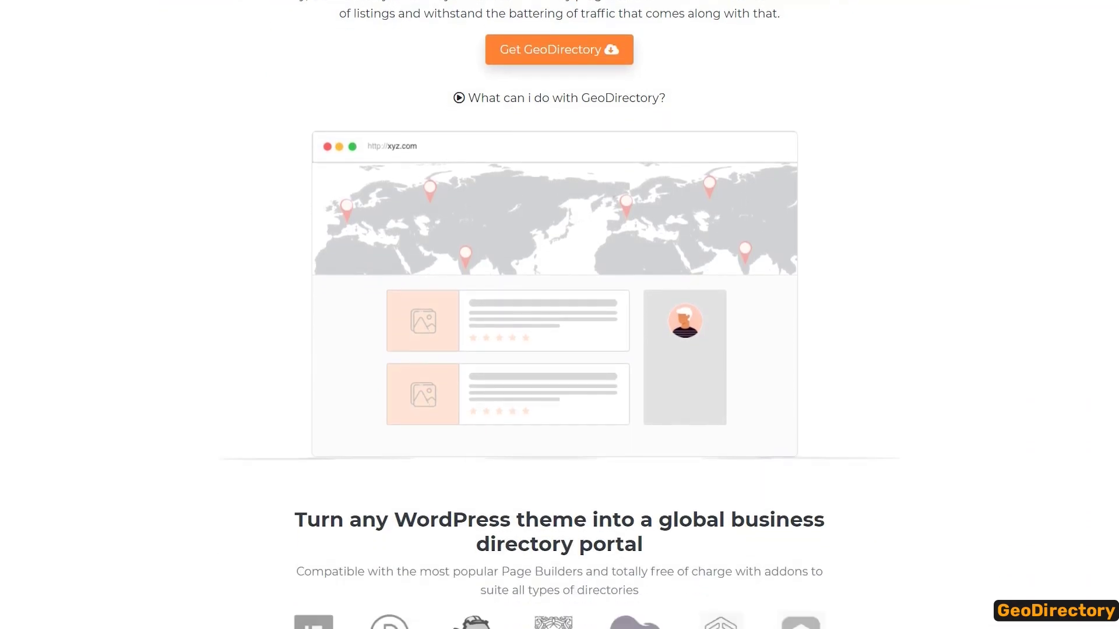
scroll(559, 314, "down", 3)
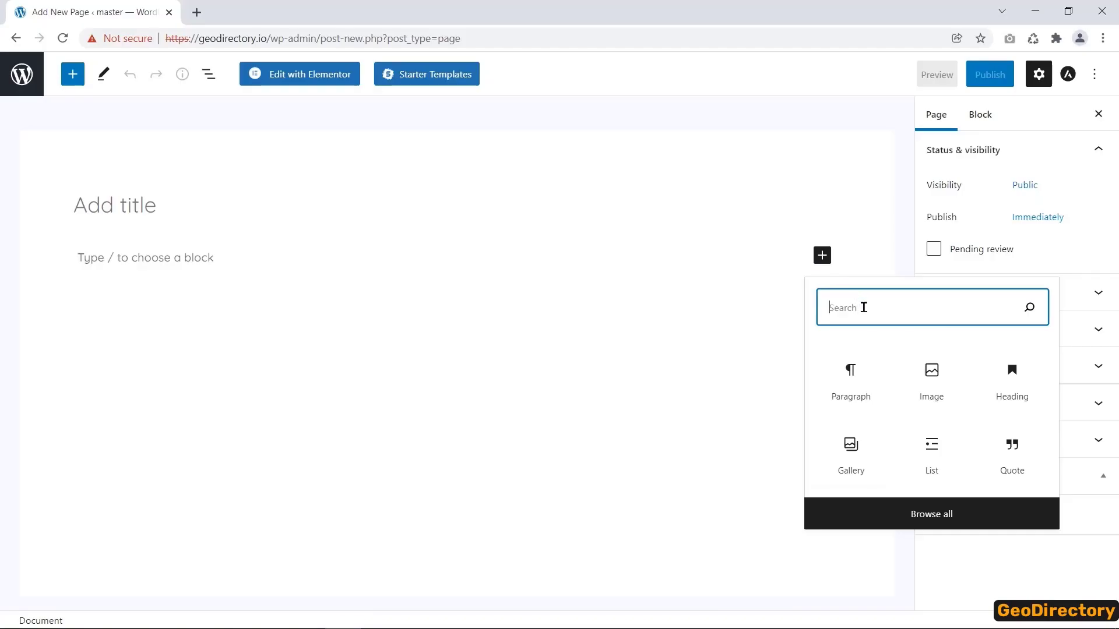
- Insert the GD > Search block into the new page, add an empty block below, and highlight the contact form shortcode
type("GD")
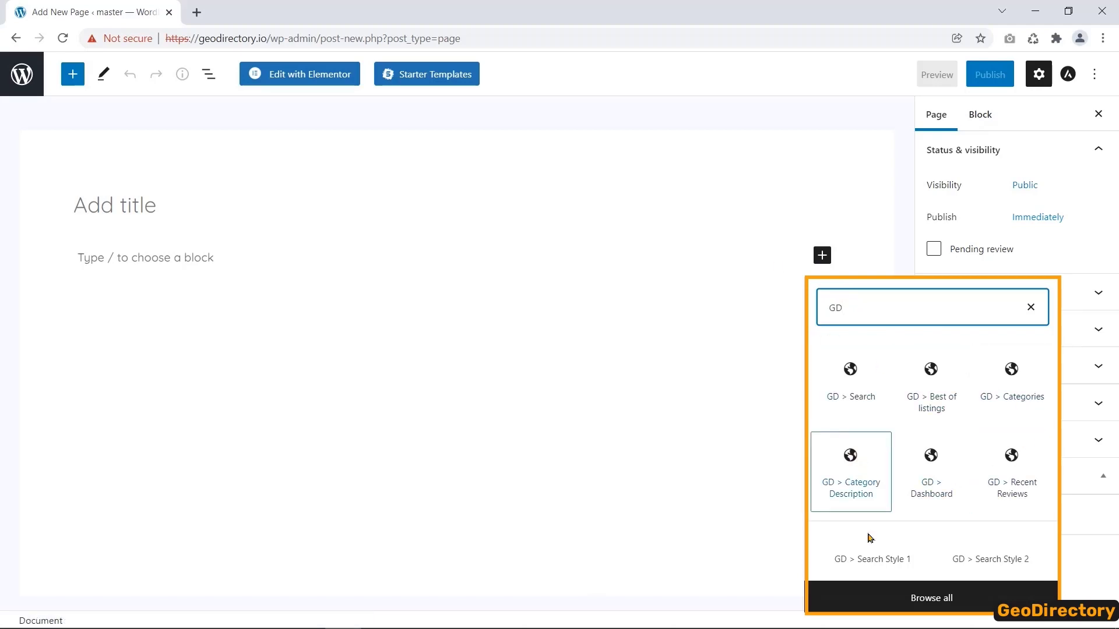
left_click(836, 385)
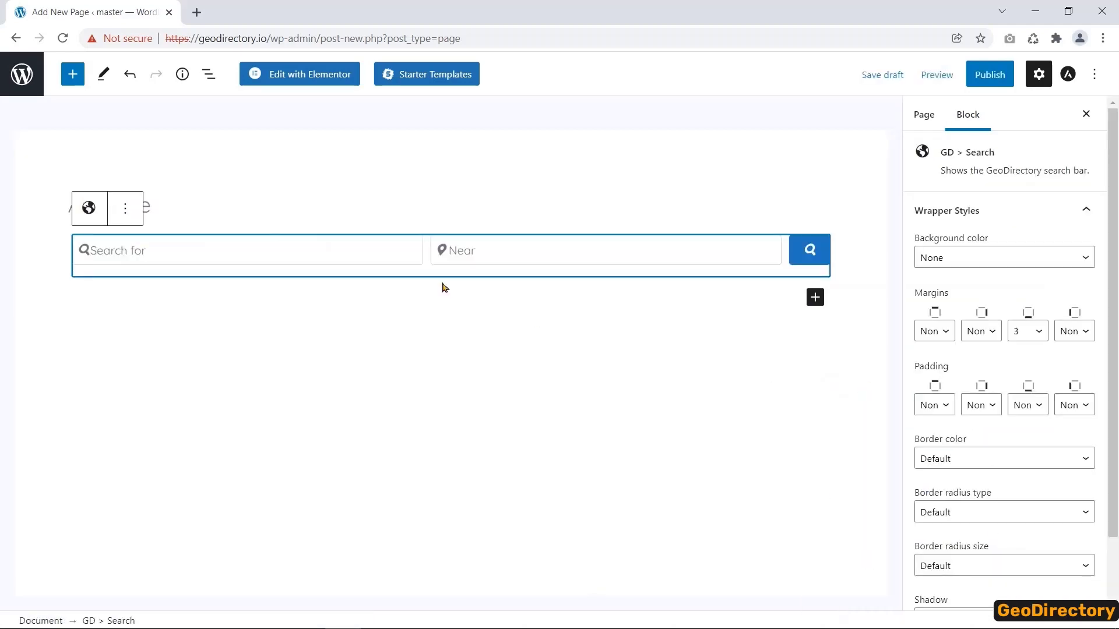
left_click(237, 305)
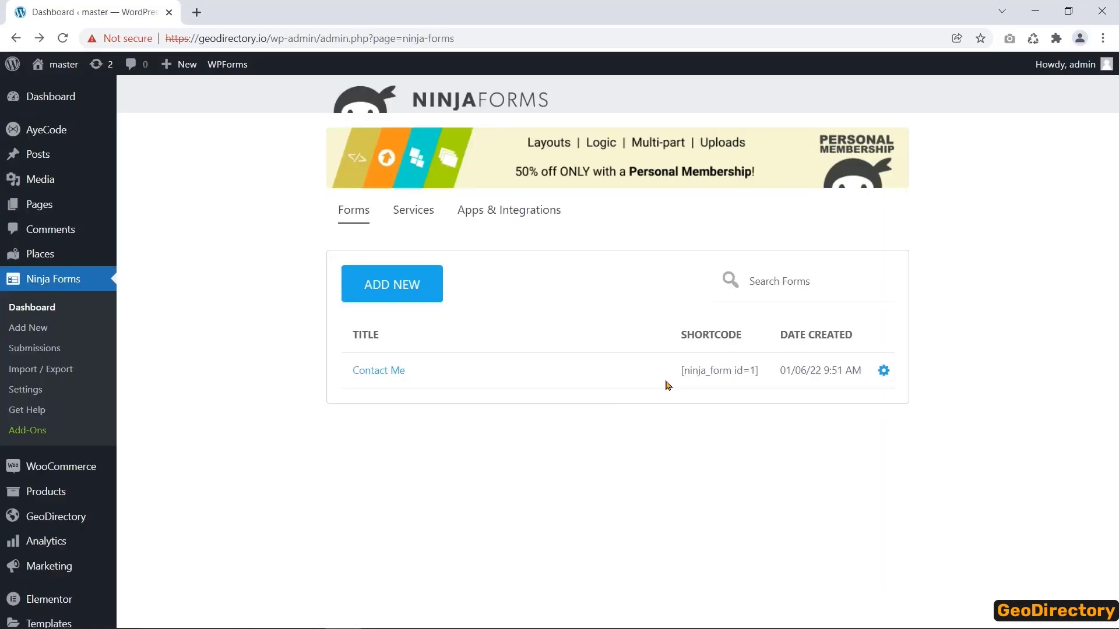
left_click_drag(681, 370, 705, 370)
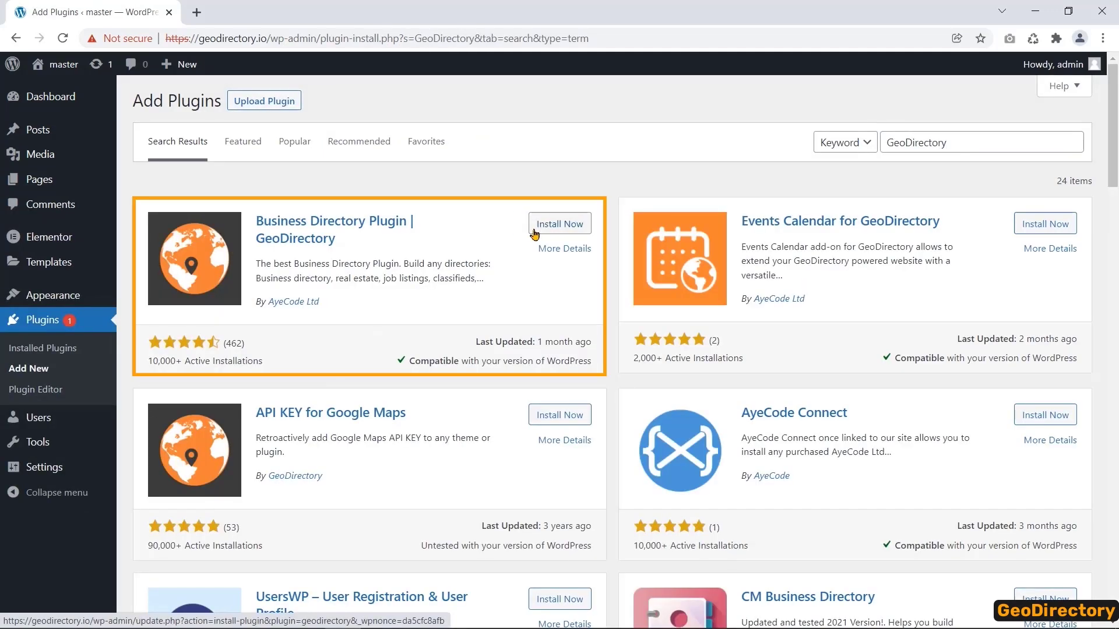
- Install and activate the GeoDirectory plugin and launch its setup wizard
left_click(534, 231)
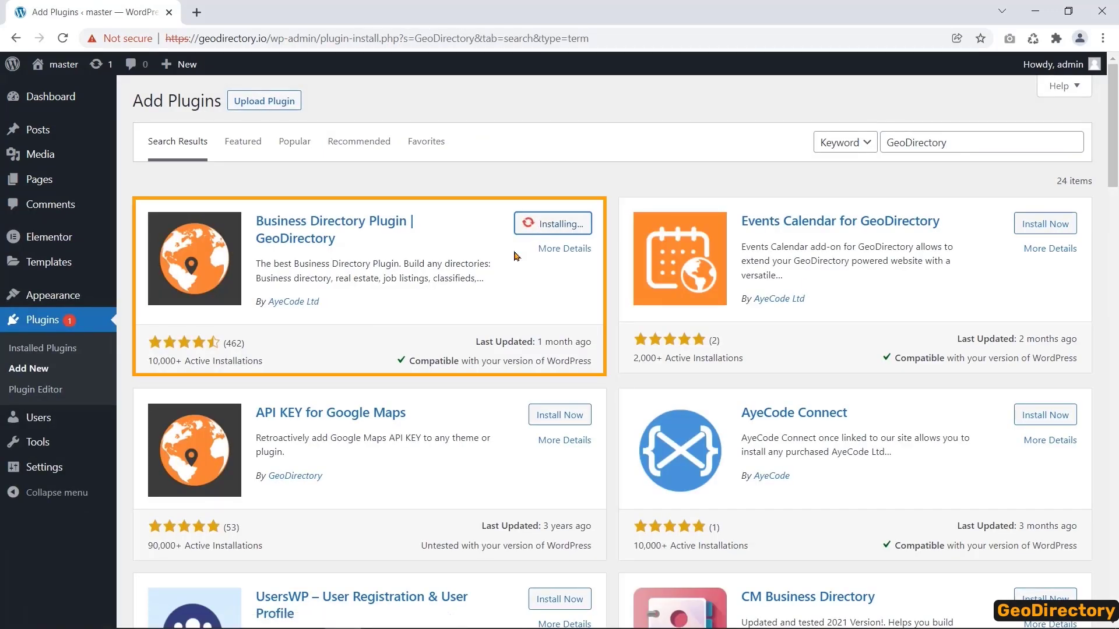
left_click(550, 233)
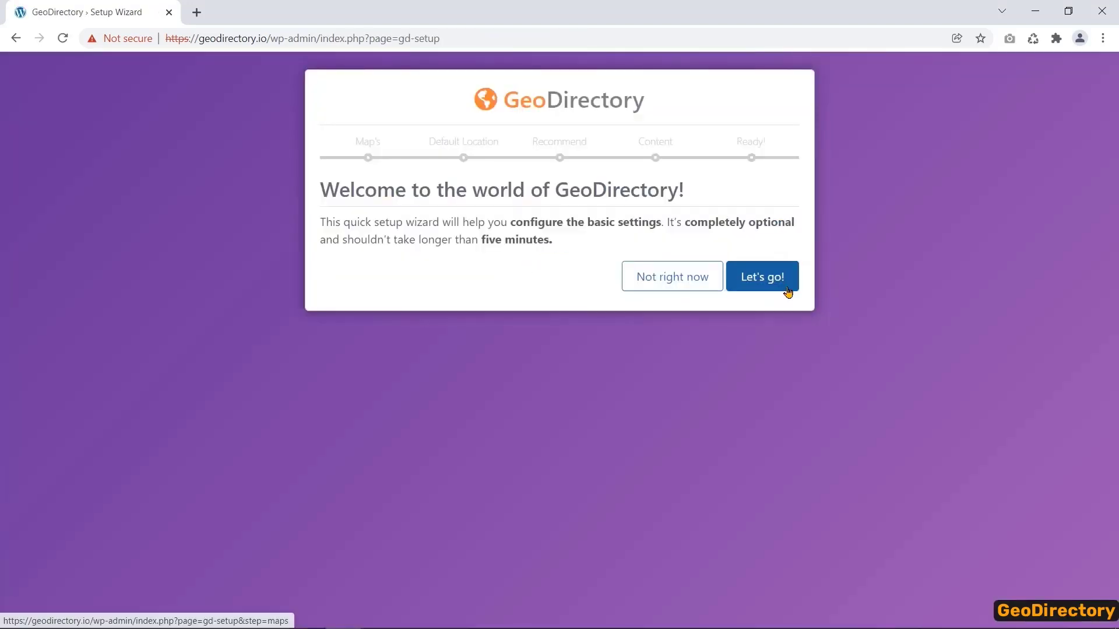
left_click(788, 291)
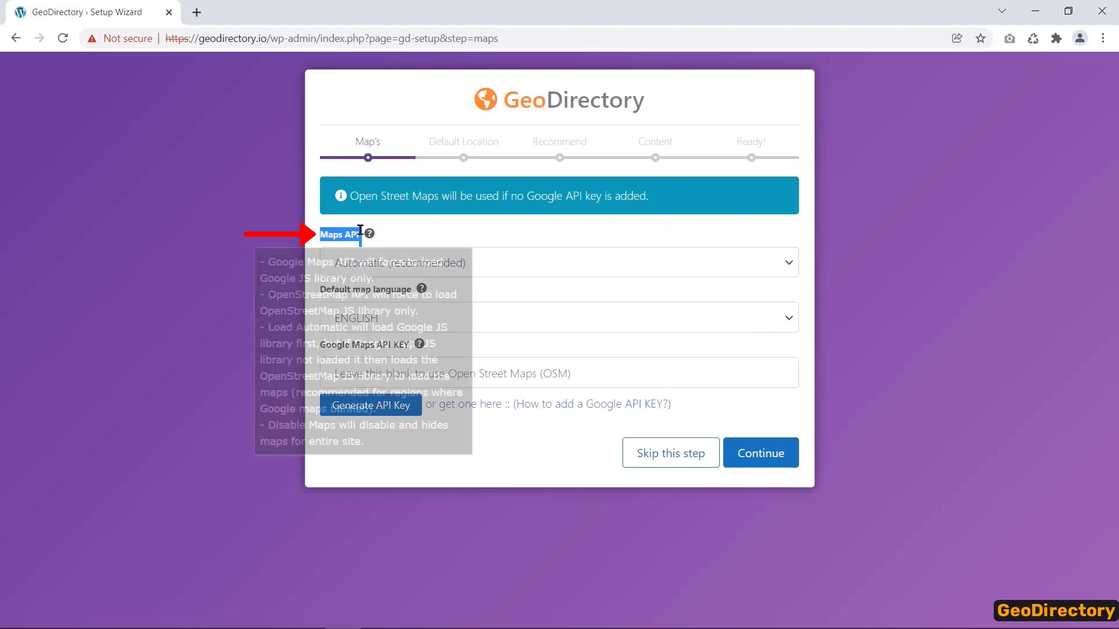
- Set the Maps API to OpenStreetMap with ENGLISH map language and continue to Default Location
left_click(657, 265)
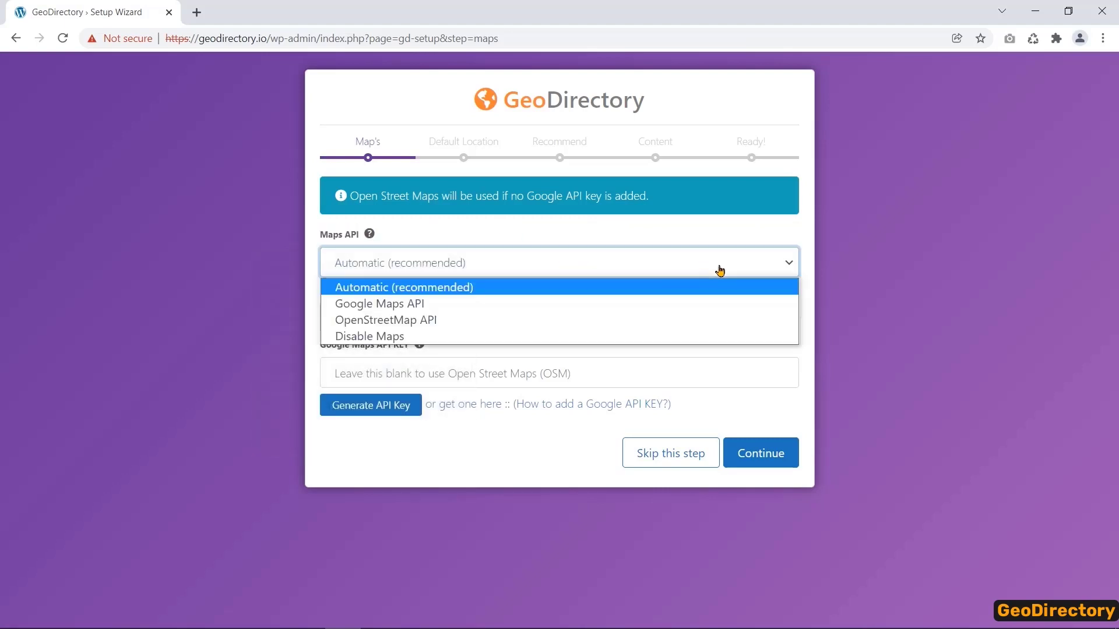
left_click(586, 322)
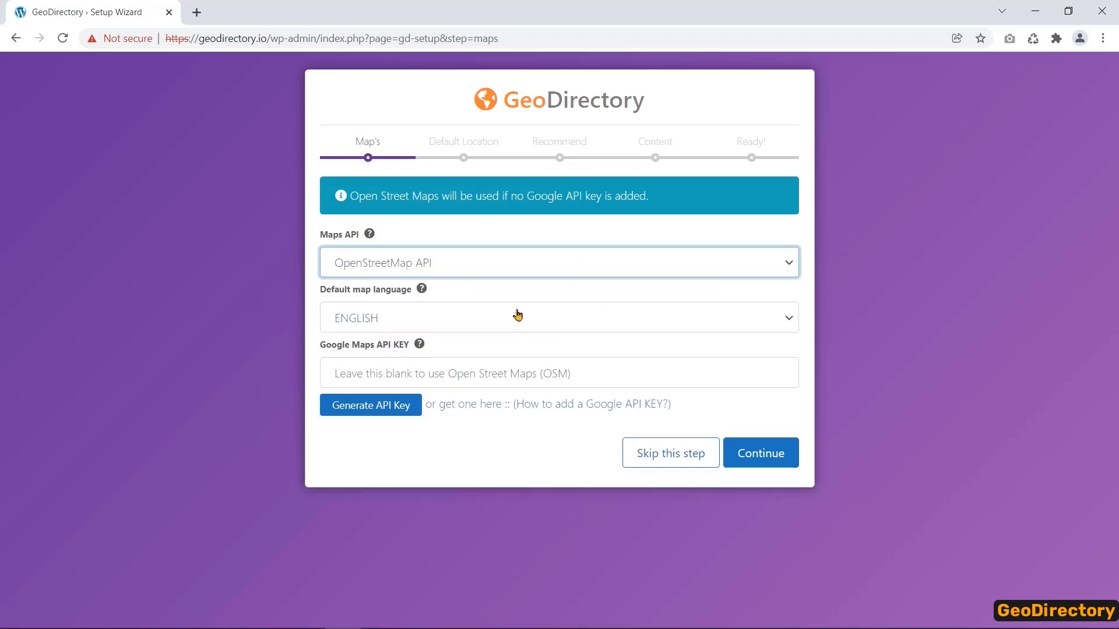
left_click(534, 314)
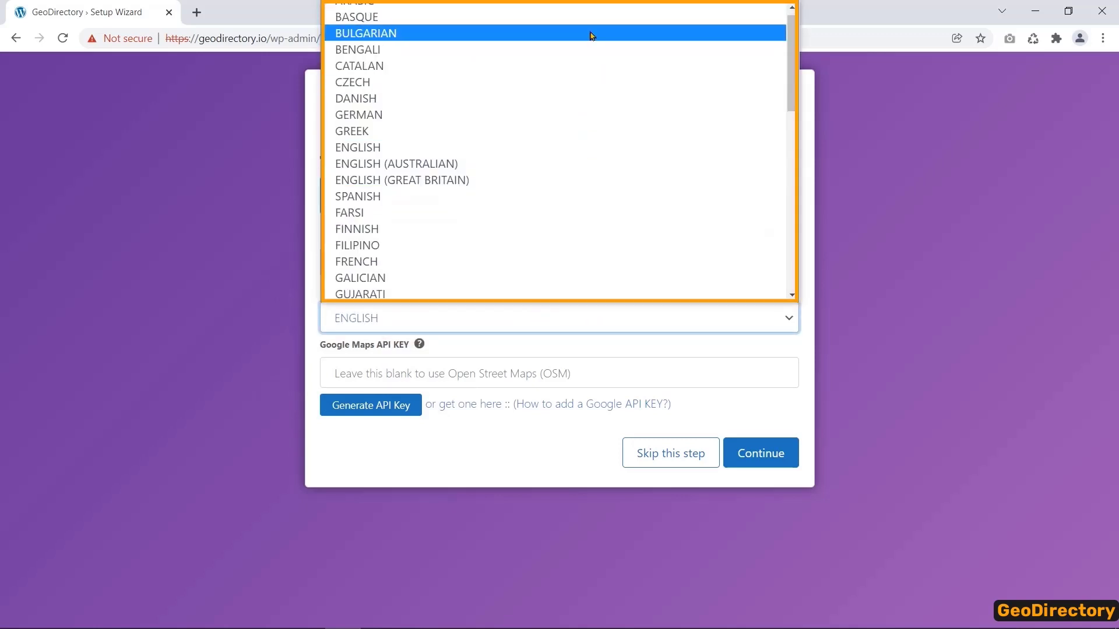
scroll(569, 117, "down", 8)
scroll(565, 125, "up", 8)
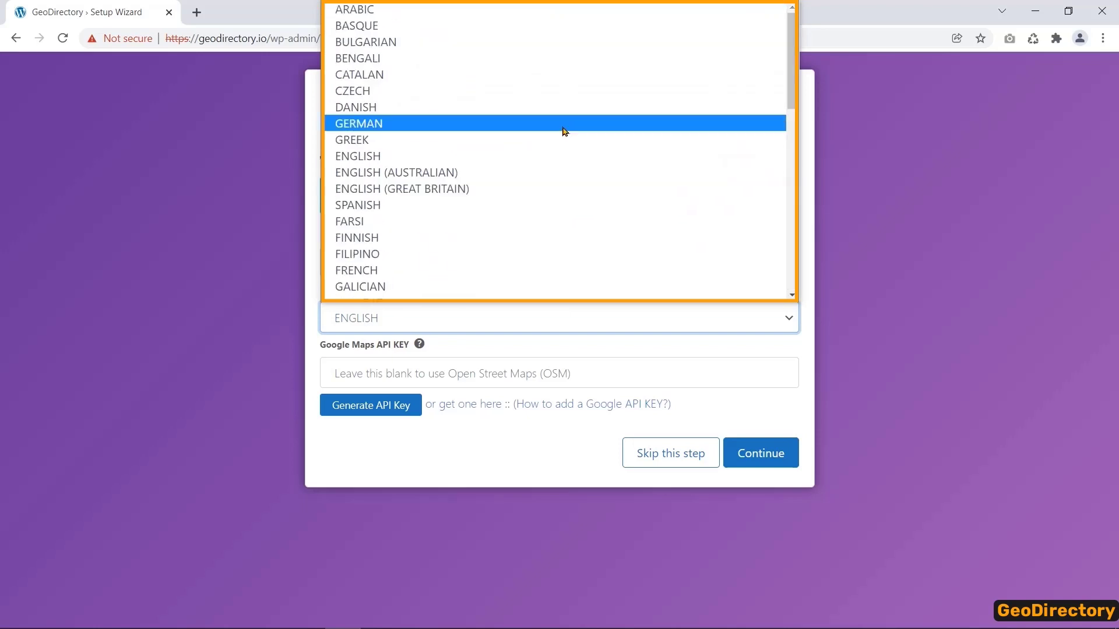
left_click(731, 315)
left_click(530, 371)
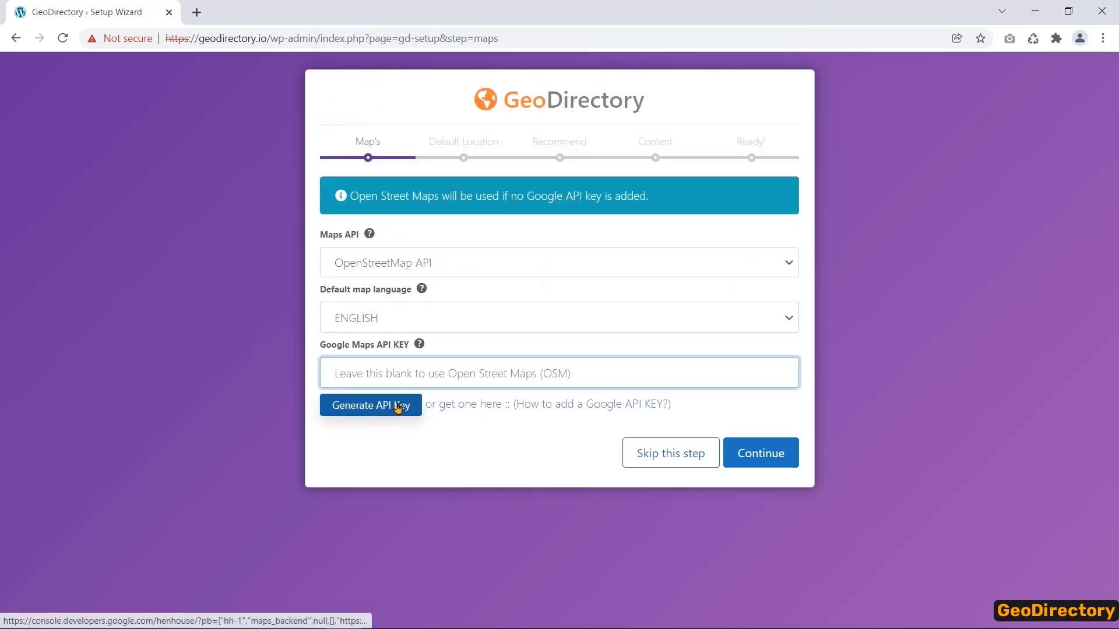
left_click(756, 451)
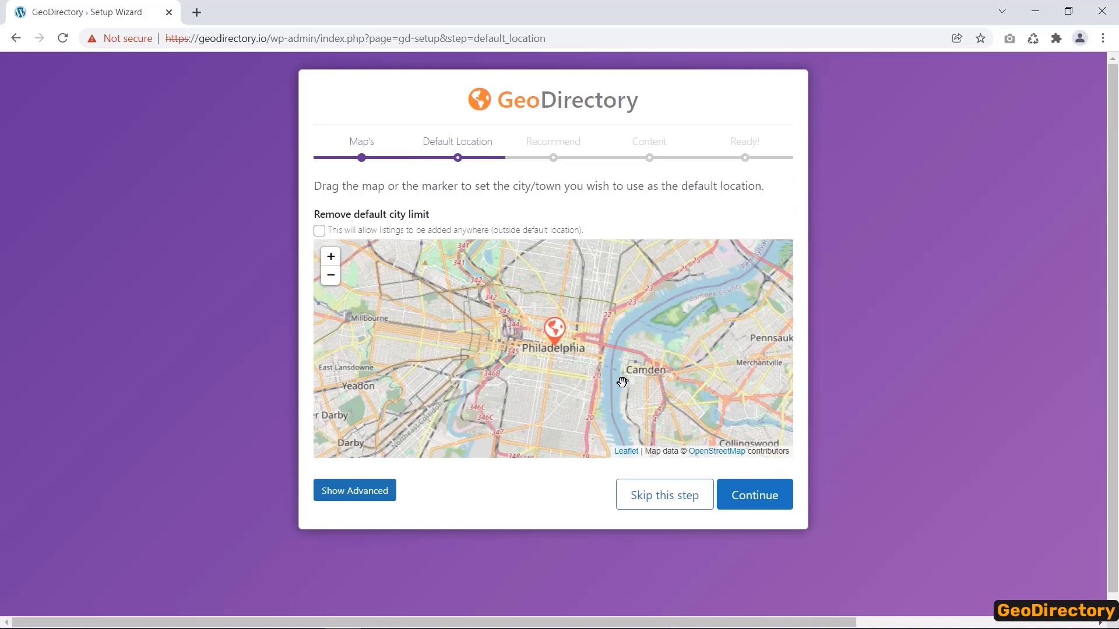
- Keep Philadelphia as default location, then install AyeCode Connect, Ninja Forms and UsersWP
left_click(786, 508)
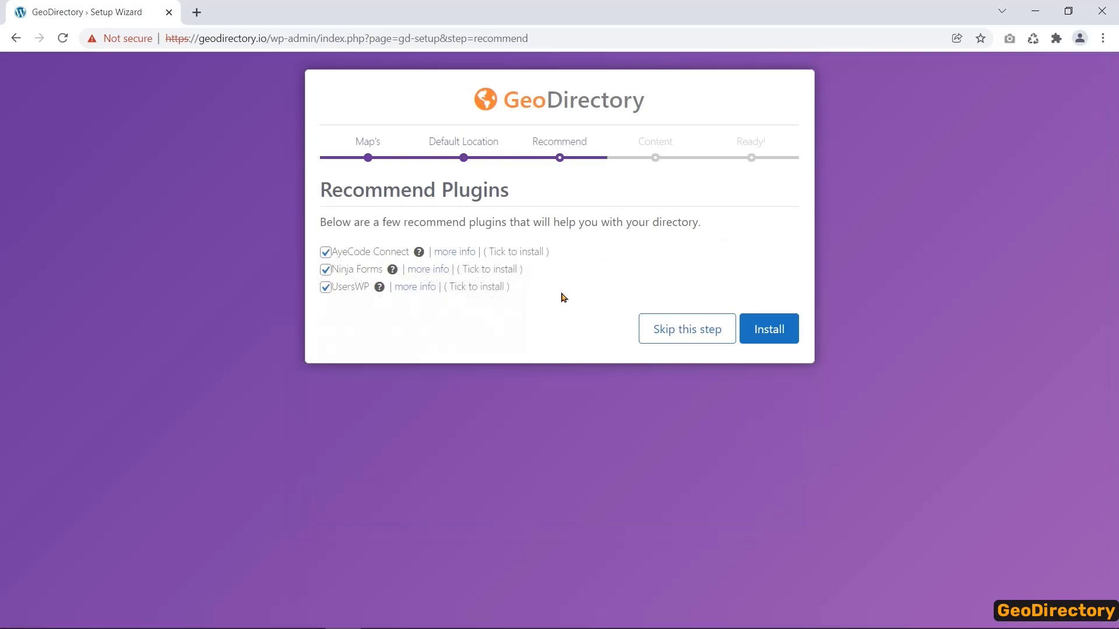
left_click(762, 324)
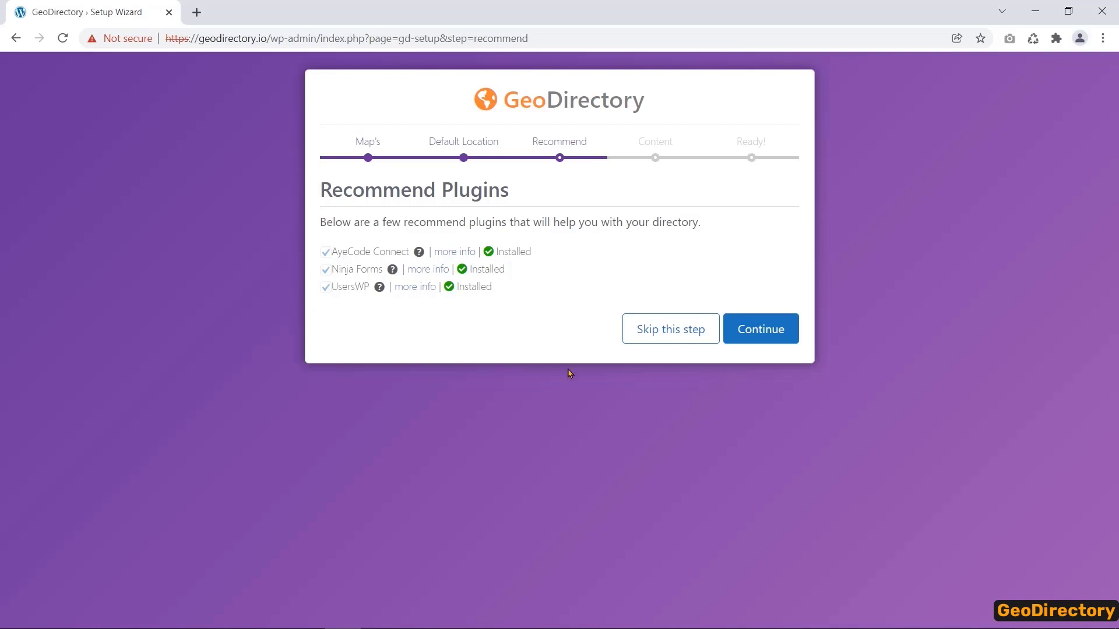
left_click(767, 340)
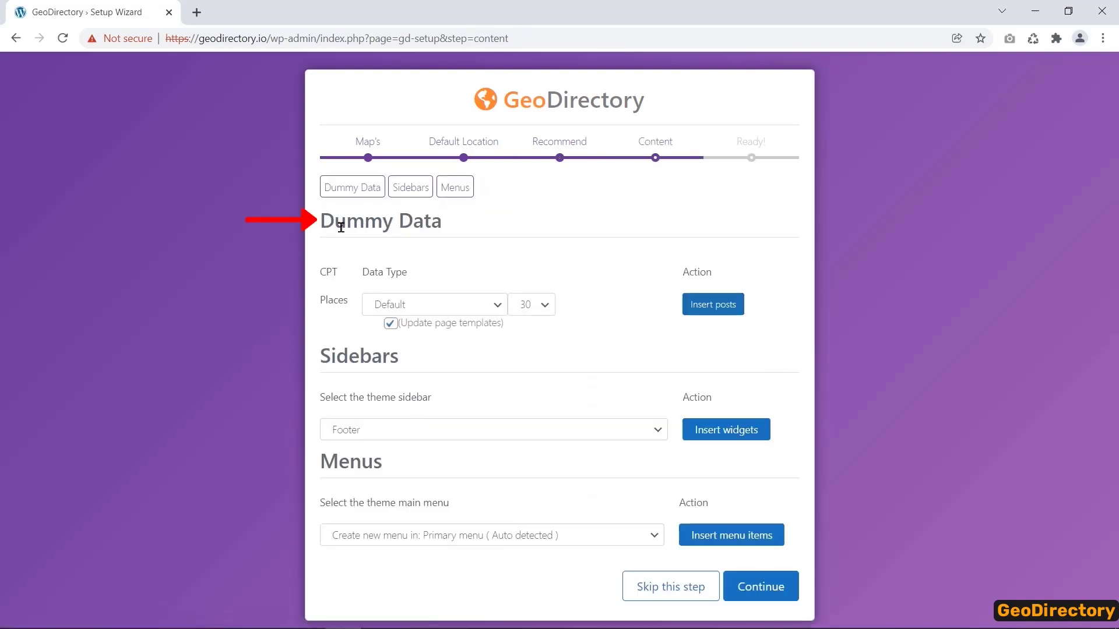
- Insert the 30 dummy place listings
left_click_drag(320, 222, 442, 222)
left_click(368, 197)
left_click(713, 304)
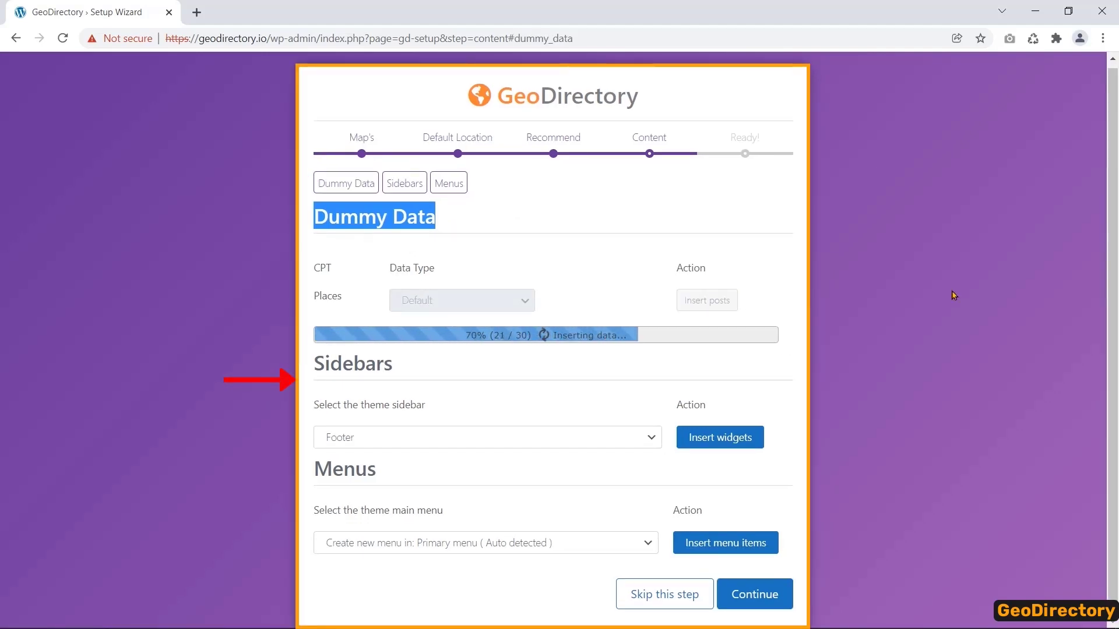
- Add GeoDirectory widgets to the Footer sidebar
left_click(877, 389)
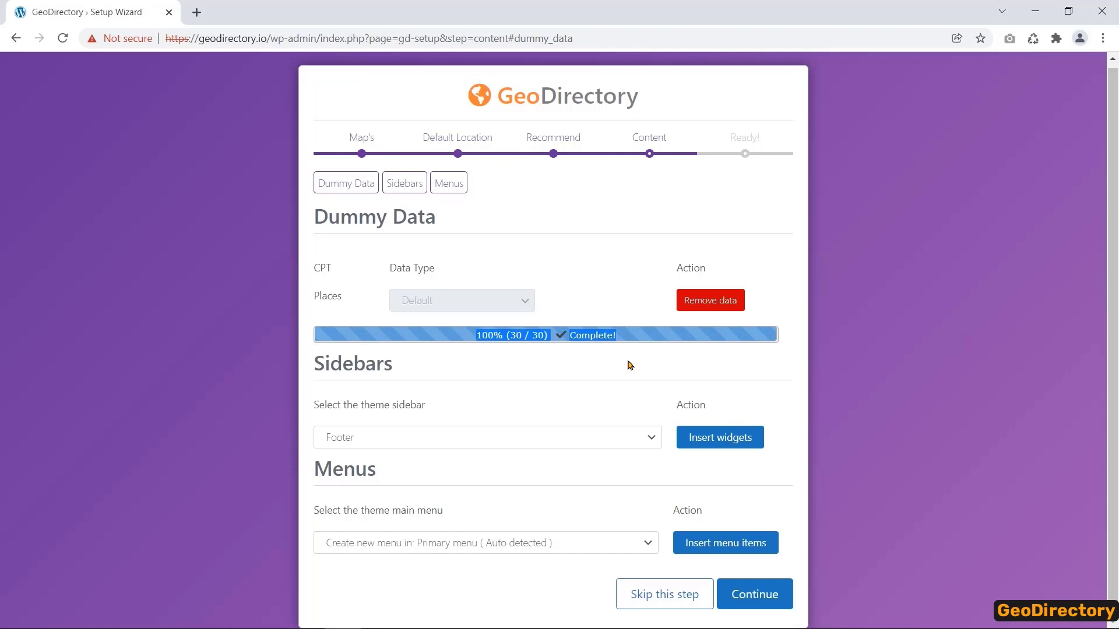
left_click(651, 441)
left_click(699, 443)
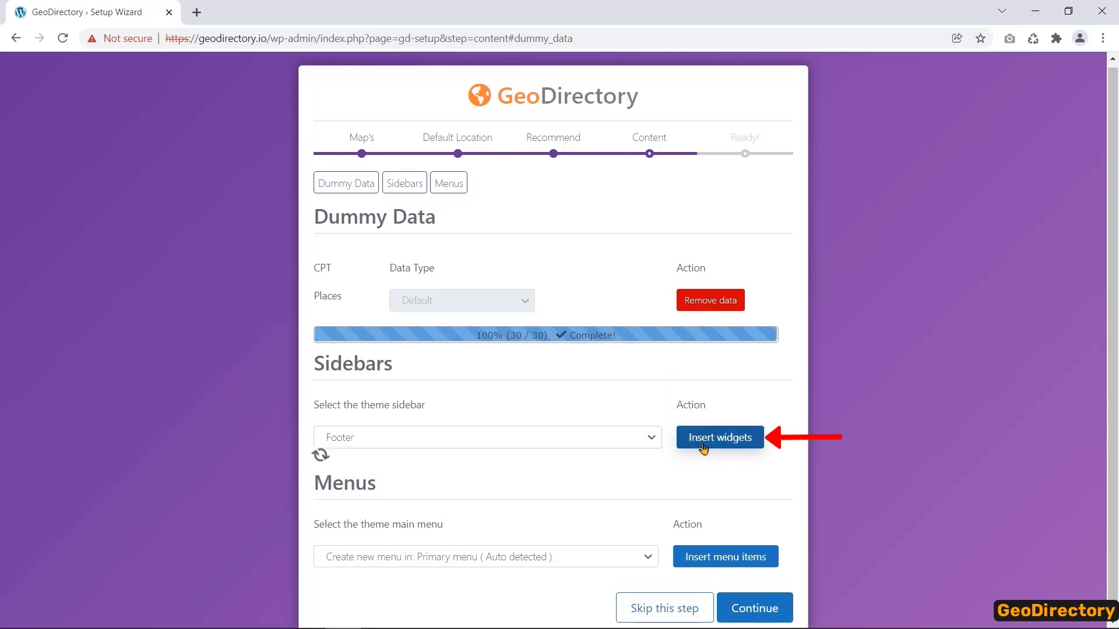
scroll(775, 479, "down", 1)
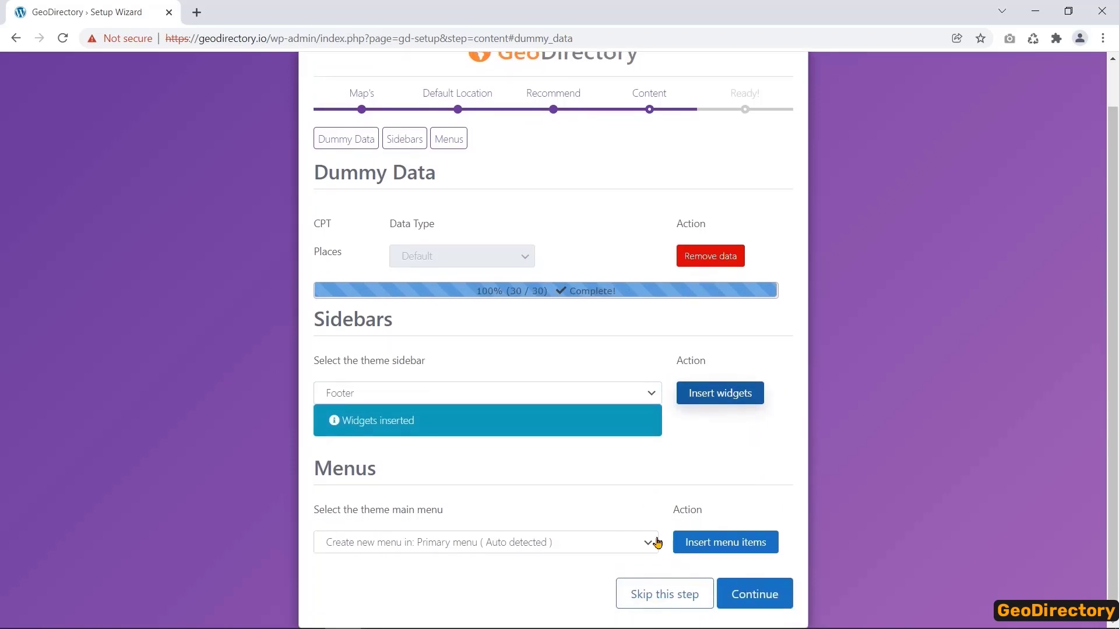
- Add directory items to the primary menu and continue to the Ready page
left_click(648, 542)
left_click(649, 540)
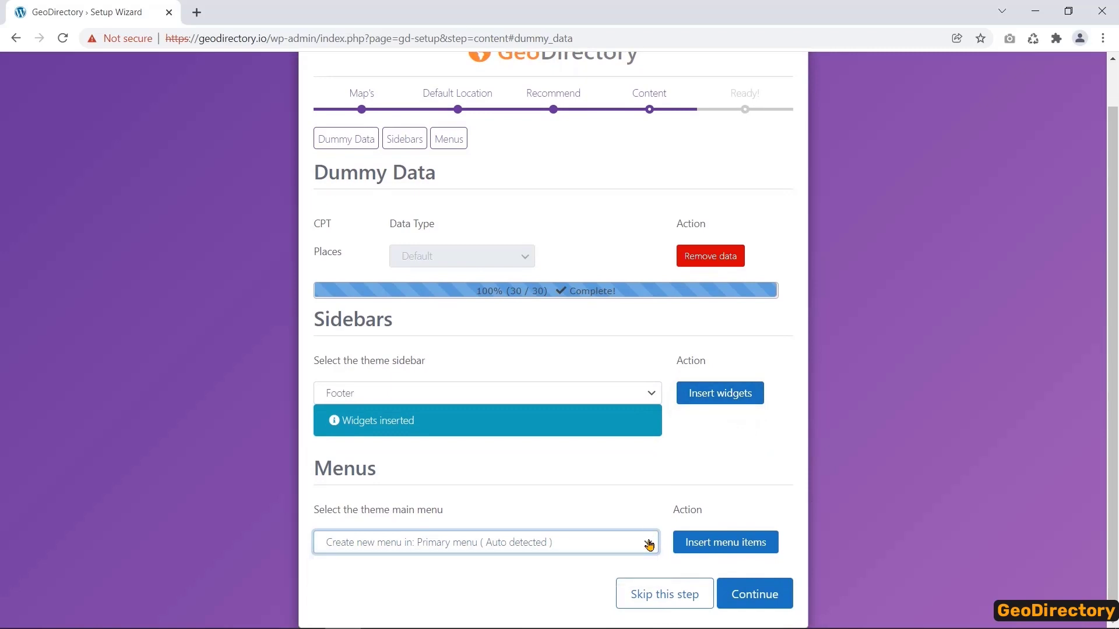
left_click(694, 545)
scroll(705, 491, "down", 1)
left_click(769, 593)
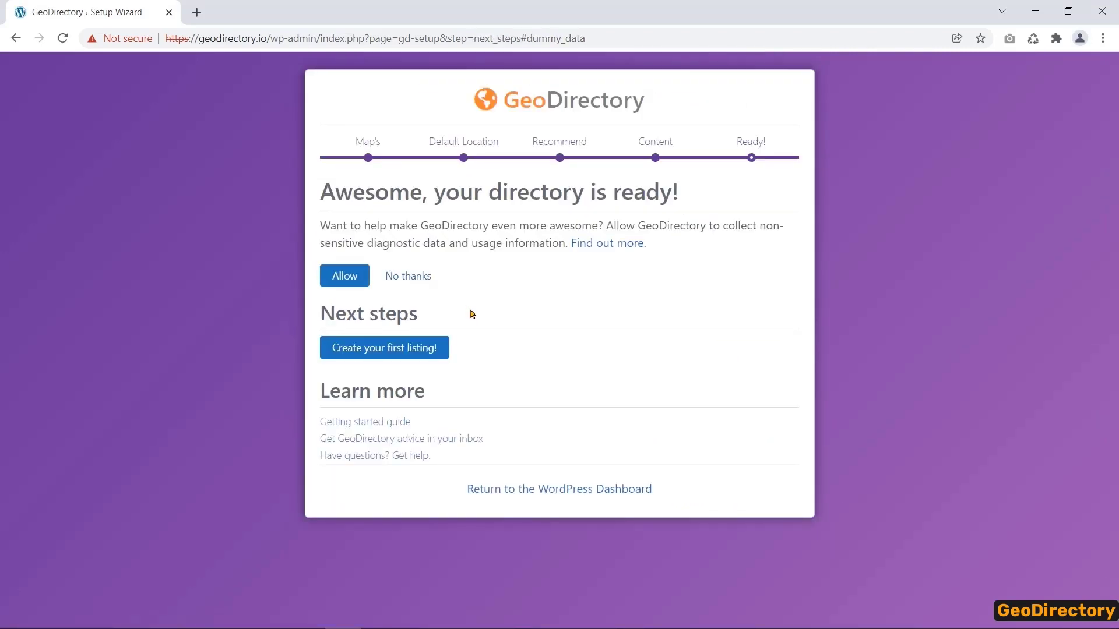
- Open a blank Add New Place form and check its title, categories and Place Information box
left_click(437, 353)
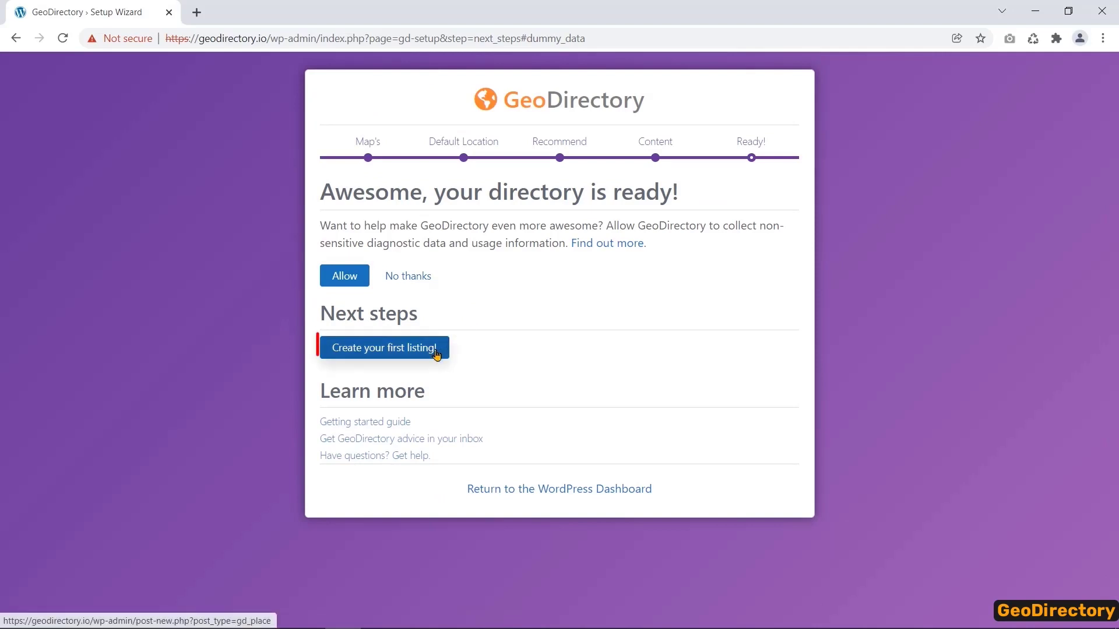
left_click(437, 353)
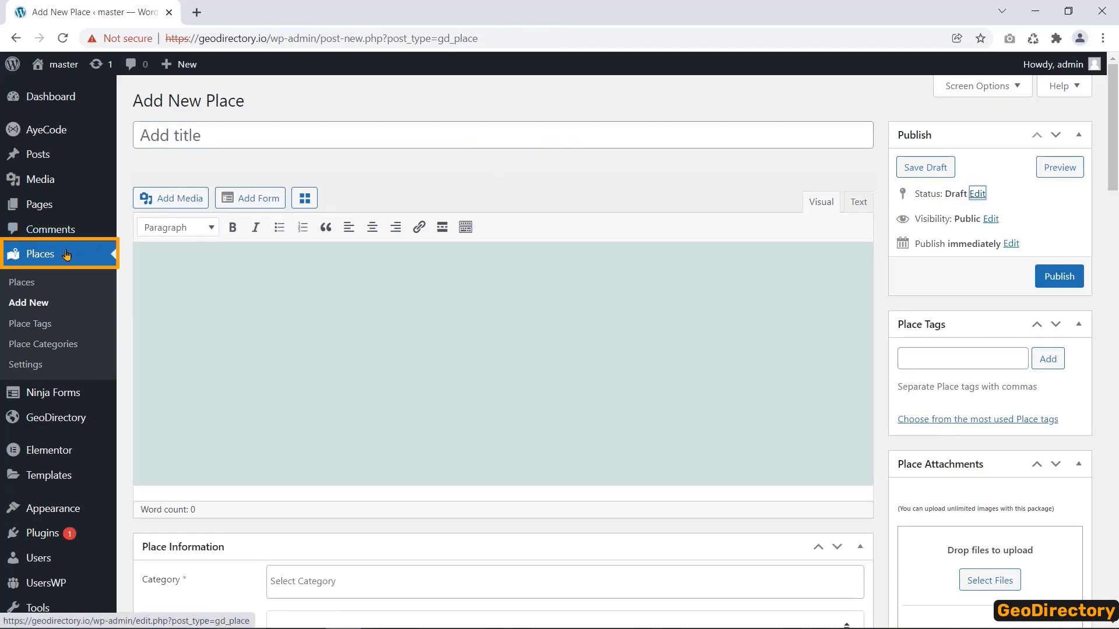
left_click(216, 134)
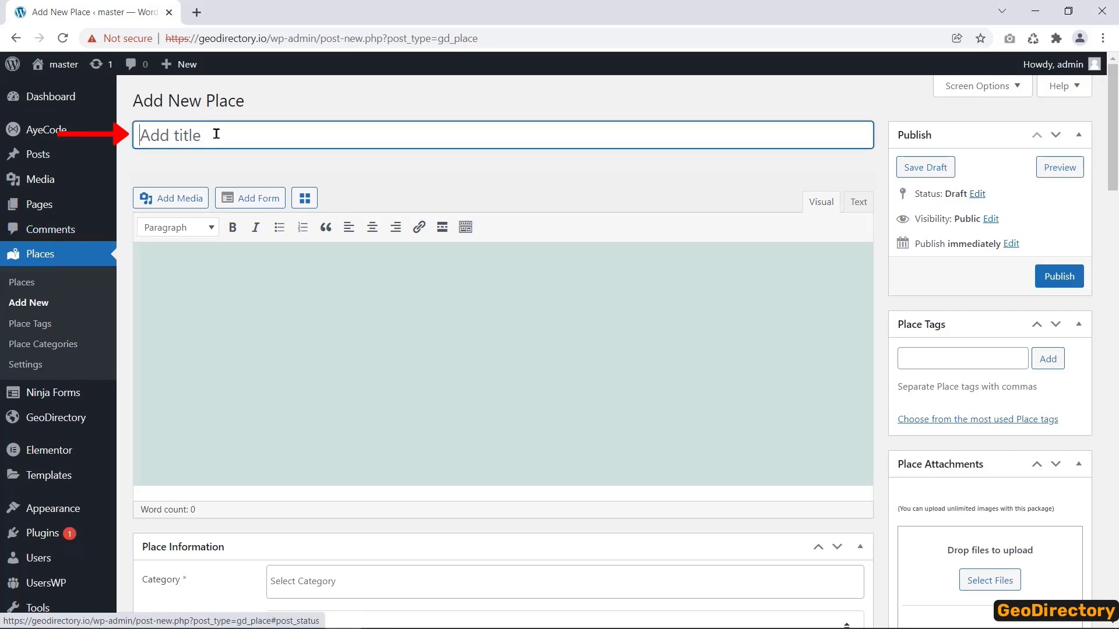
scroll(426, 378, "down", 5)
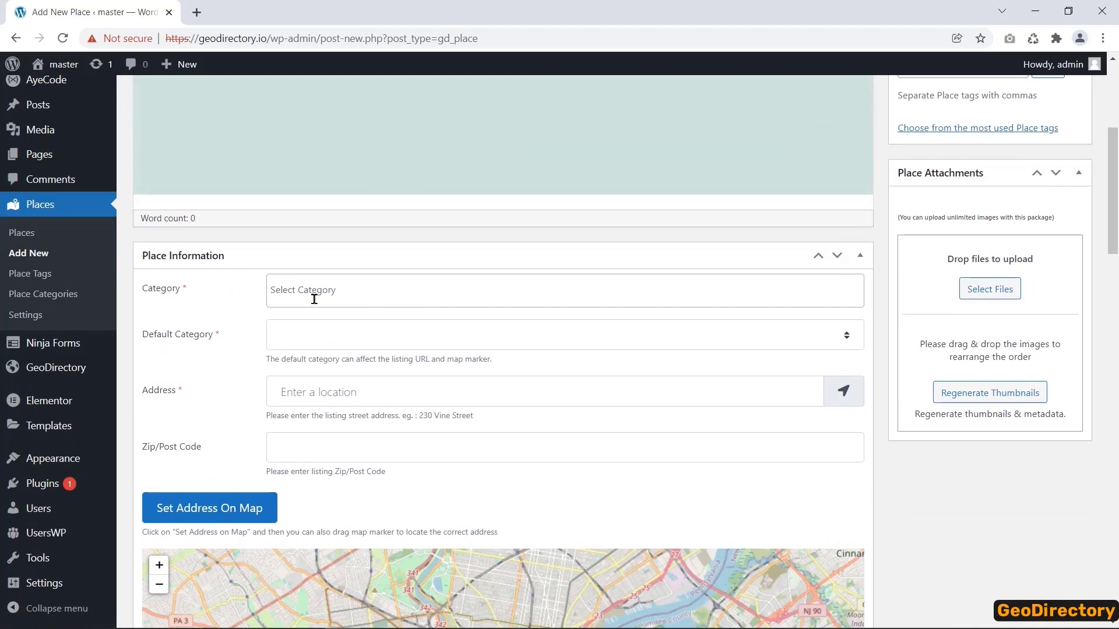
left_click(313, 291)
left_click(330, 266)
left_click(280, 261)
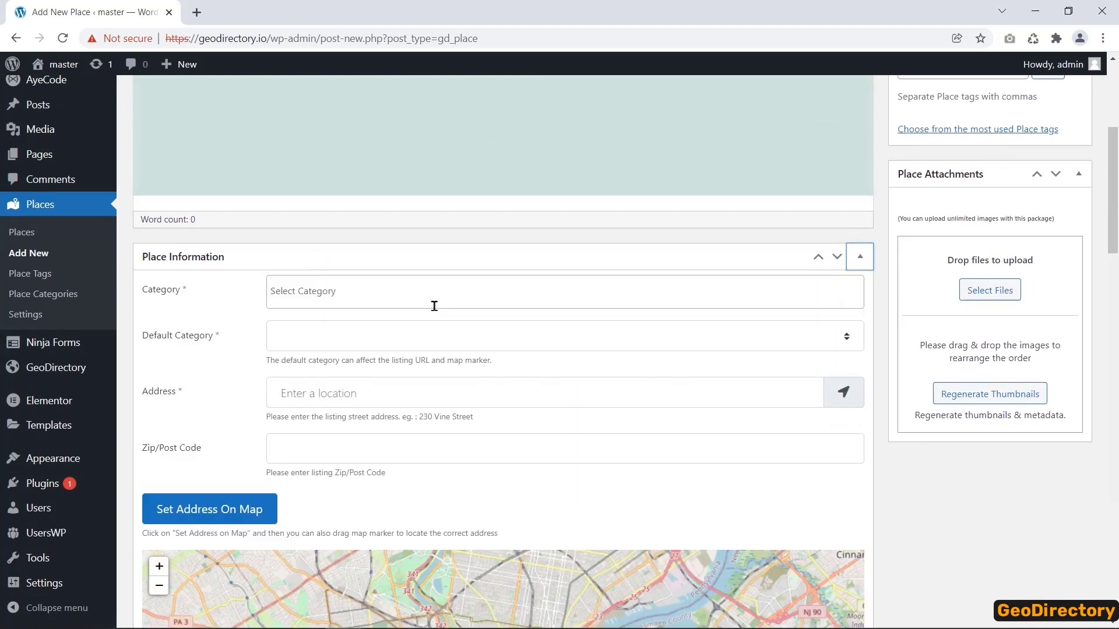
- Scroll through the place information fields of the new listing form
scroll(293, 370, "down", 4)
scroll(408, 330, "down", 3)
scroll(392, 376, "up", 1)
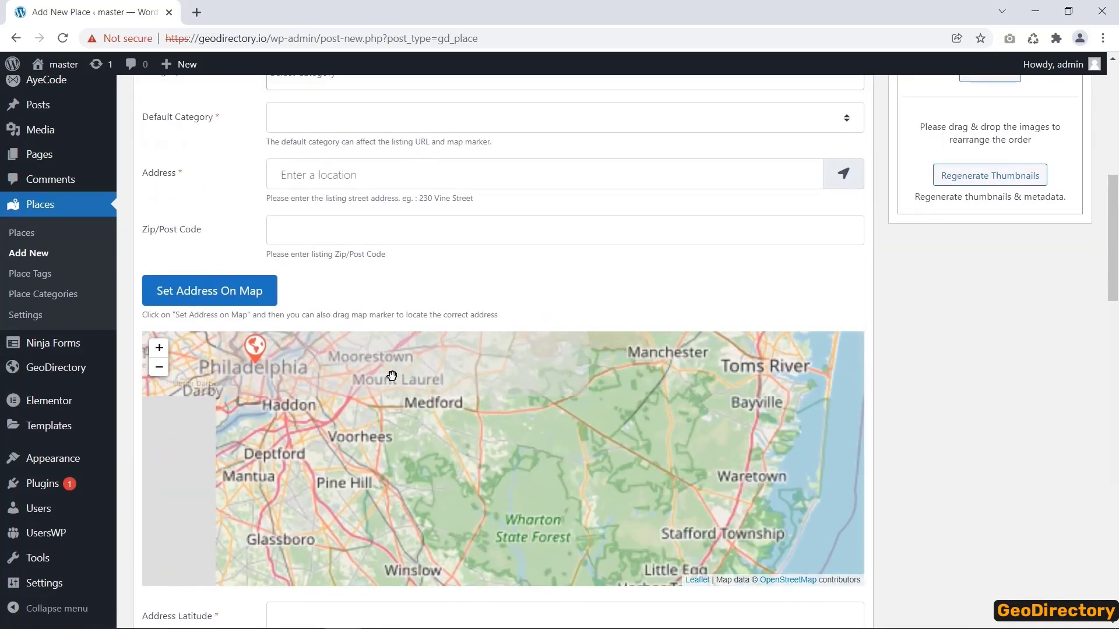
scroll(897, 324, "down", 4)
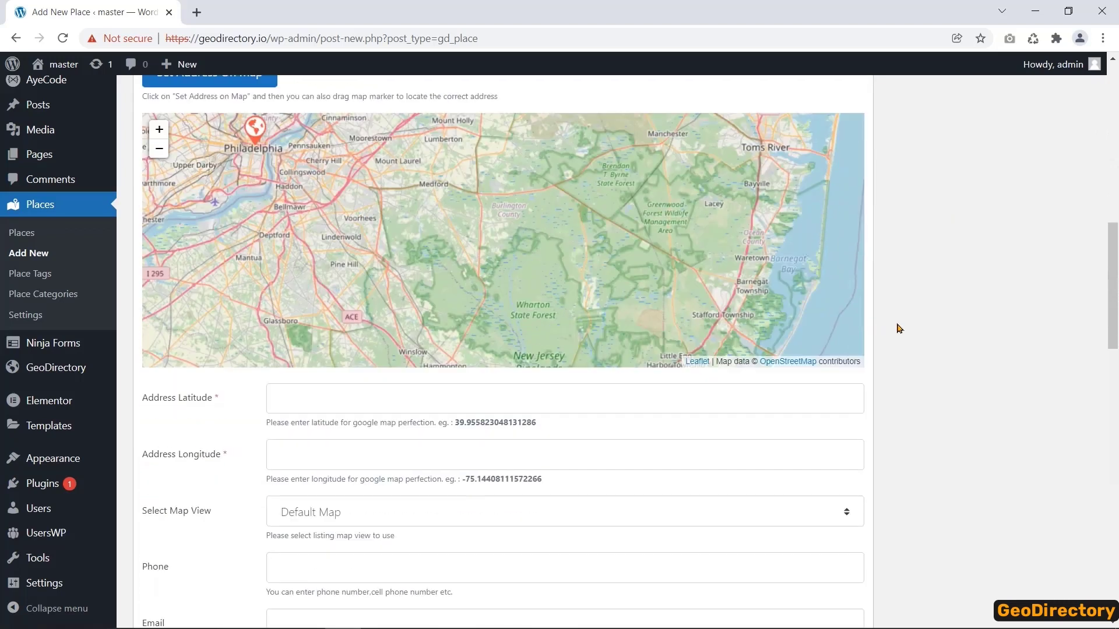
scroll(892, 330, "up", 2)
scroll(902, 342, "down", 6)
scroll(881, 395, "down", 15)
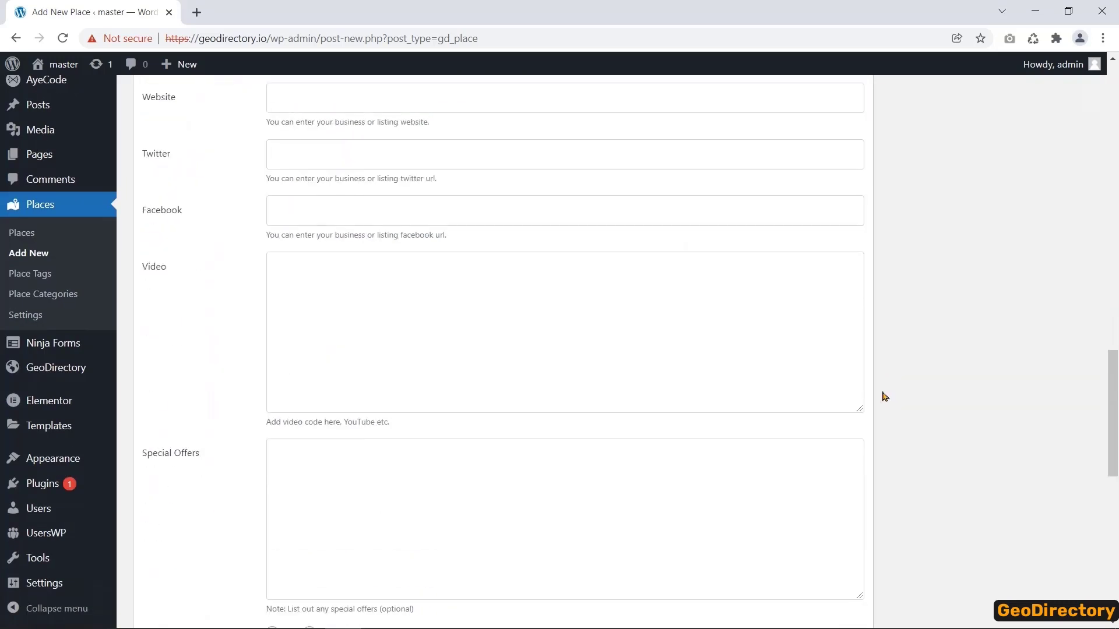
scroll(884, 396, "up", 1)
scroll(883, 397, "up", 20)
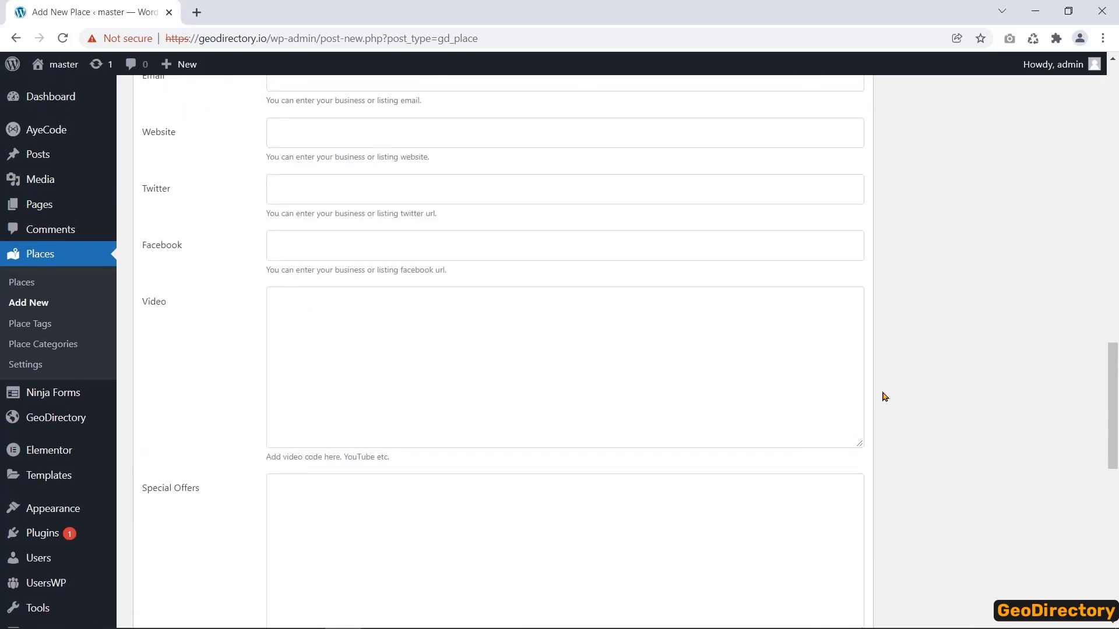
- Check the Place Tags field and attachments, then look over the GeoDirectory and UsersWP sidebar menus
left_click(944, 357)
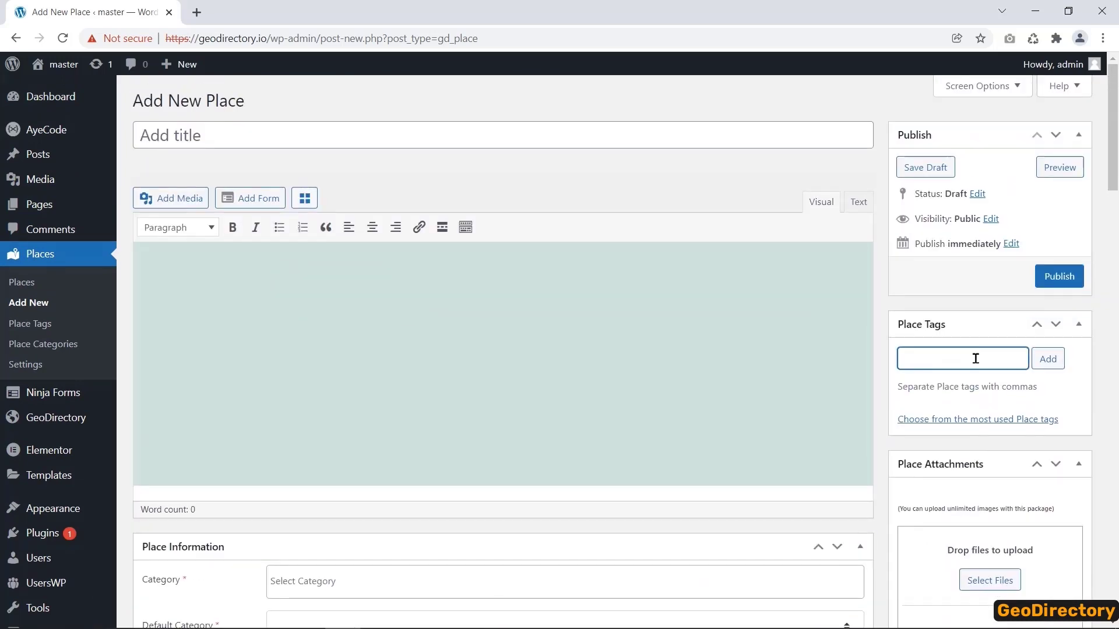
scroll(994, 367, "down", 3)
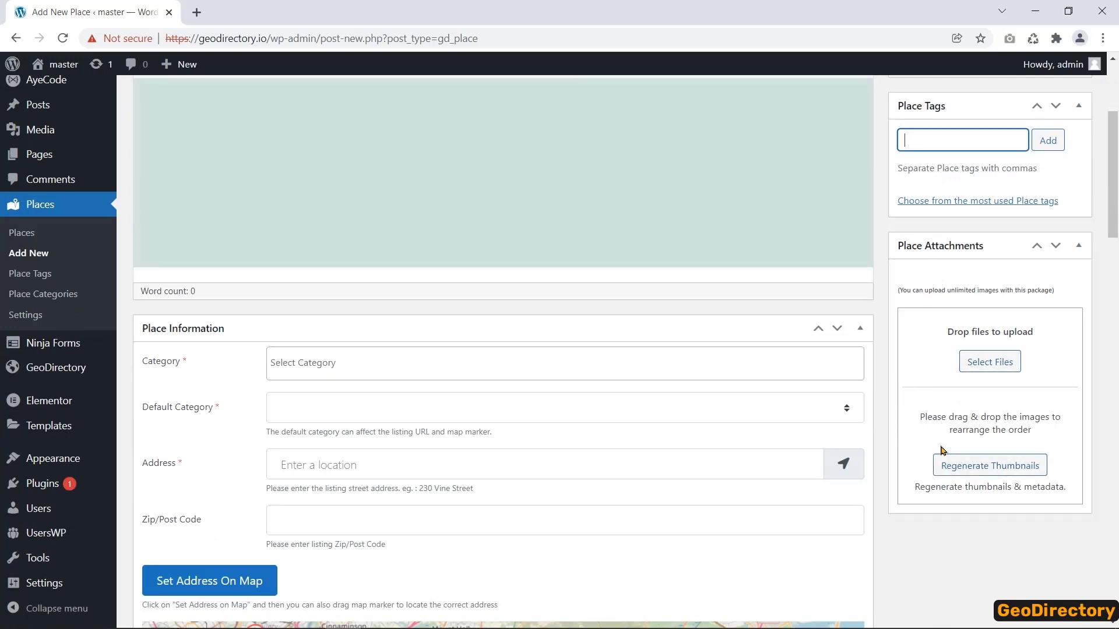
scroll(881, 441, "down", 1)
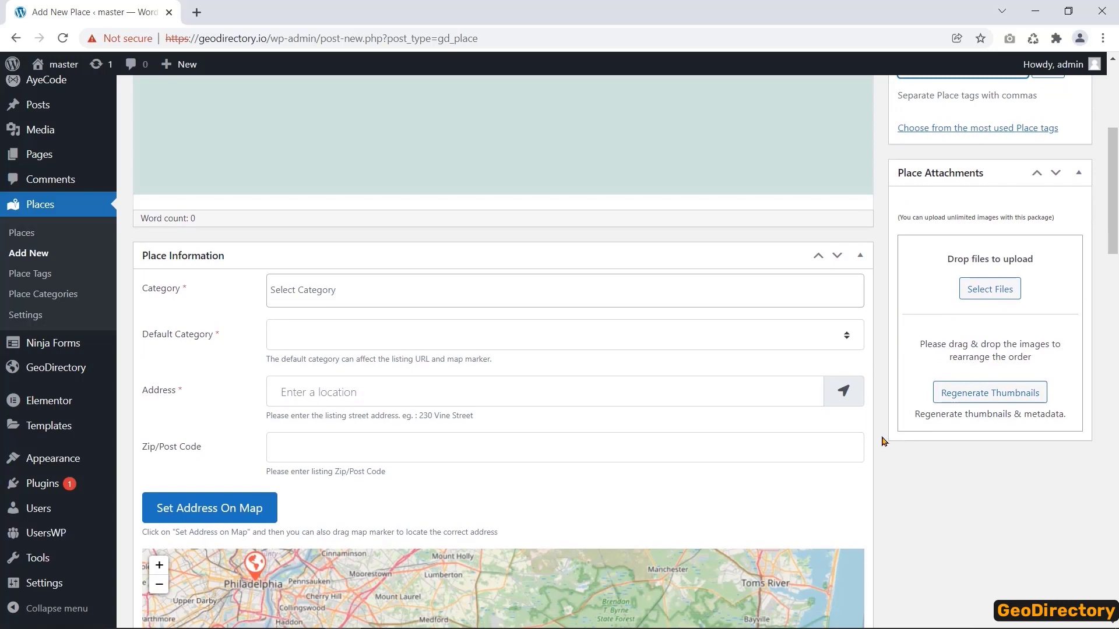
scroll(882, 442, "up", 4)
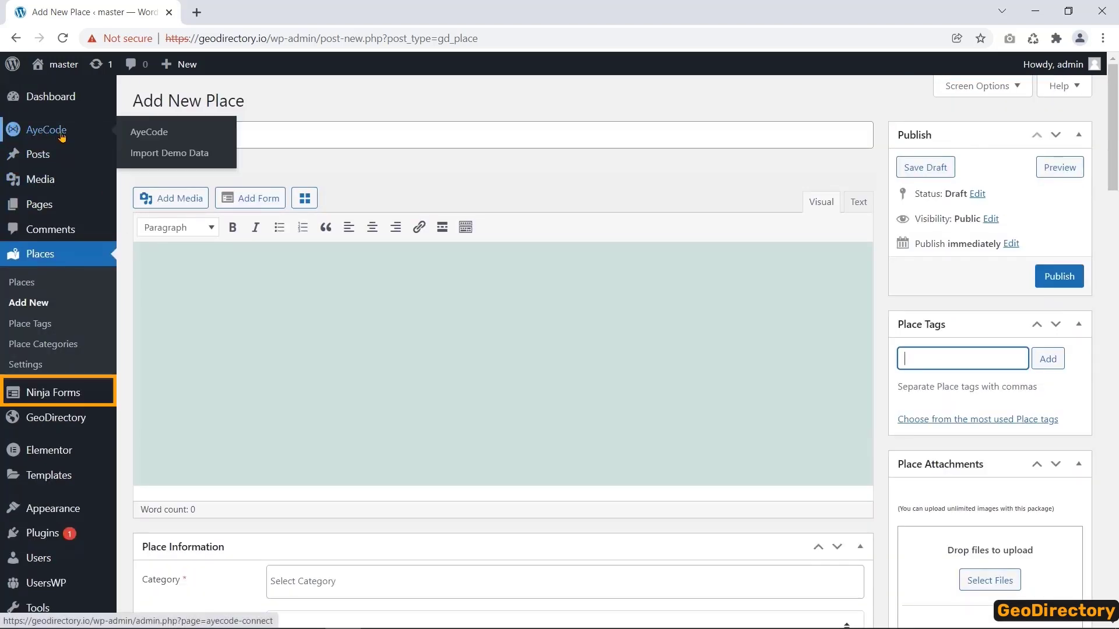
mouse_move(27, 416)
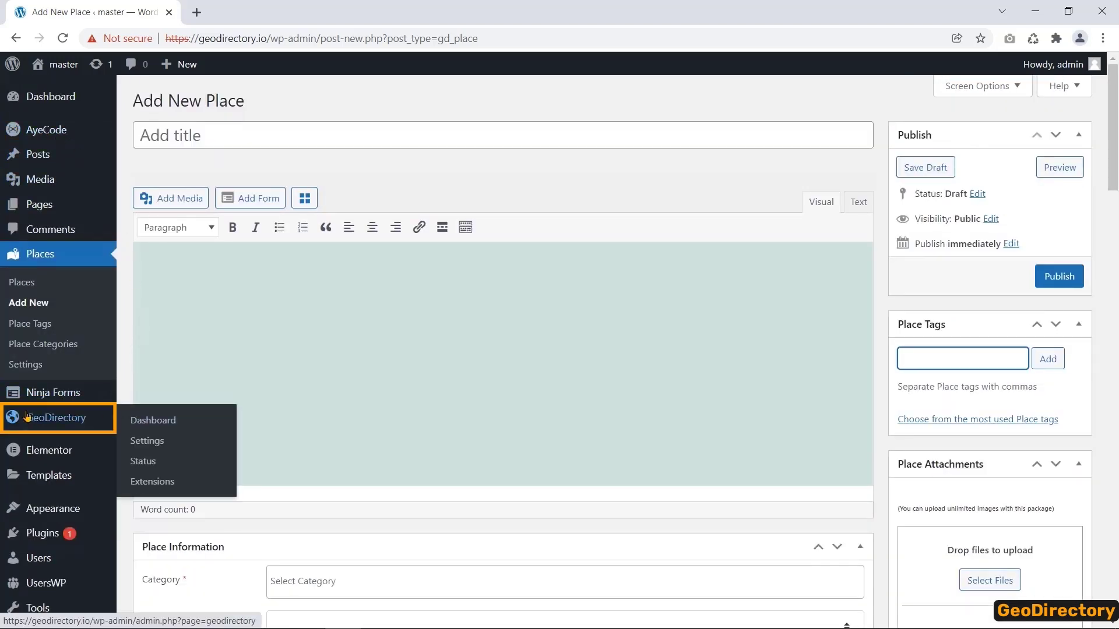
scroll(87, 443, "down", 1)
mouse_move(120, 528)
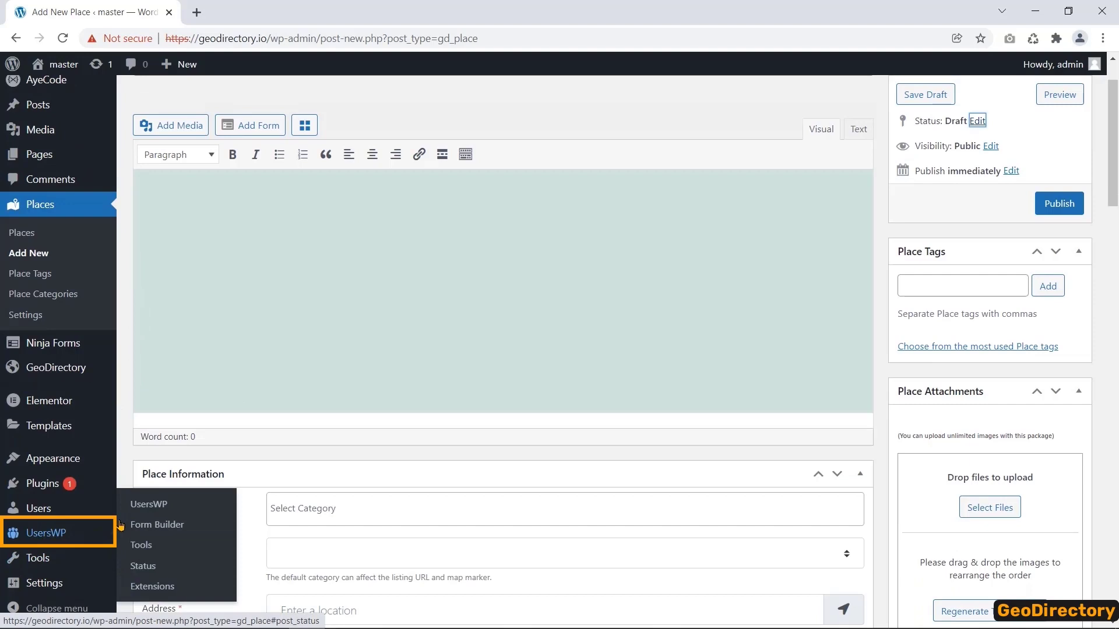
mouse_move(31, 371)
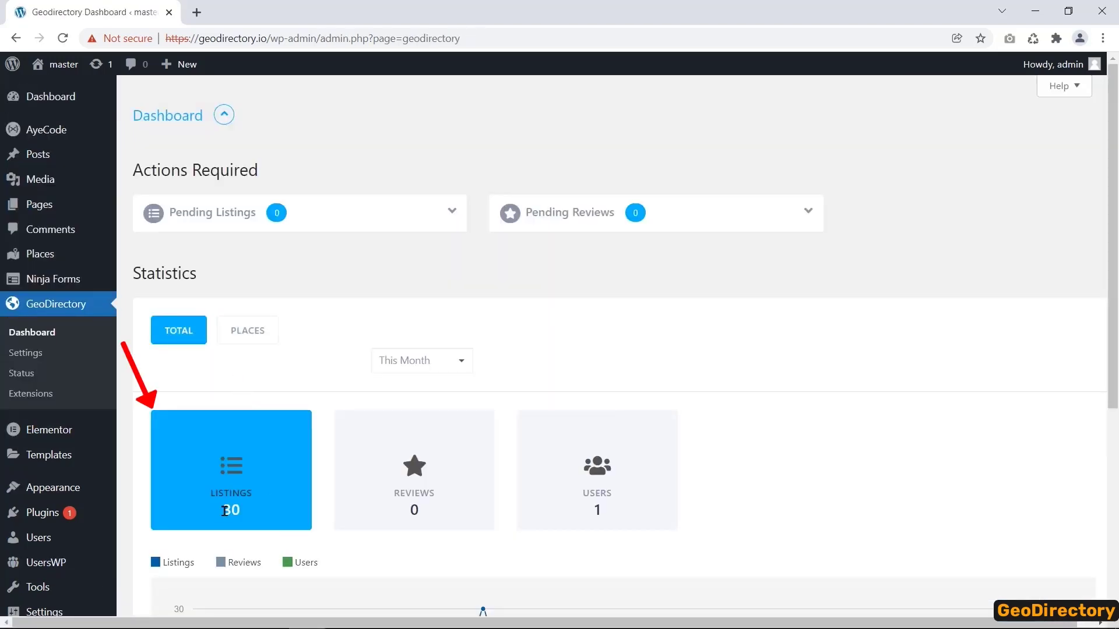
- Switch the dashboard statistics period through Last Week and Last Month to This Year
double_click(225, 512)
left_click(415, 494)
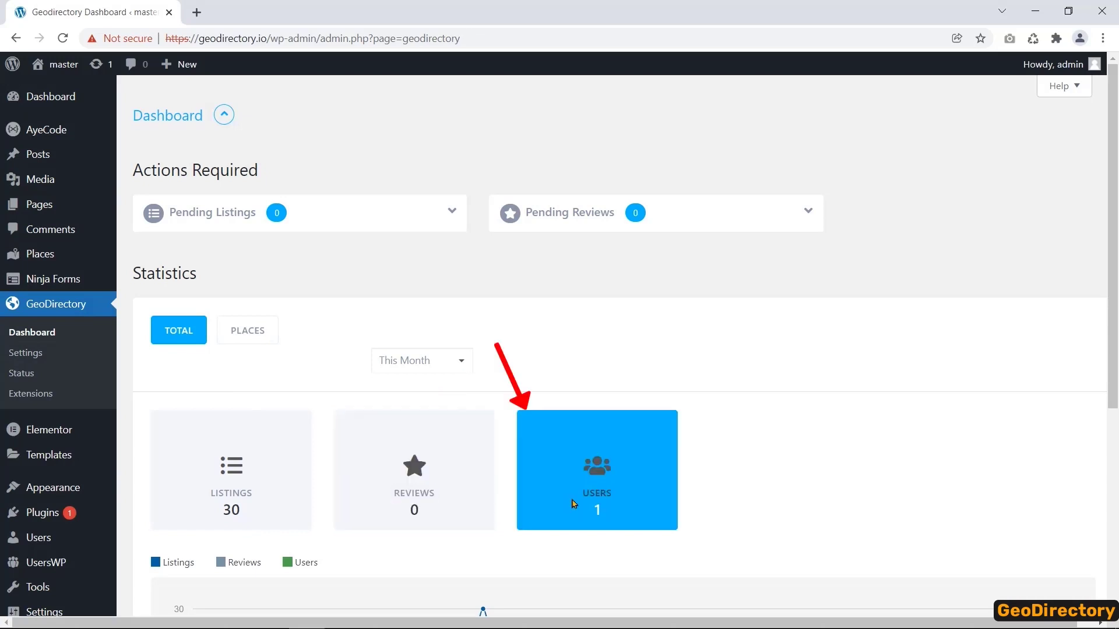
scroll(615, 499, "down", 3)
left_click(457, 209)
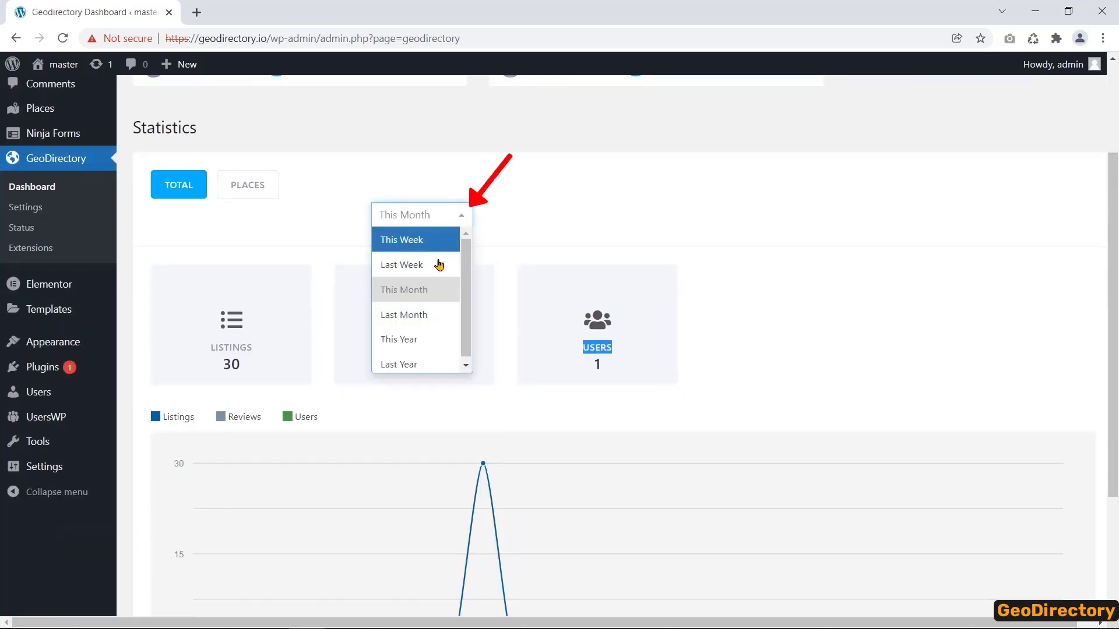
left_click(439, 269)
left_click(455, 211)
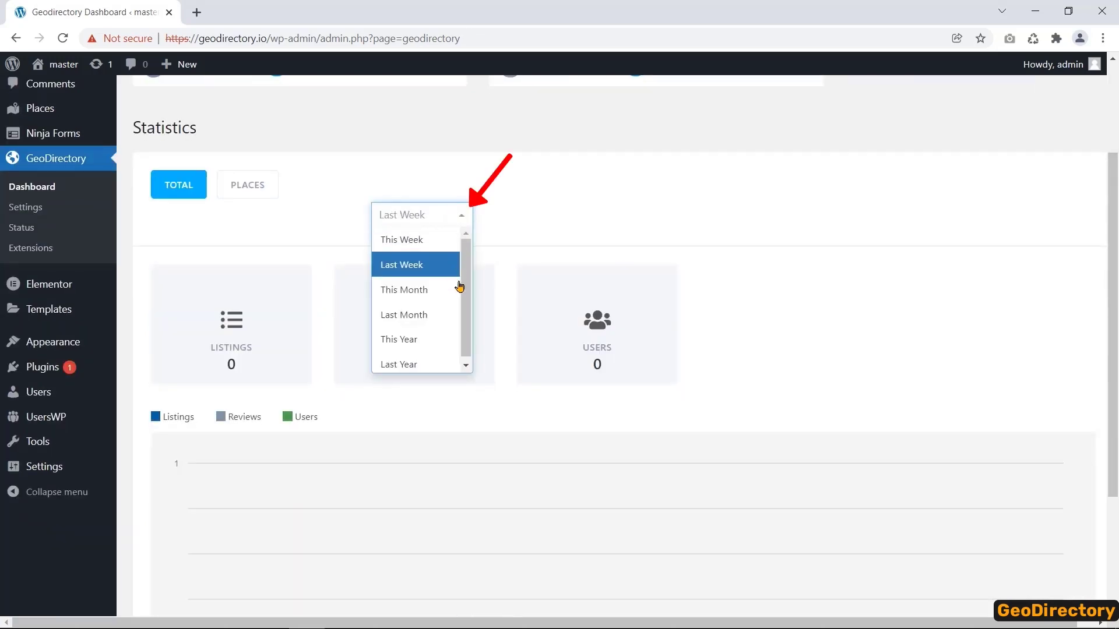
left_click(443, 316)
left_click(454, 215)
left_click(437, 344)
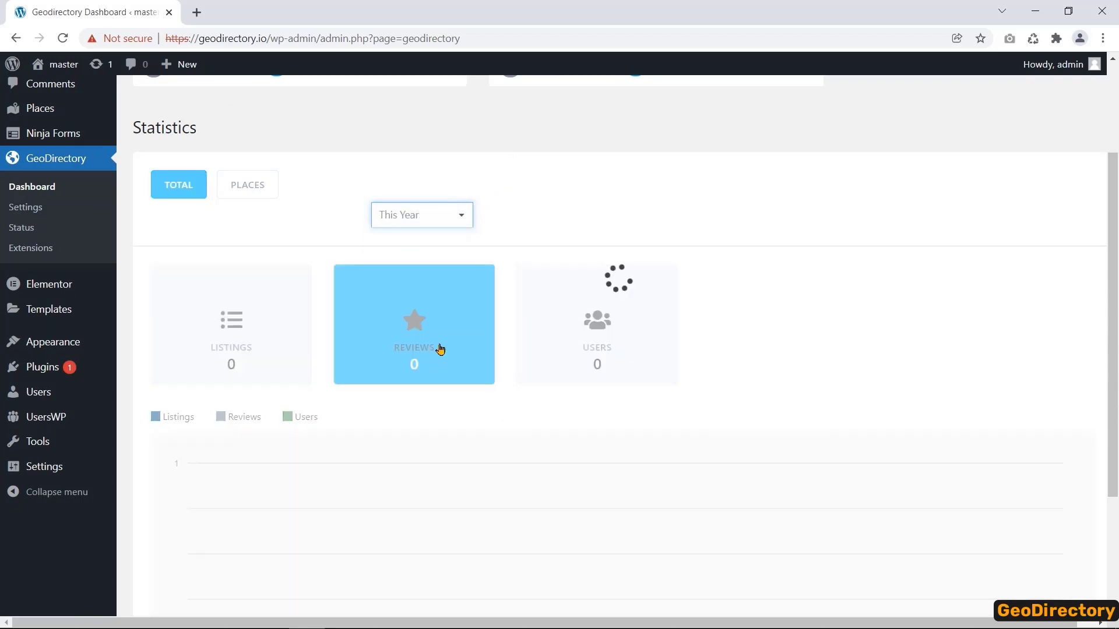
- Toggle the Users line off and back on the chart, then show Places-only statistics
scroll(502, 320, "down", 3)
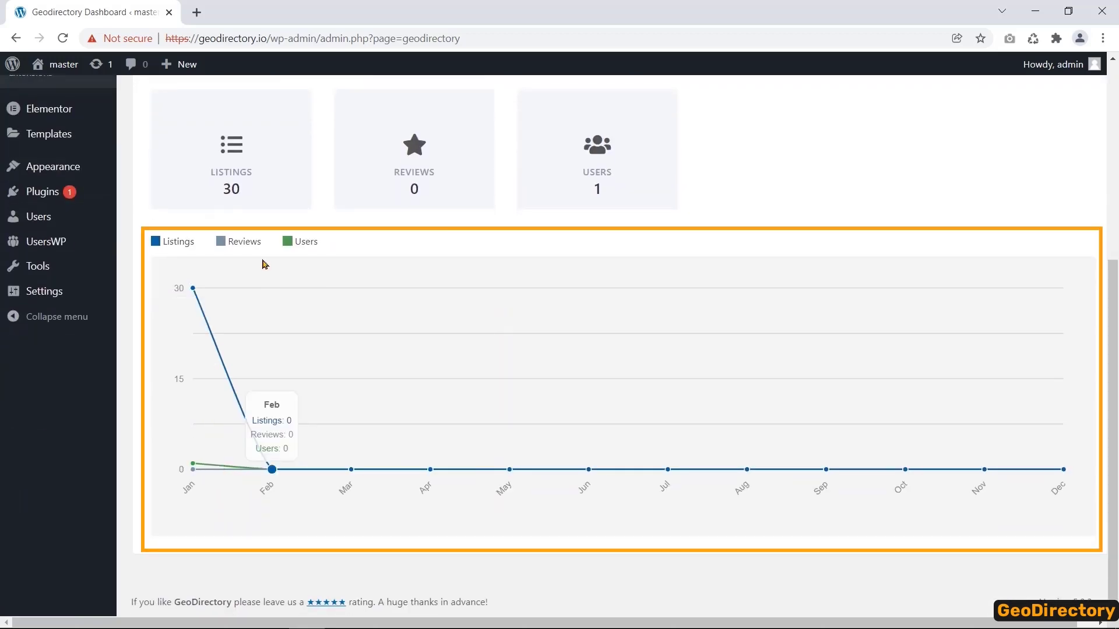
left_click(295, 241)
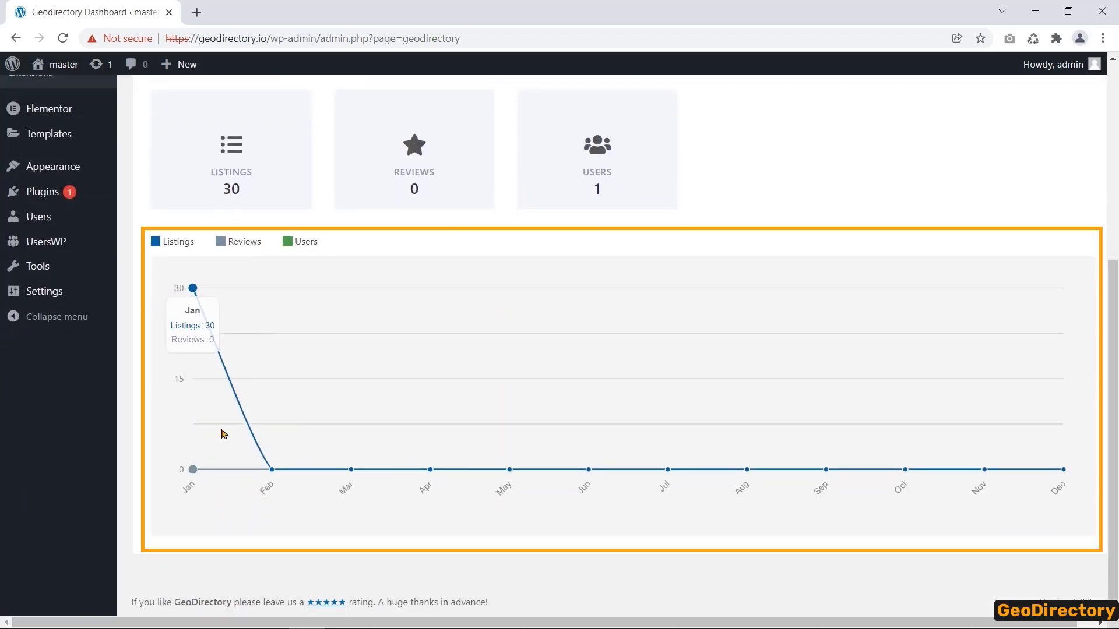
left_click(291, 242)
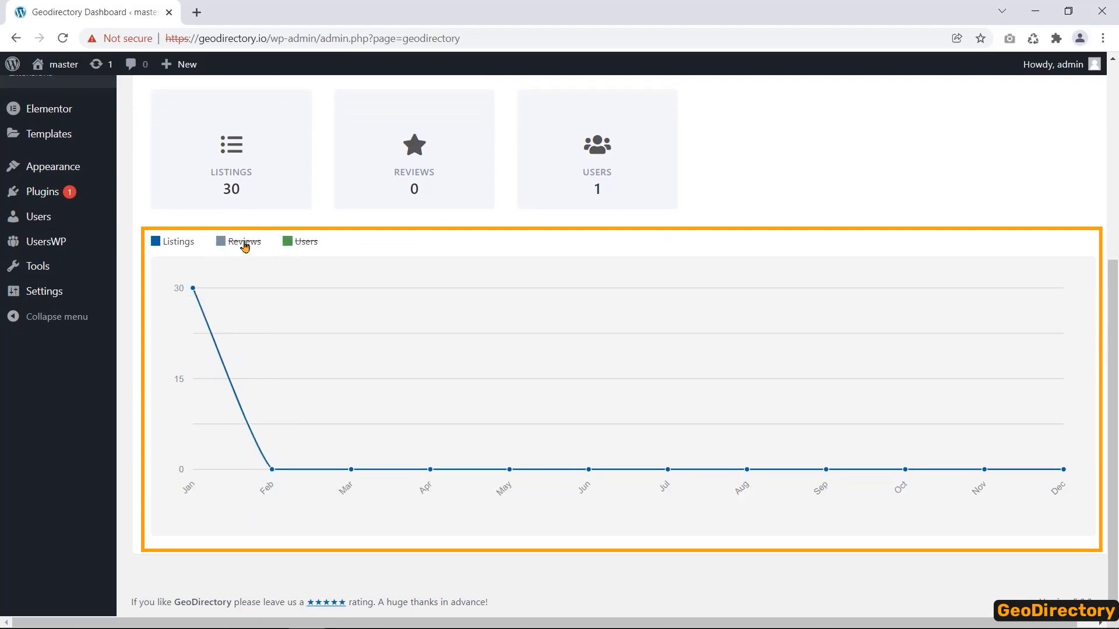
left_click(291, 241)
scroll(342, 291, "up", 5)
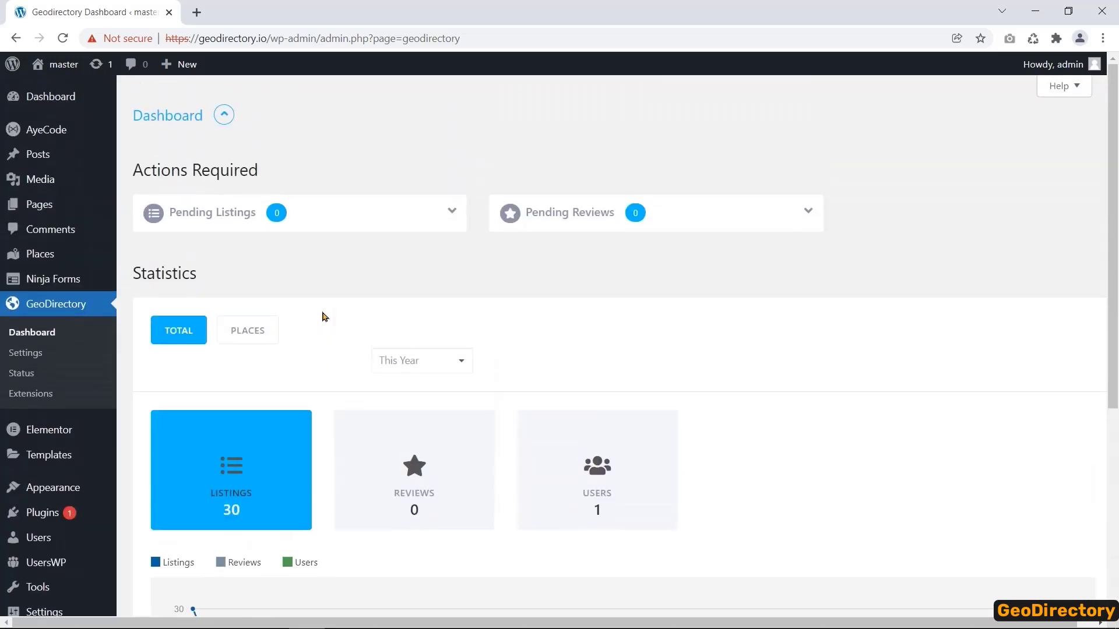
left_click(259, 340)
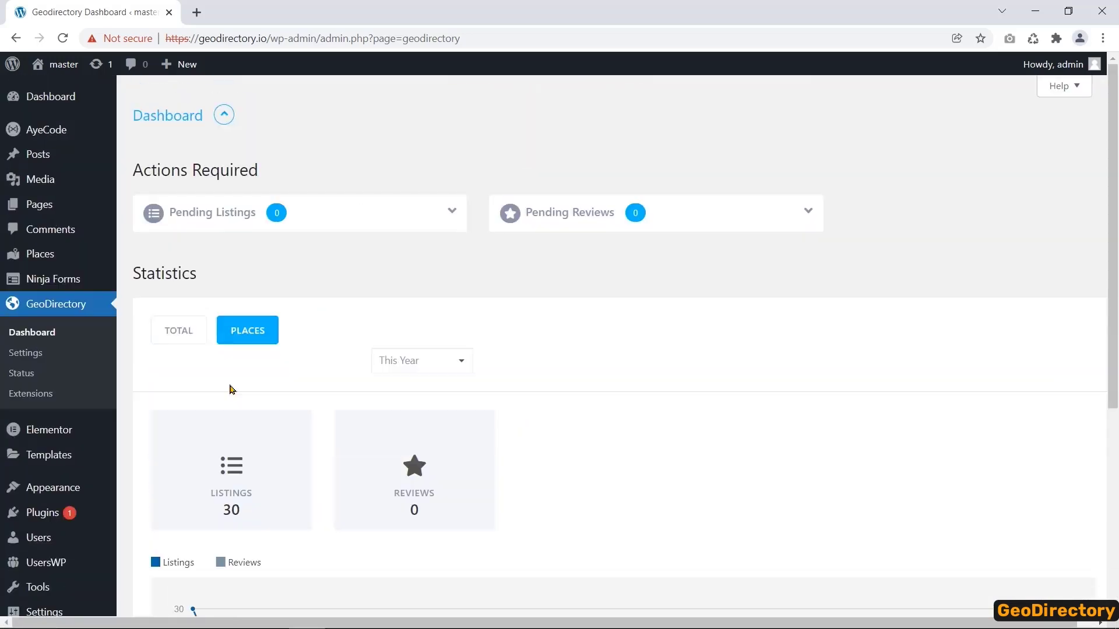
- Open GeoDirectory Extensions and browse down the list of Addons
left_click(25, 397)
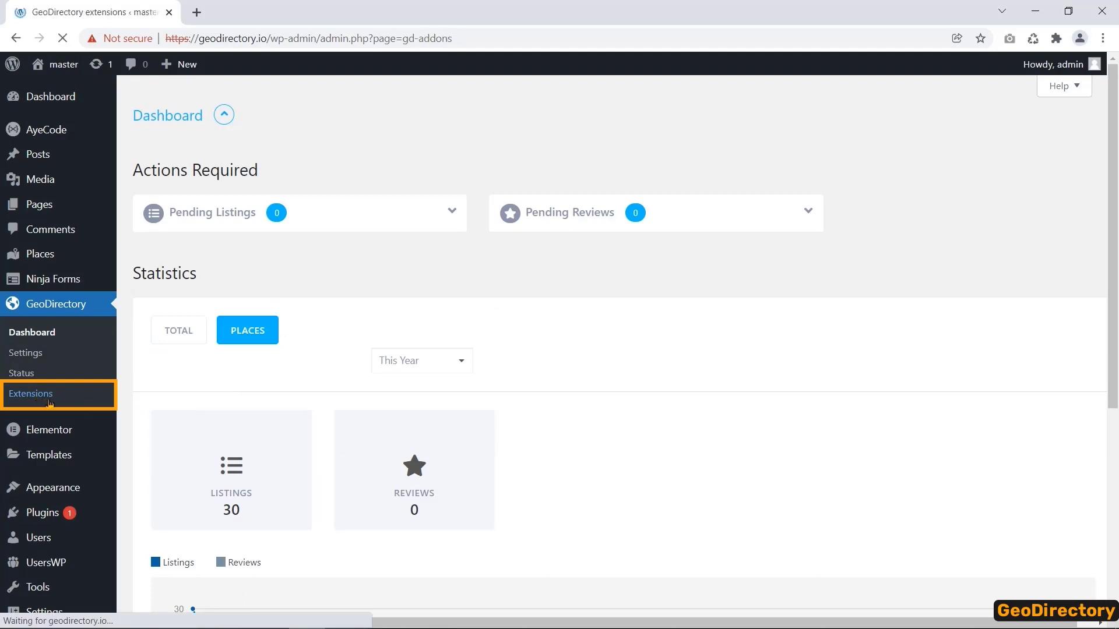
scroll(458, 278, "down", 1)
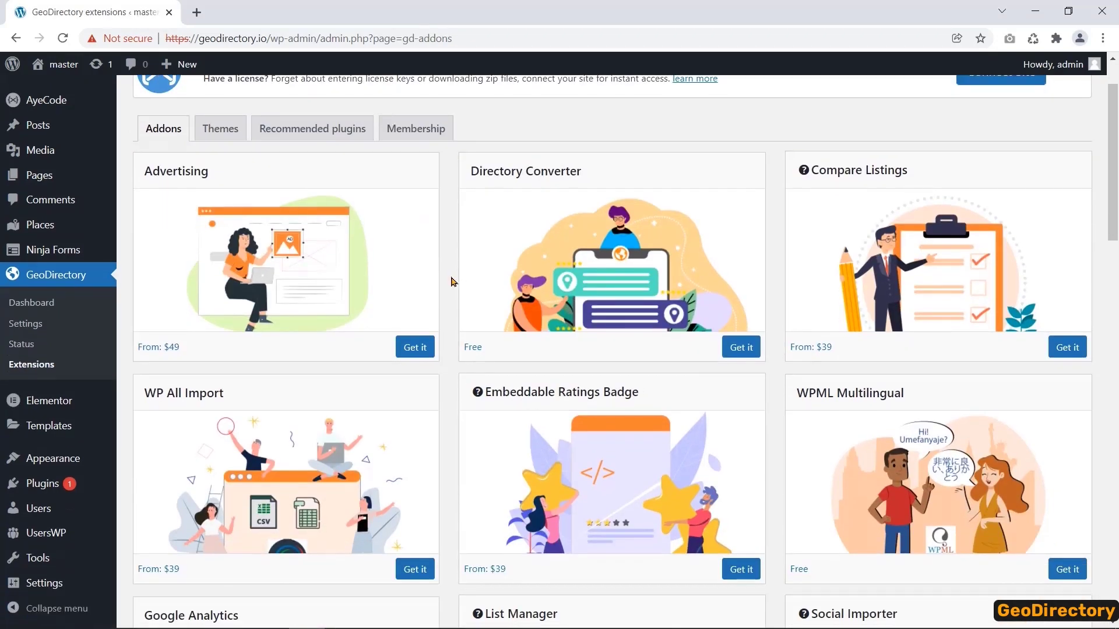
scroll(454, 282, "down", 6)
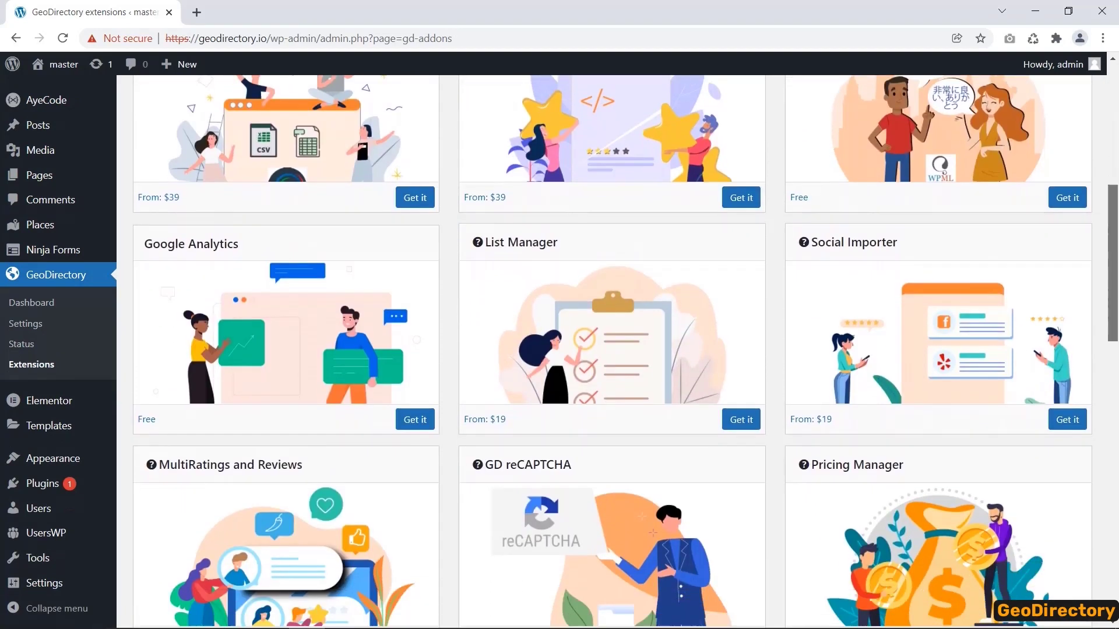
scroll(1117, 346, "down", 4)
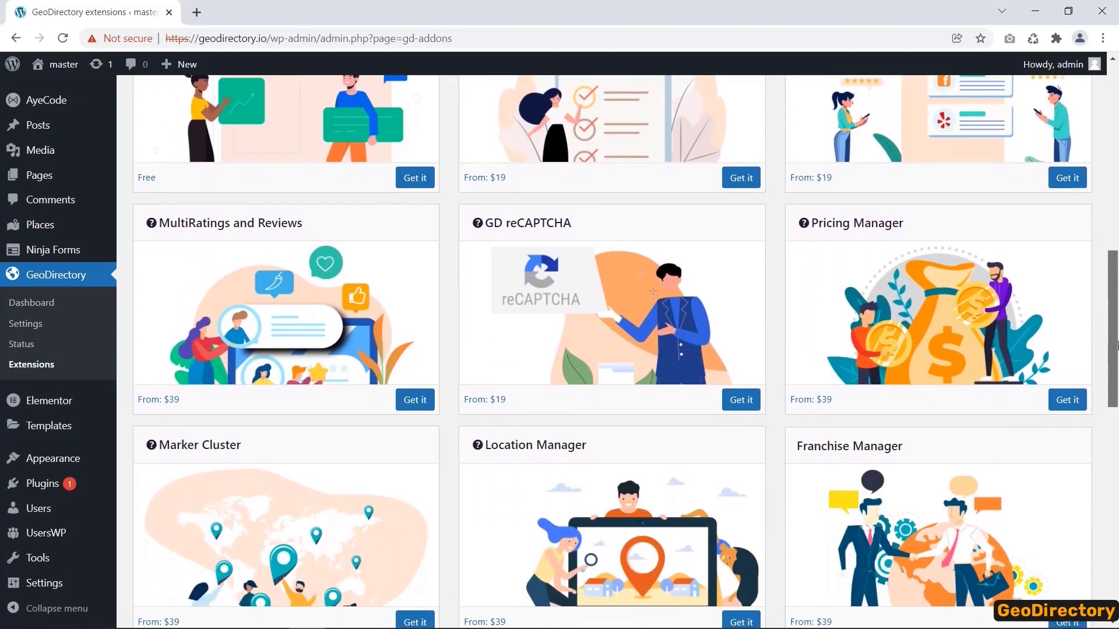
scroll(1117, 345, "down", 9)
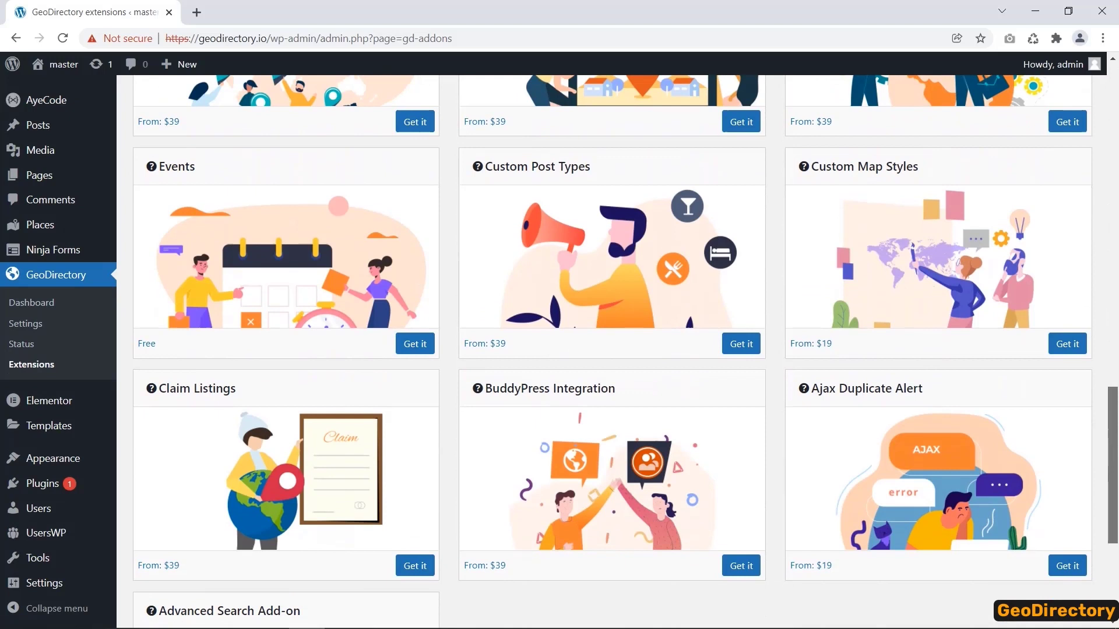
scroll(1117, 345, "down", 4)
left_click_drag(1113, 542, 1085, 196)
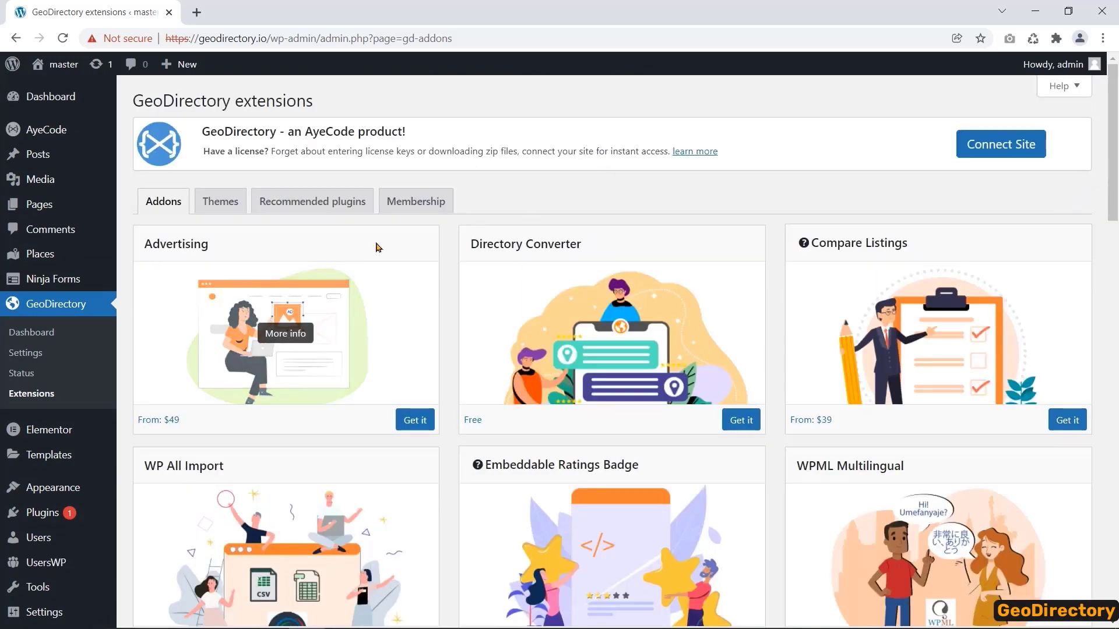
- Show the Themes list, highlighting Supreme Directory and Directory Starter
left_click(213, 209)
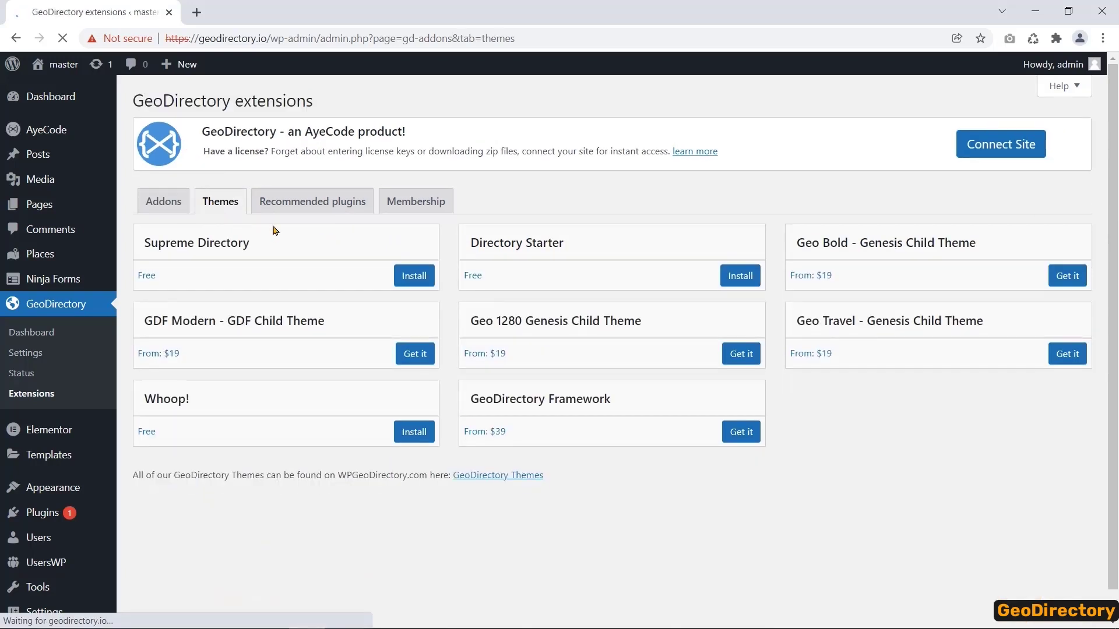
scroll(289, 257, "down", 3)
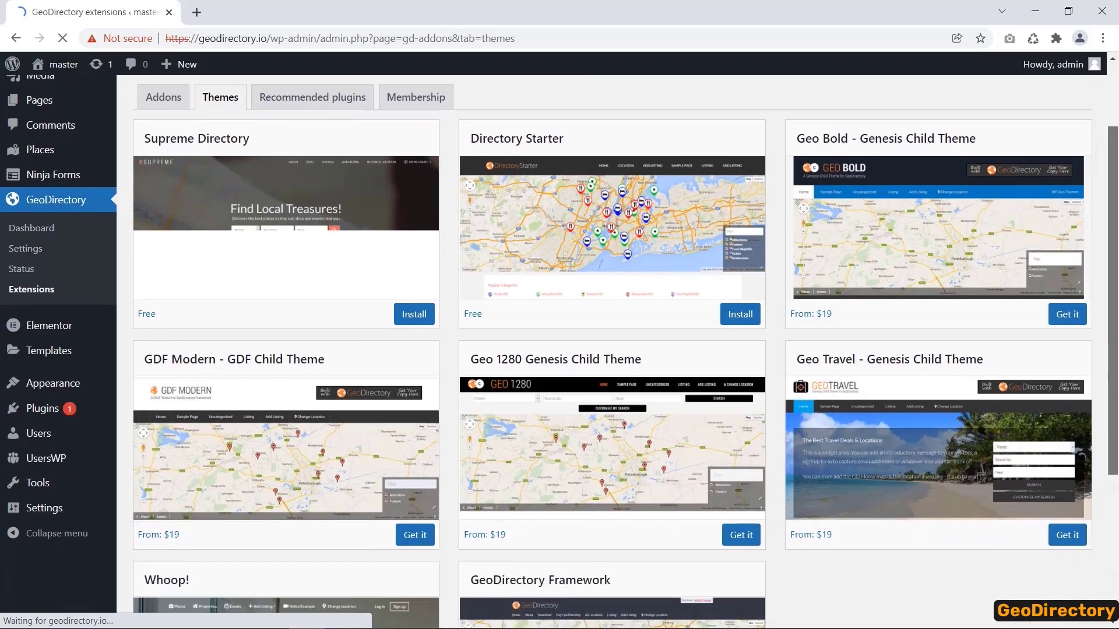
scroll(264, 234, "down", 3)
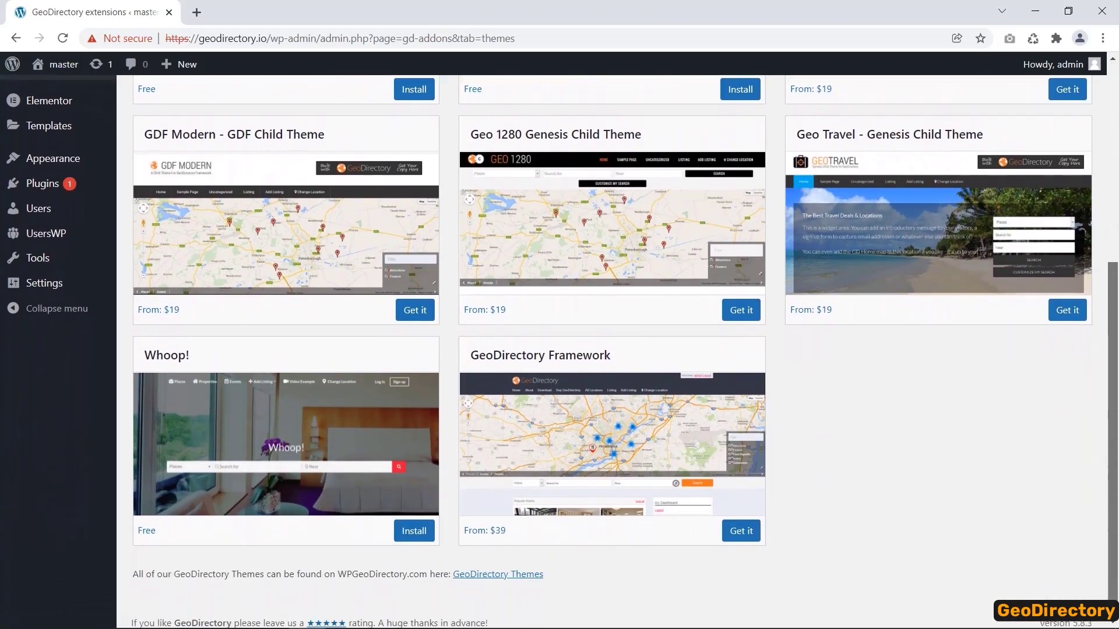
scroll(264, 222, "up", 5)
left_click_drag(145, 159, 229, 152)
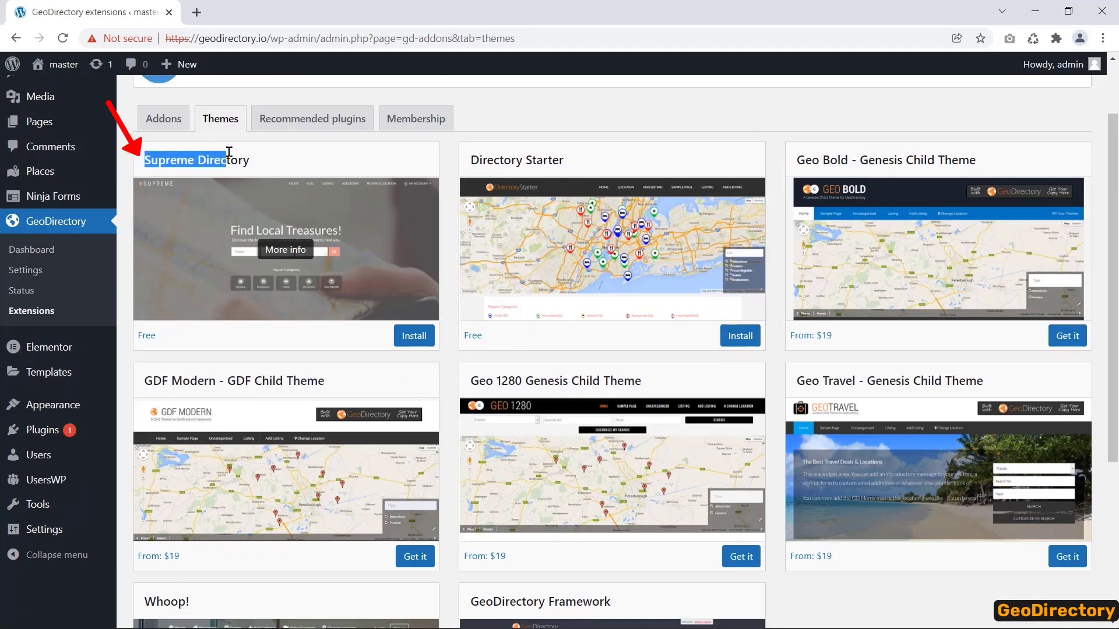
left_click_drag(470, 160, 567, 156)
left_click(969, 129)
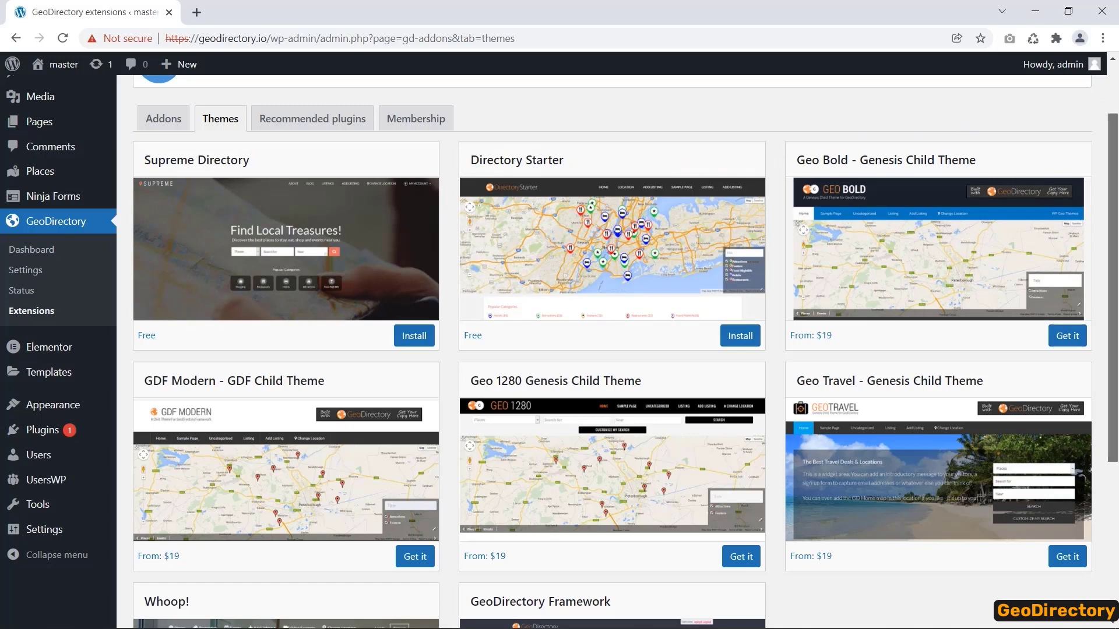
- Scroll the restaurants demo homepage past Featured Listings down to How it works
scroll(612, 350, "down", 4)
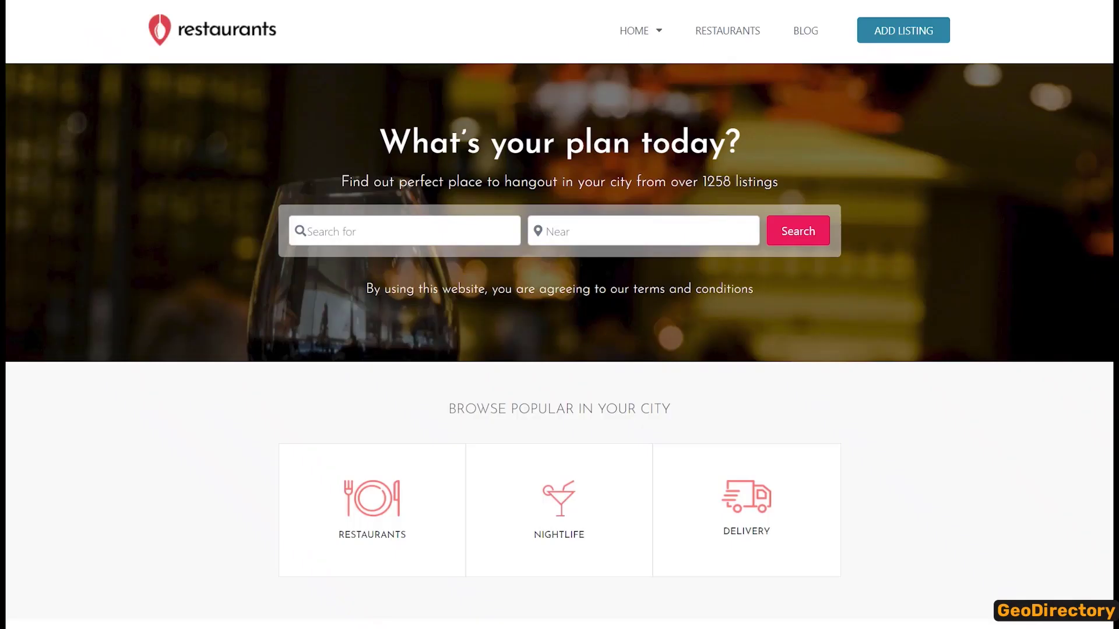
scroll(559, 315, "down", 7)
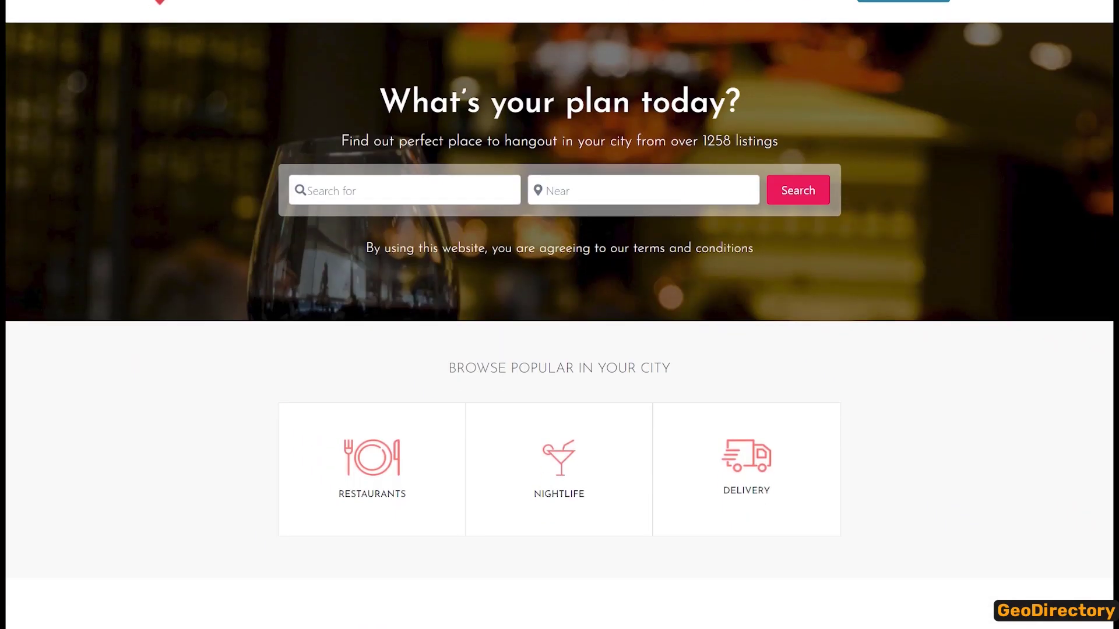
scroll(559, 315, "down", 9)
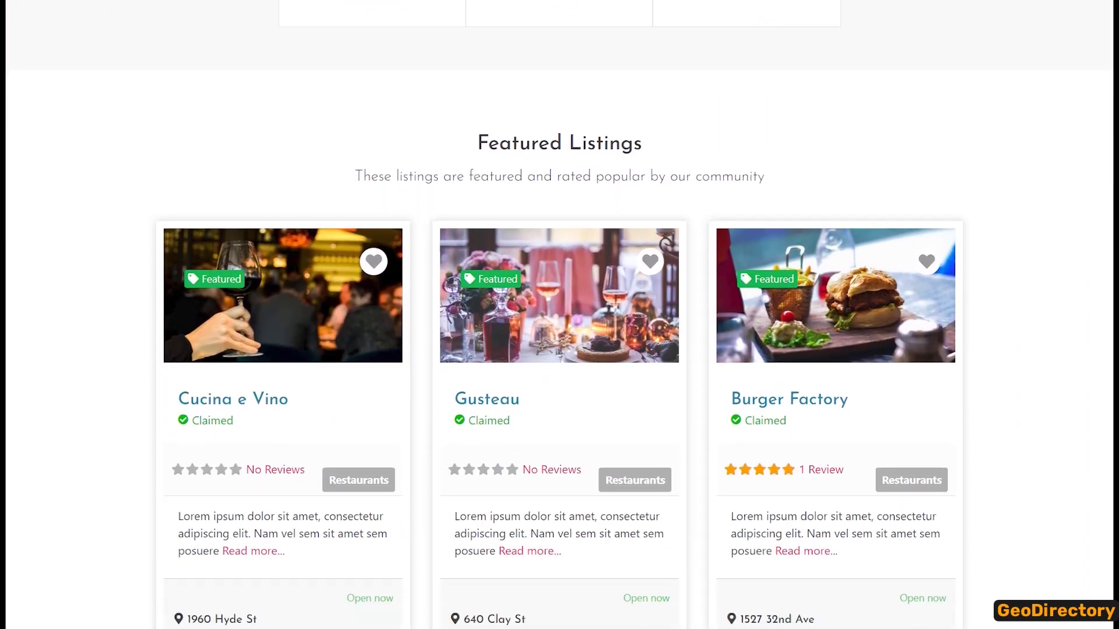
scroll(560, 314, "down", 3)
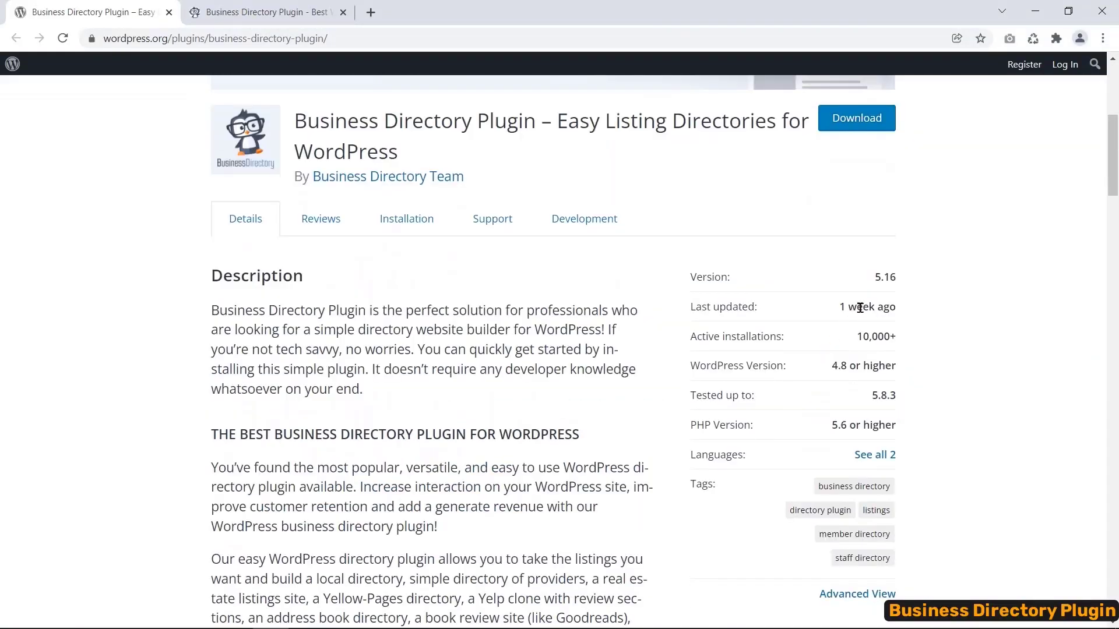
- Check the plugin's '1 week ago' last-updated value, visit its website, then return and scroll to See demo
double_click(860, 308)
left_click(860, 307)
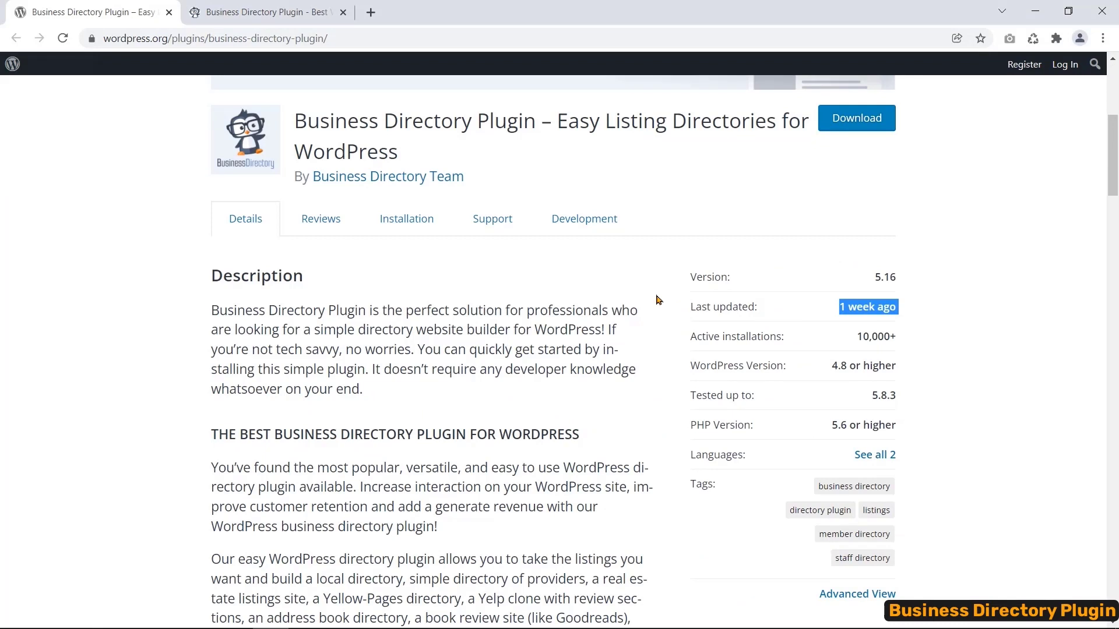
left_click(274, 12)
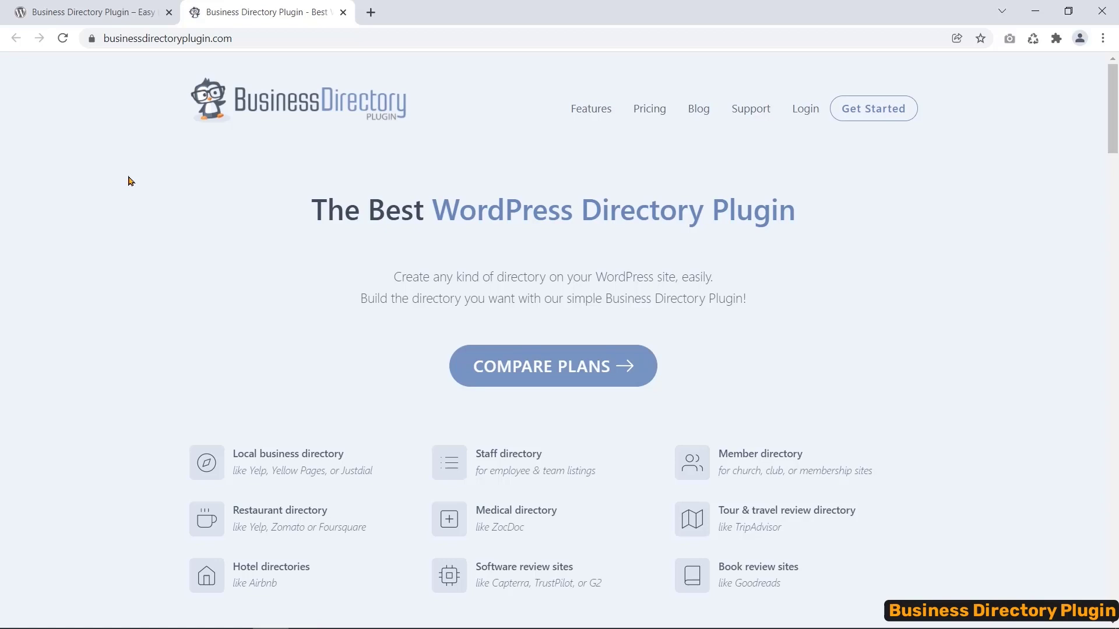
left_click(115, 10)
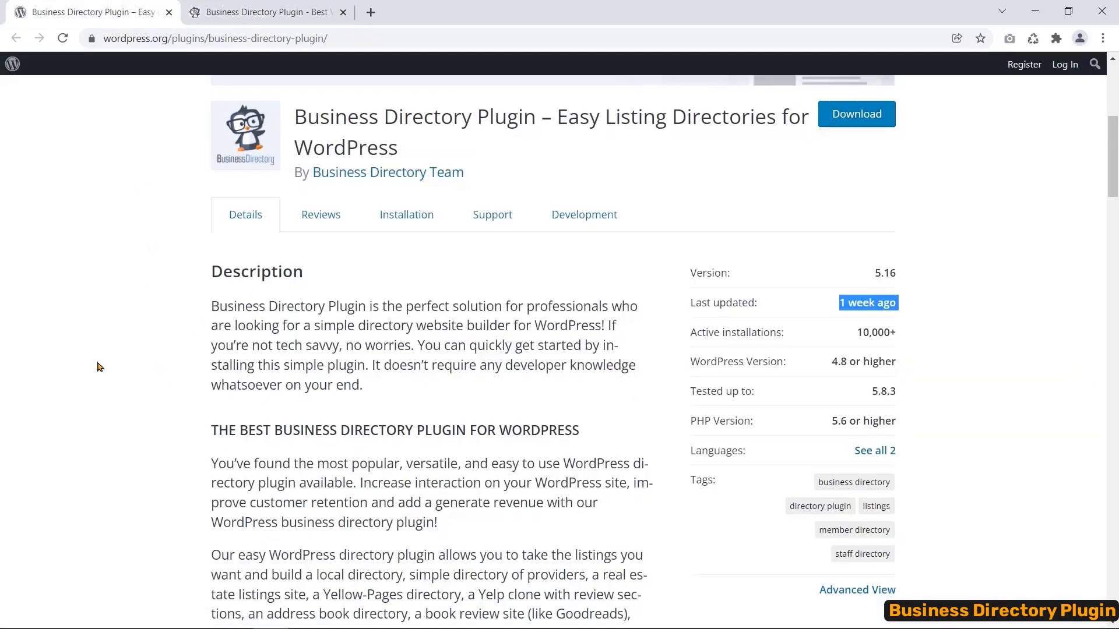
scroll(100, 367, "down", 5)
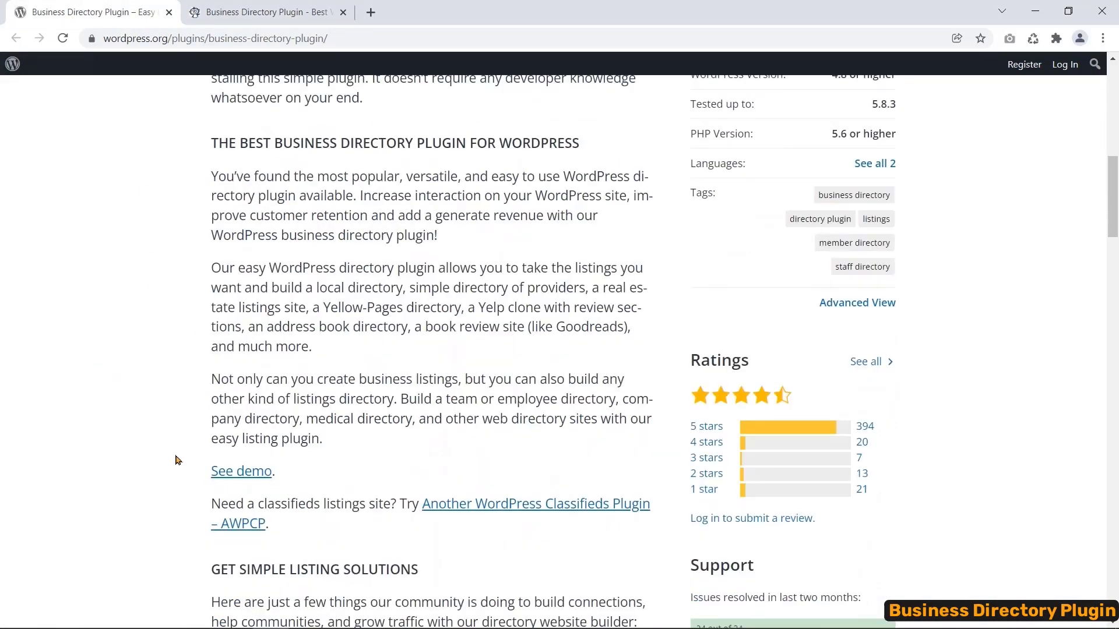
- Open the live demo and browse its category icons, map and listings like Apple Inc, Kroger and Microsoft
left_click(238, 478)
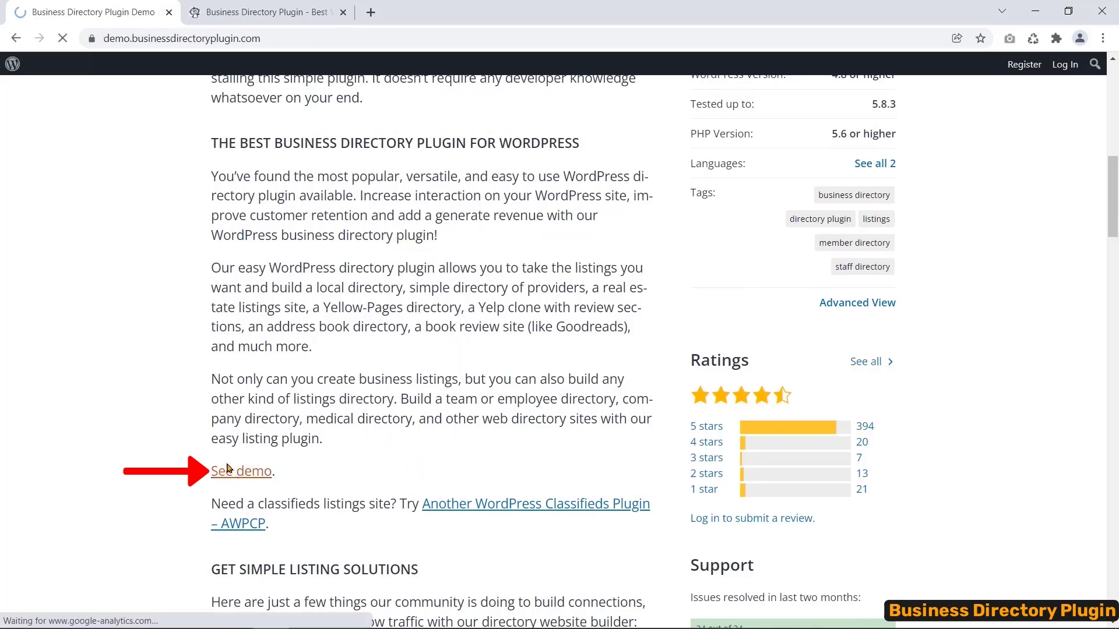
scroll(125, 342, "down", 4)
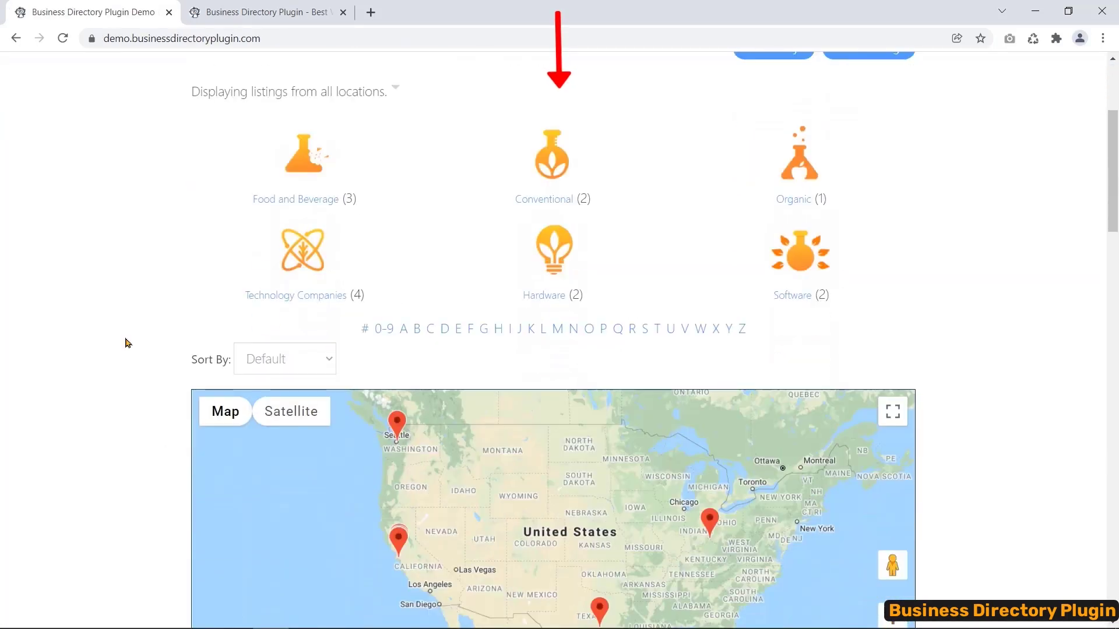
scroll(126, 344, "down", 10)
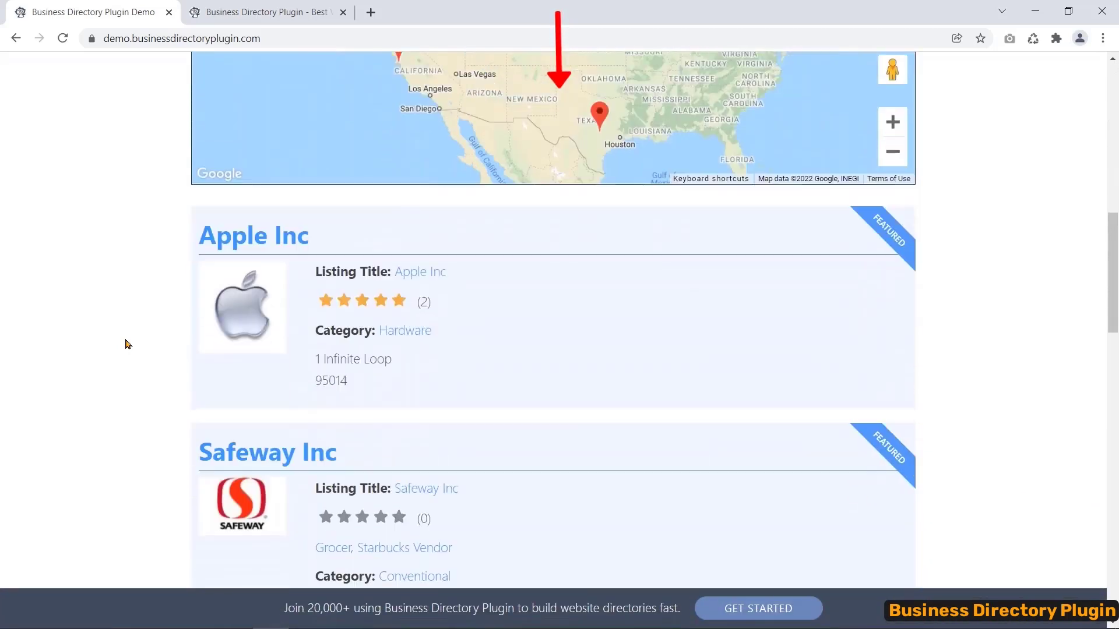
scroll(126, 344, "down", 3)
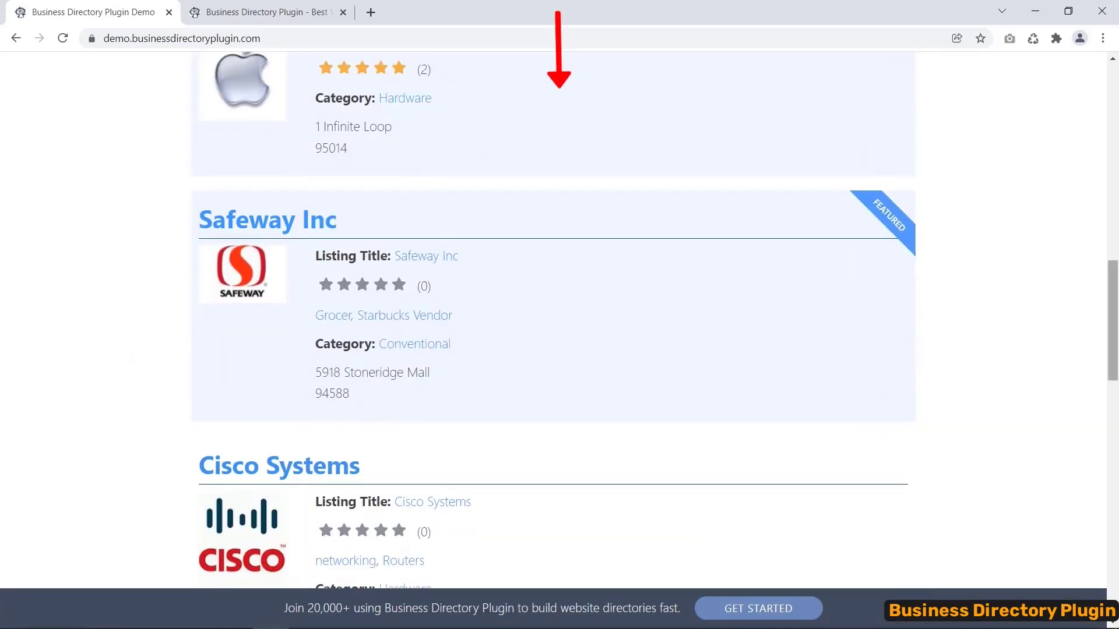
scroll(1113, 323, "down", 1)
scroll(560, 320, "down", 12)
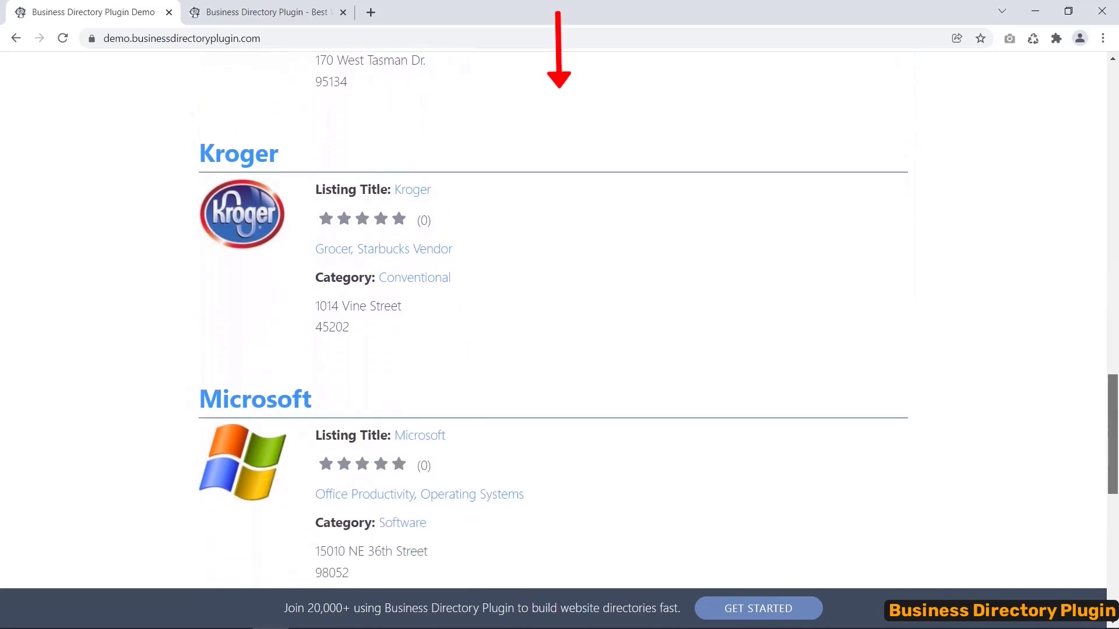
scroll(559, 321, "down", 5)
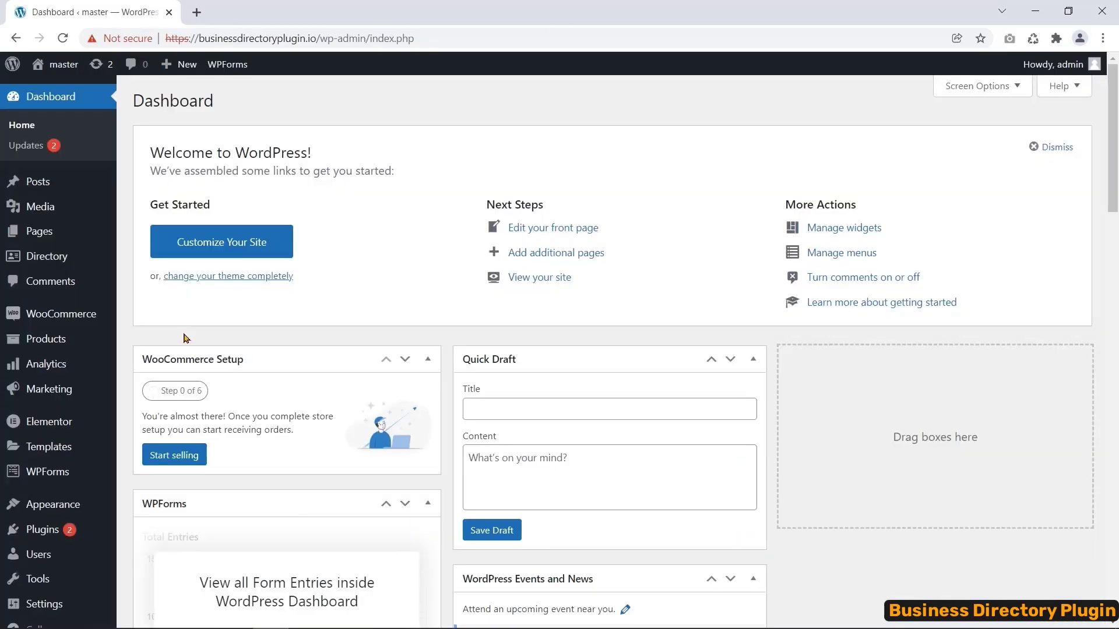
- Open Directory Listings from the admin sidebar's Directory menu
mouse_move(30, 260)
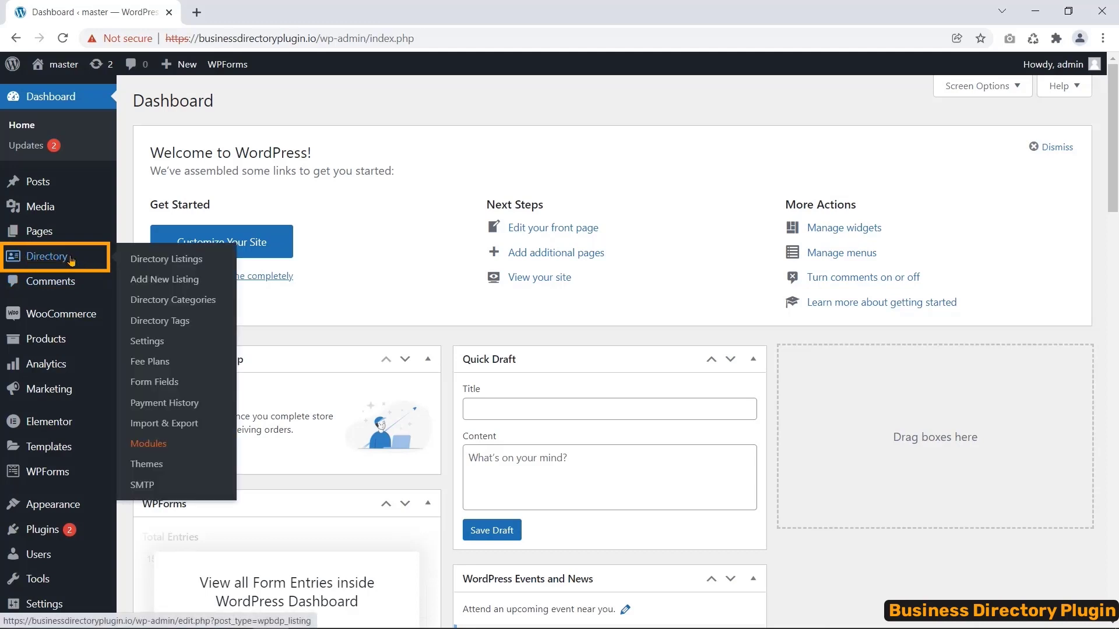
left_click(65, 260)
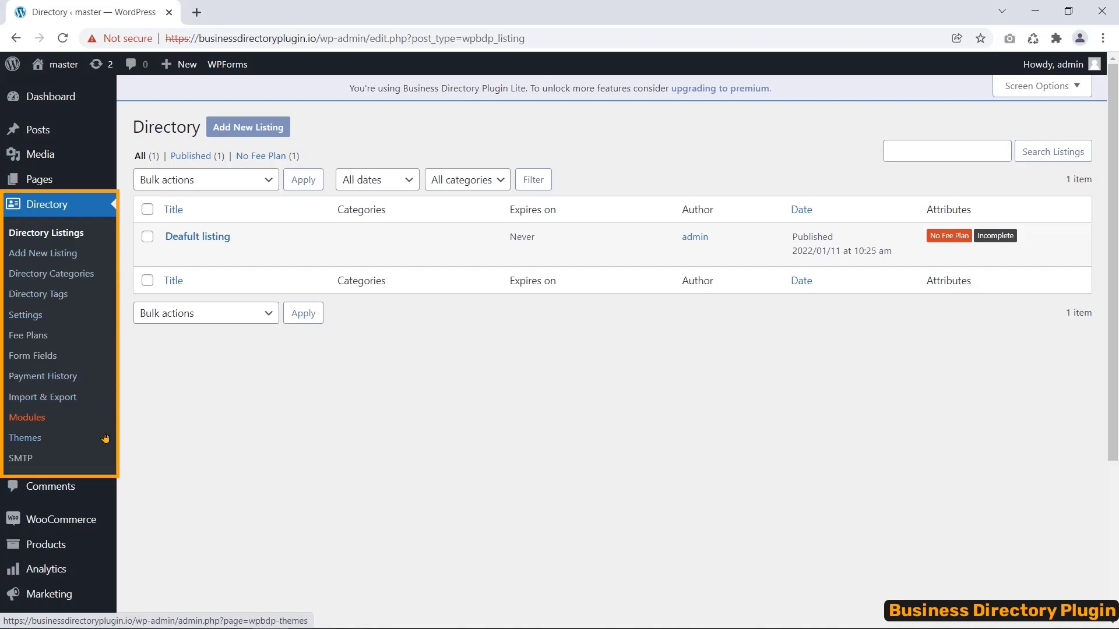
- Open the Business Directory Form Fields list and scroll through its fields
left_click(53, 361)
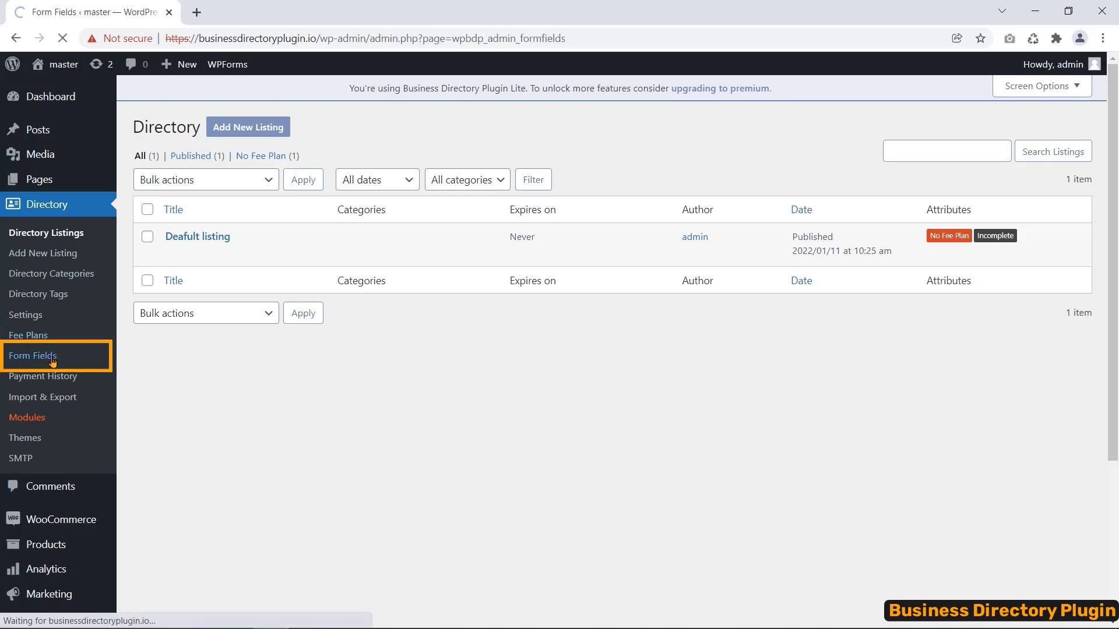
scroll(124, 350, "down", 1)
scroll(125, 350, "down", 6)
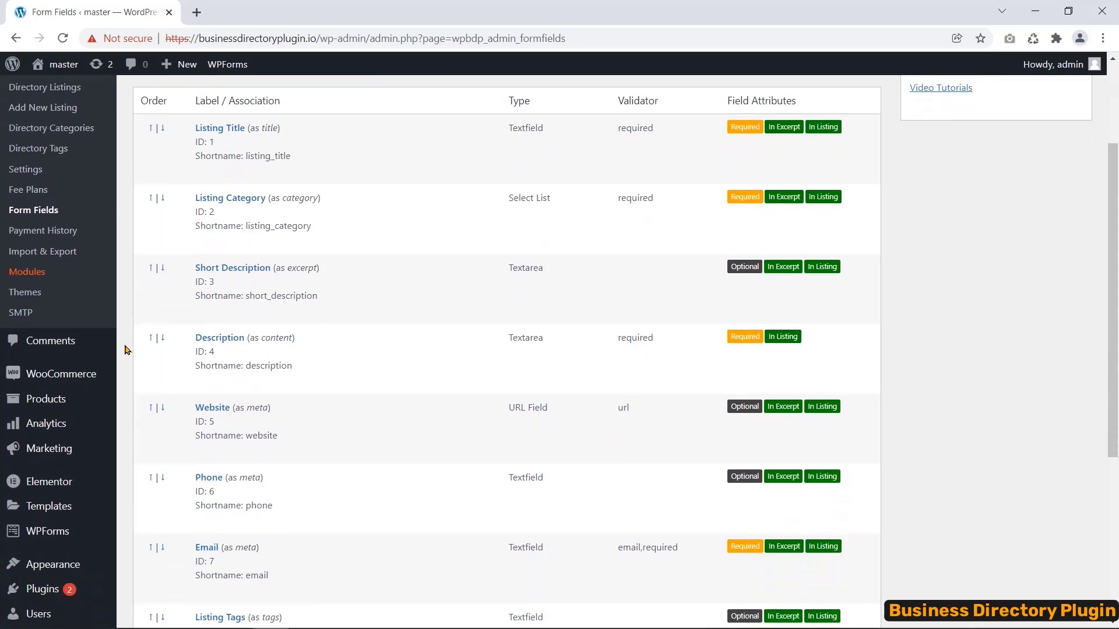
scroll(125, 350, "up", 7)
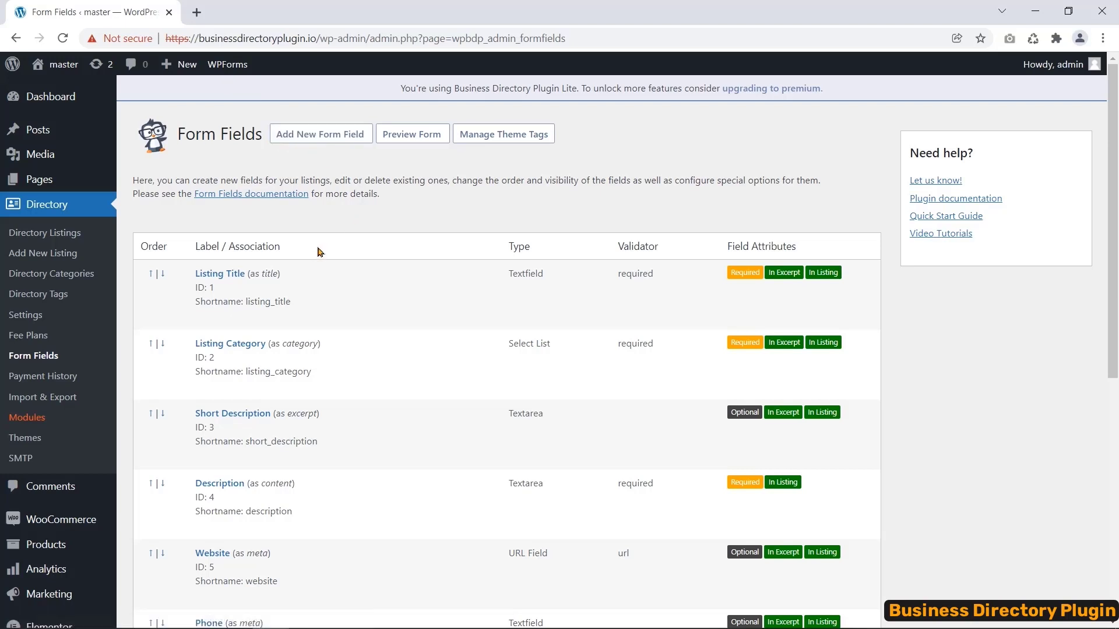
- Look over the Add New Form Field form, then return to the Form Fields list
mouse_move(196, 324)
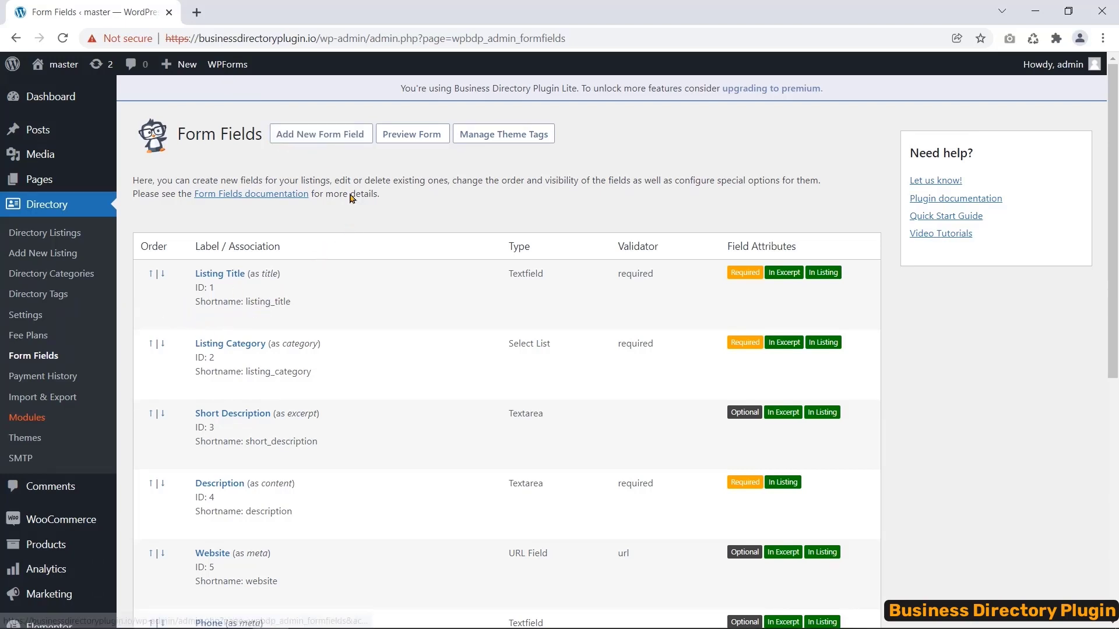
left_click(310, 146)
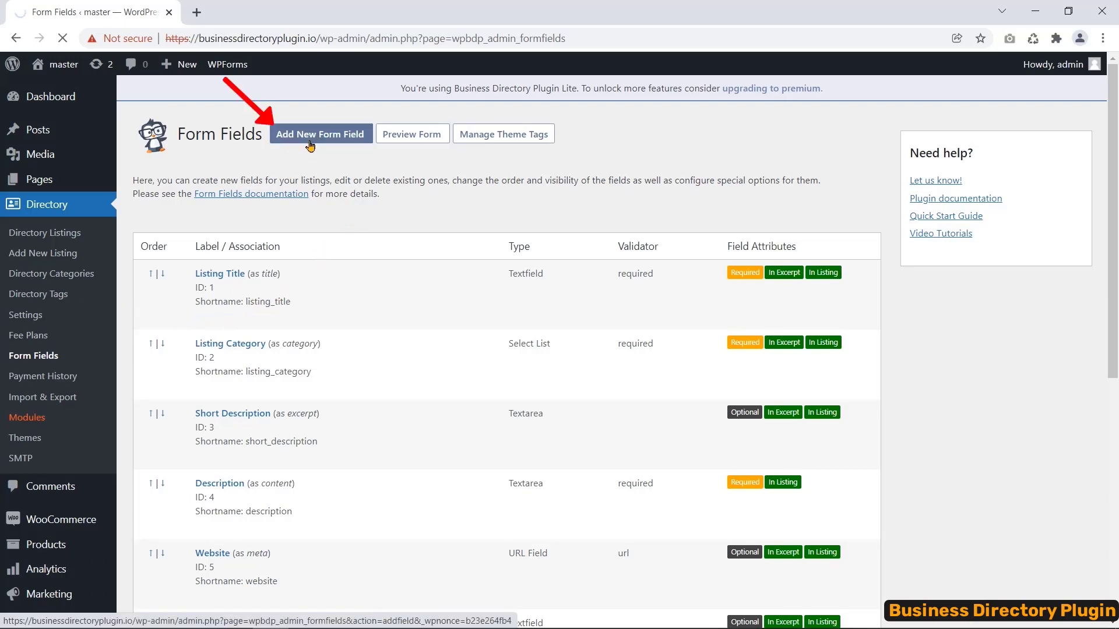
scroll(277, 249, "down", 8)
scroll(277, 249, "up", 8)
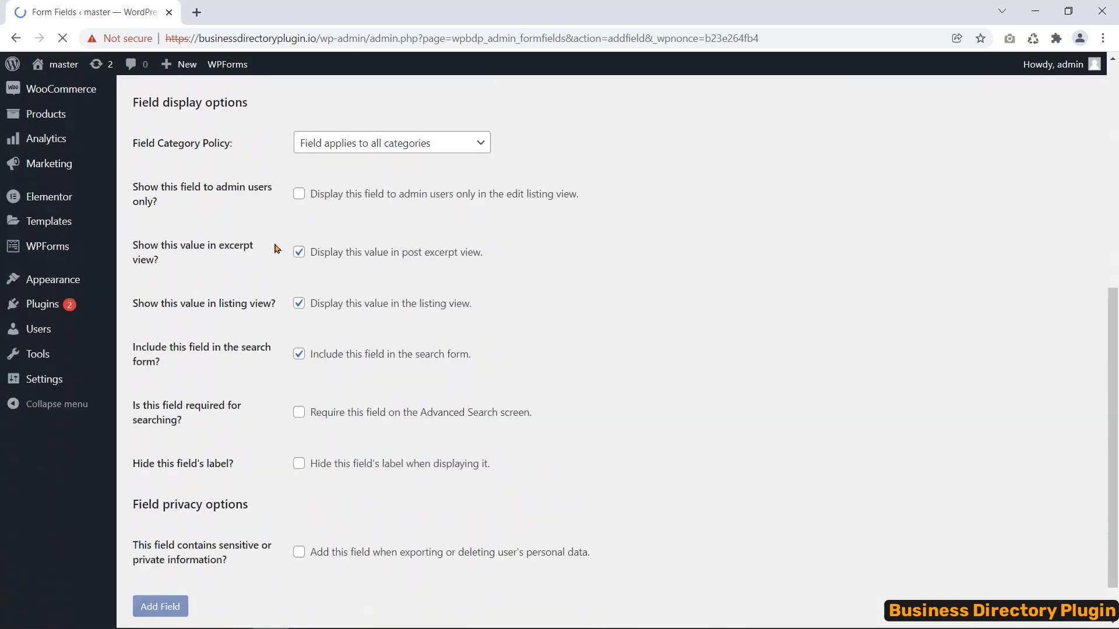
left_click(18, 40)
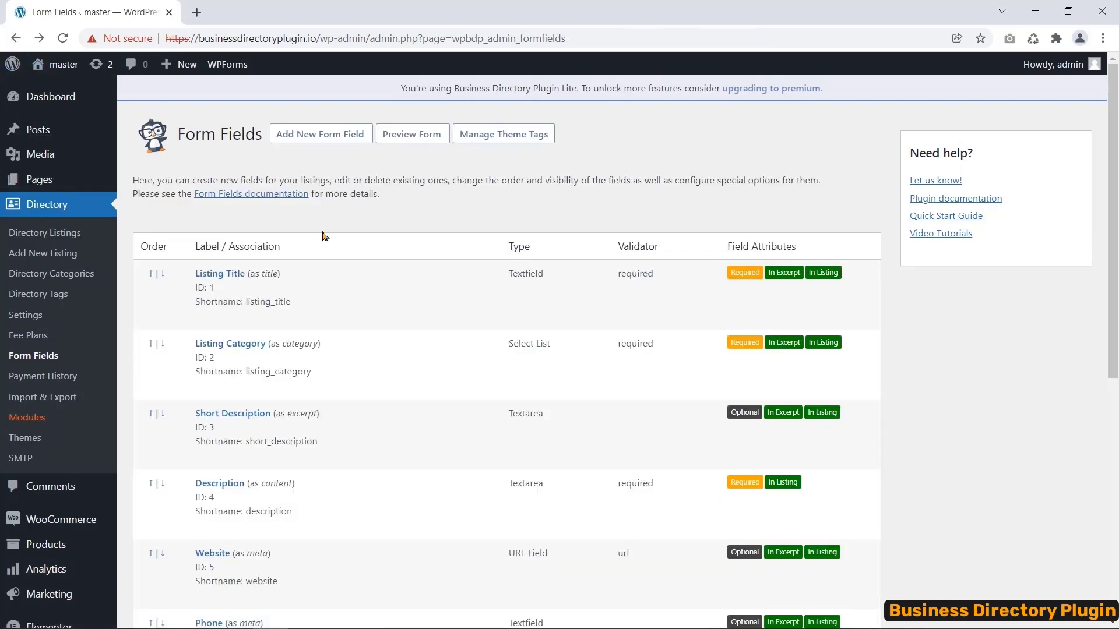
- Step through Directory Categories and Tags to Fee Plans, showing Default Fee and Free Listing
left_click(84, 280)
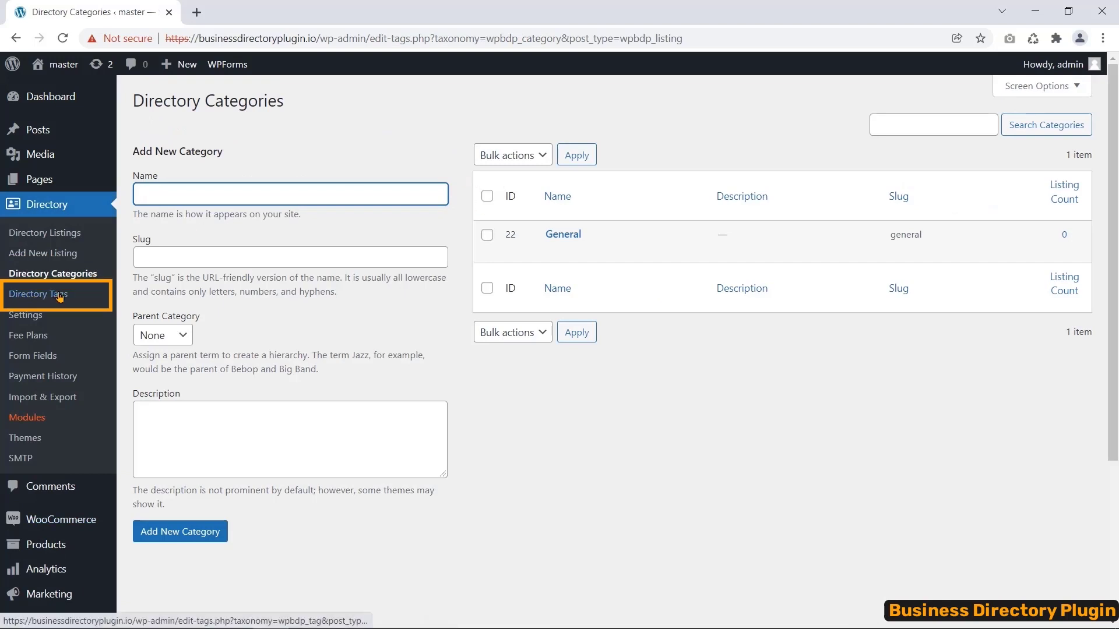
left_click(61, 296)
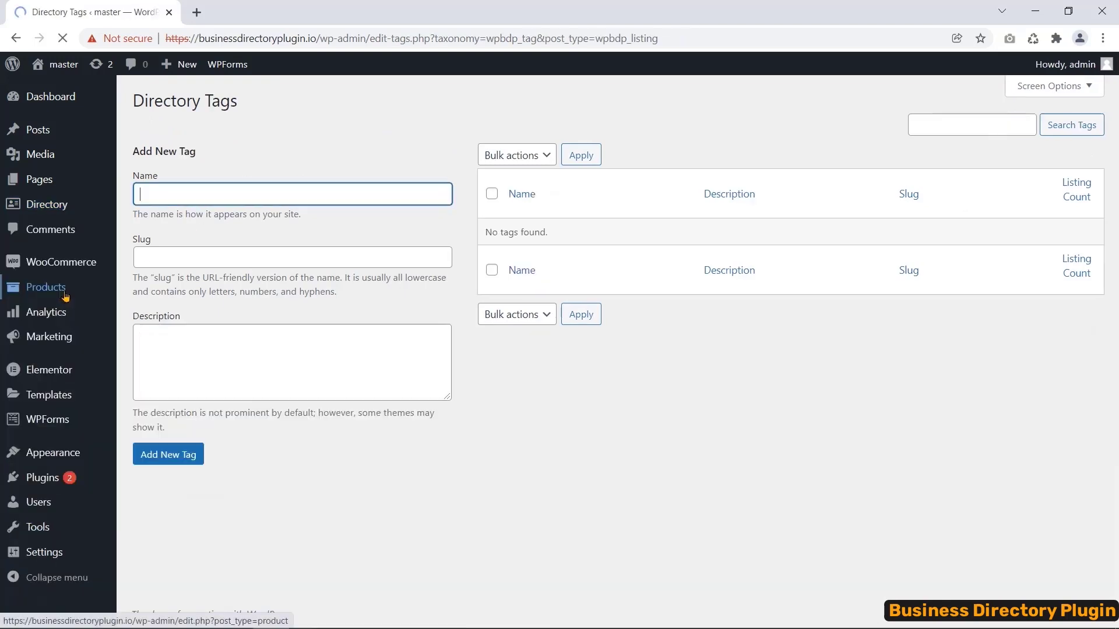
left_click(38, 337)
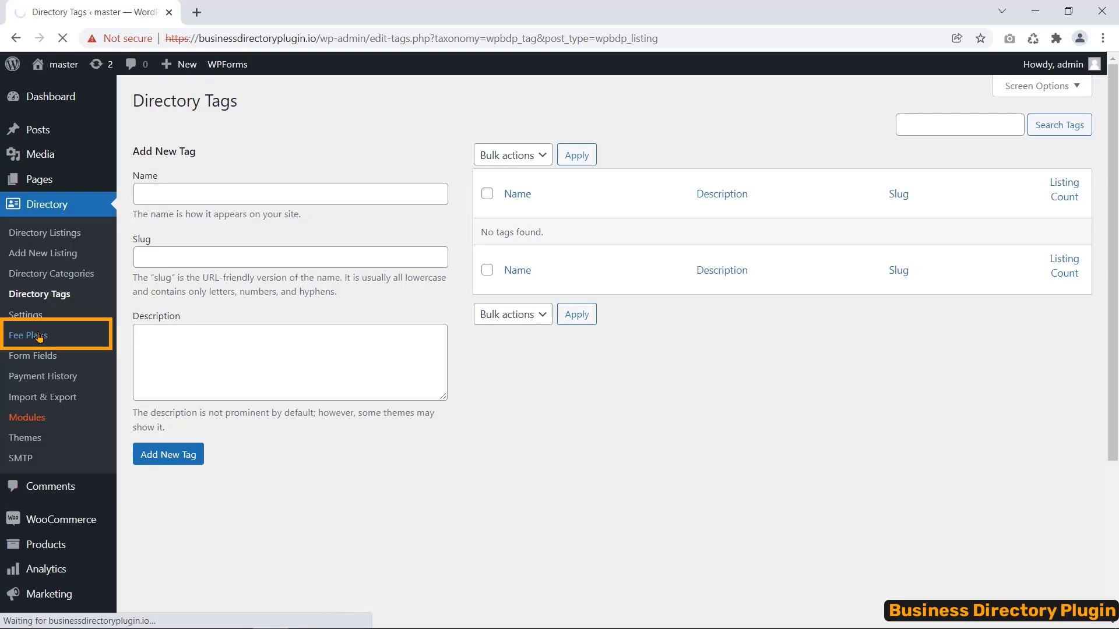
scroll(245, 357, "down", 2)
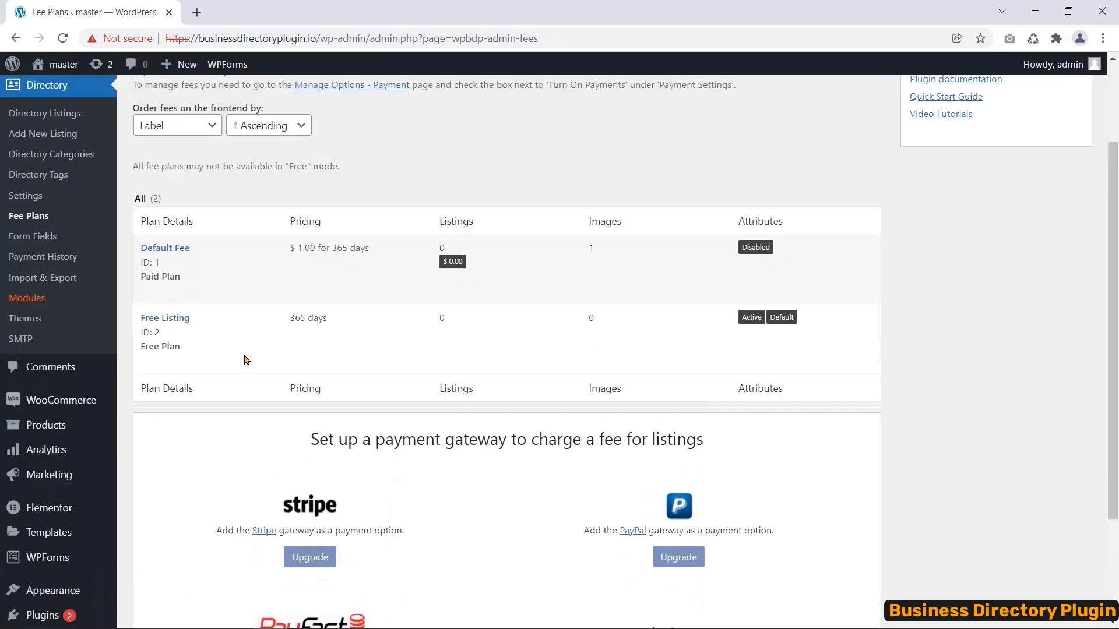
scroll(245, 360, "up", 3)
- Preview the Add New Listing Fee form, then return to the Fee Plans list
left_click(273, 146)
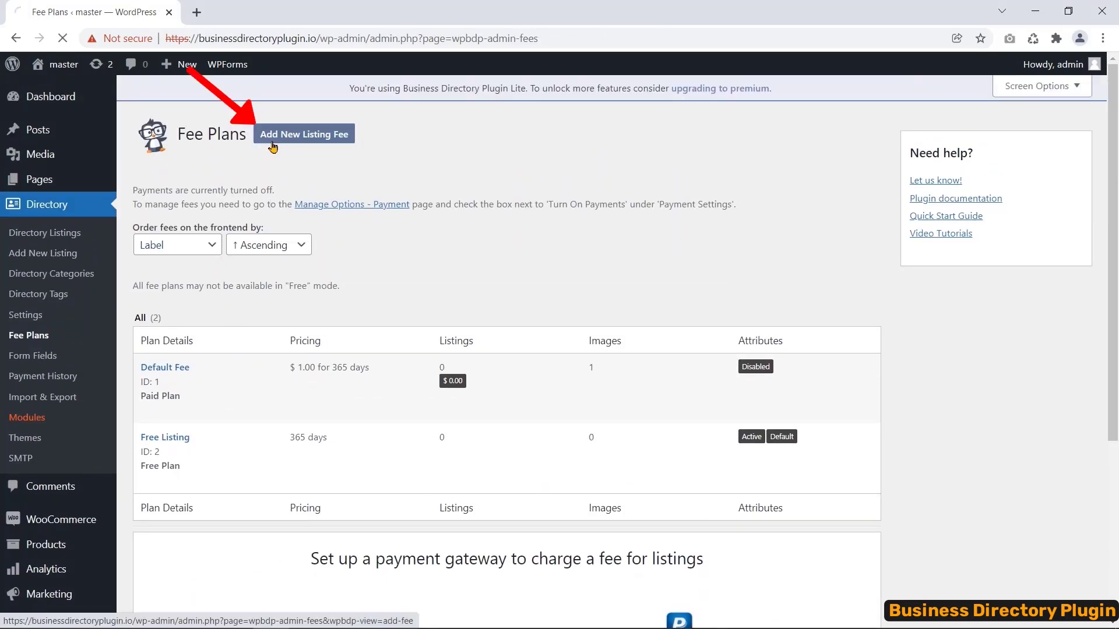
scroll(265, 329, "down", 3)
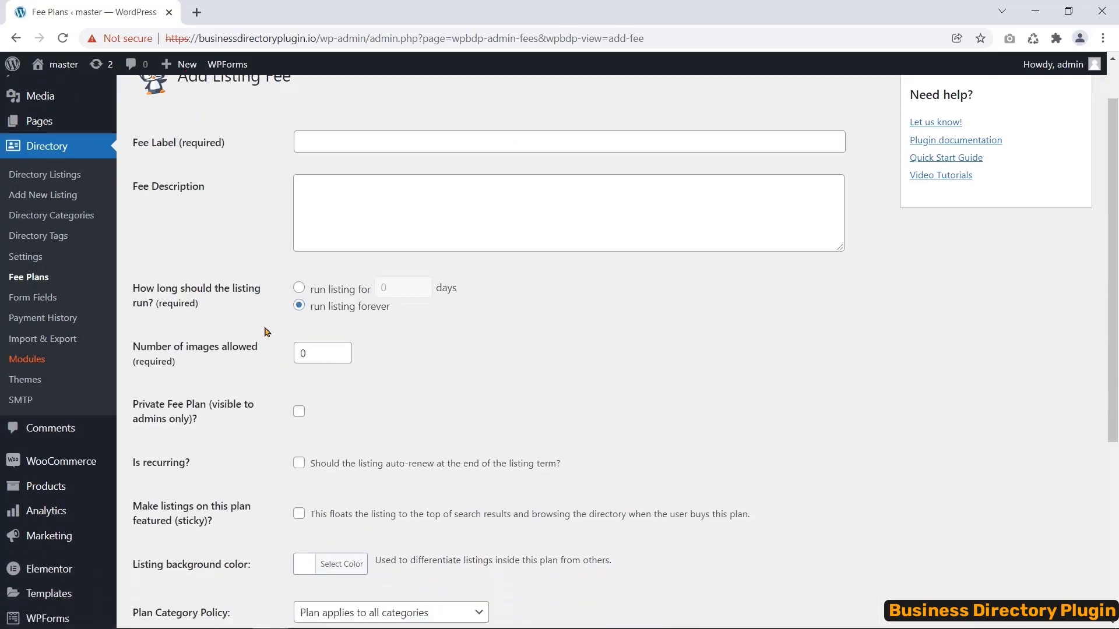
scroll(266, 331, "down", 3)
scroll(267, 331, "up", 6)
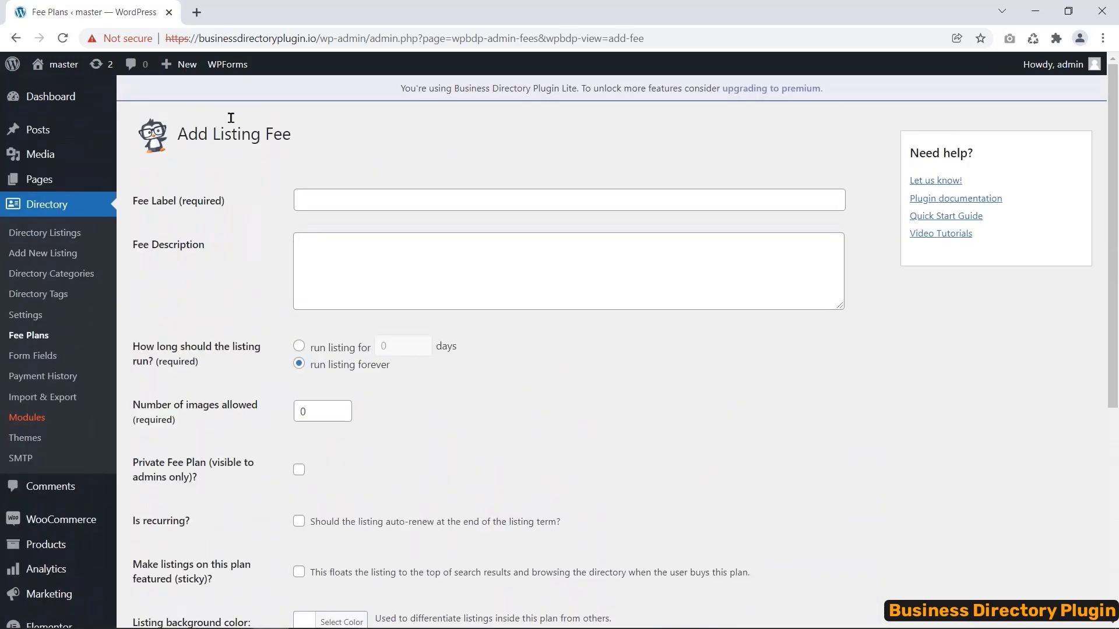
left_click(16, 40)
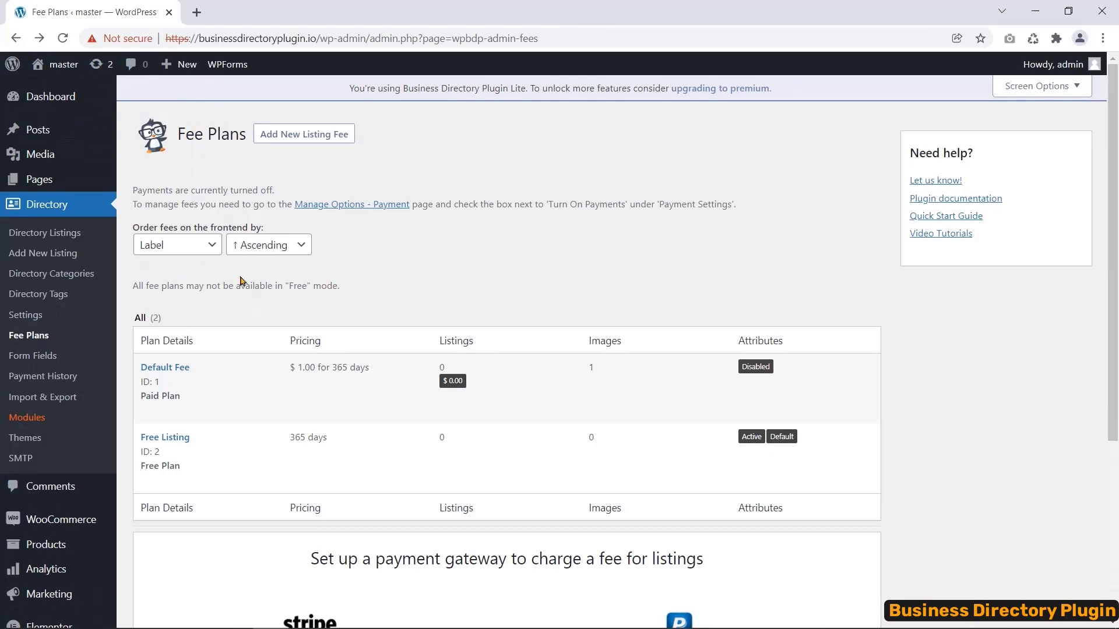
- Scroll down Fee Plans to review the payment gateway options
scroll(216, 342, "down", 3)
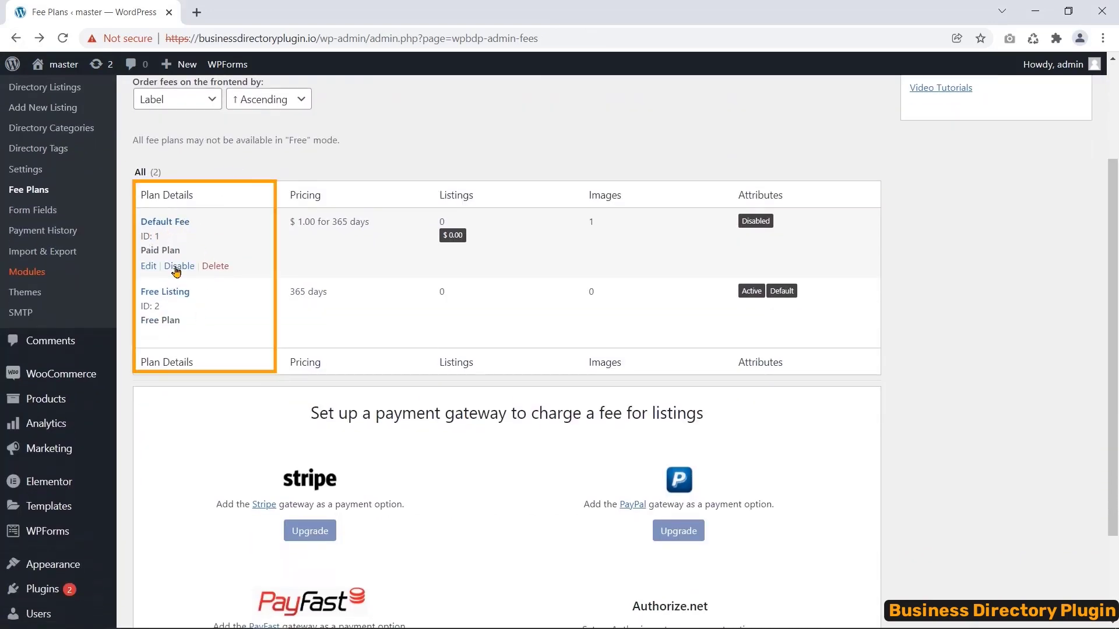
scroll(216, 318, "down", 2)
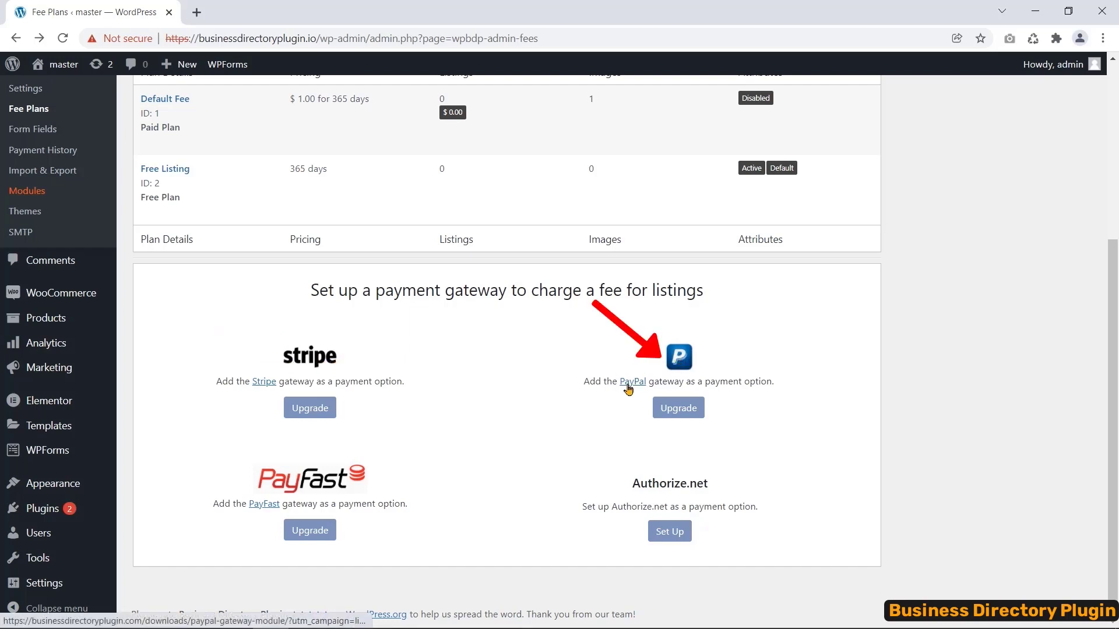
left_click_drag(634, 475, 715, 479)
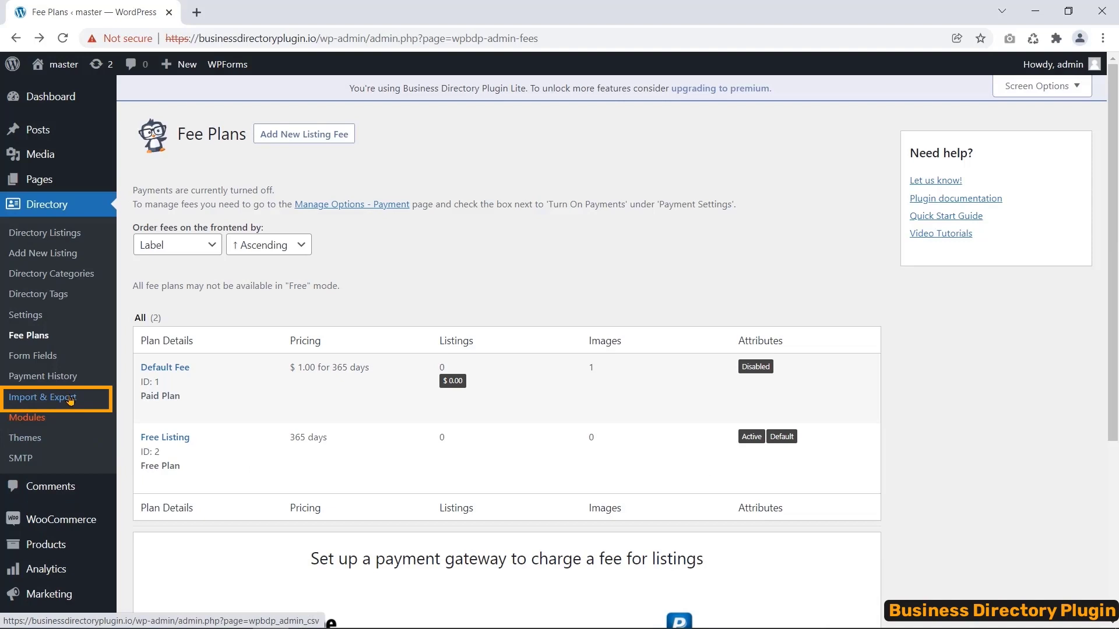
- On Import & Export, view the example CSV import file and return to the import form
left_click(69, 399)
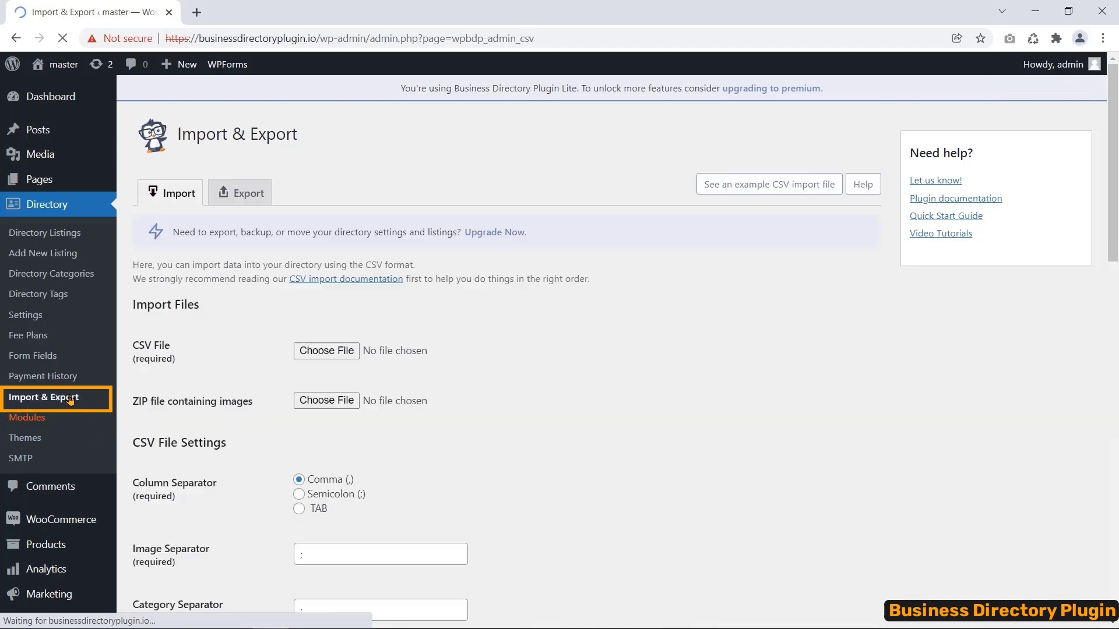
left_click(187, 201)
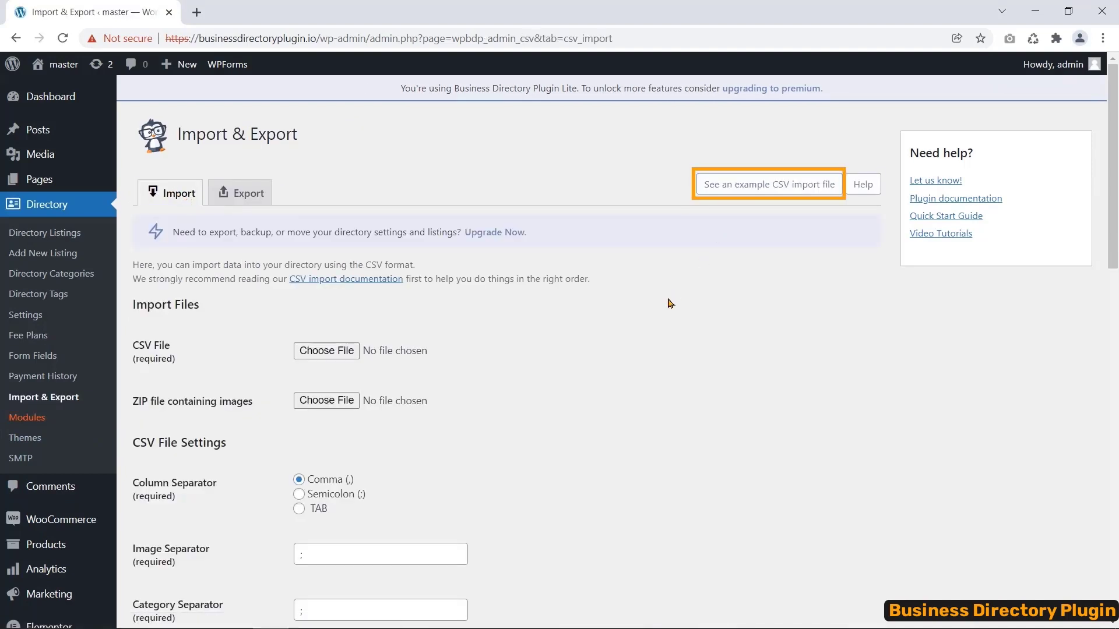
left_click(726, 197)
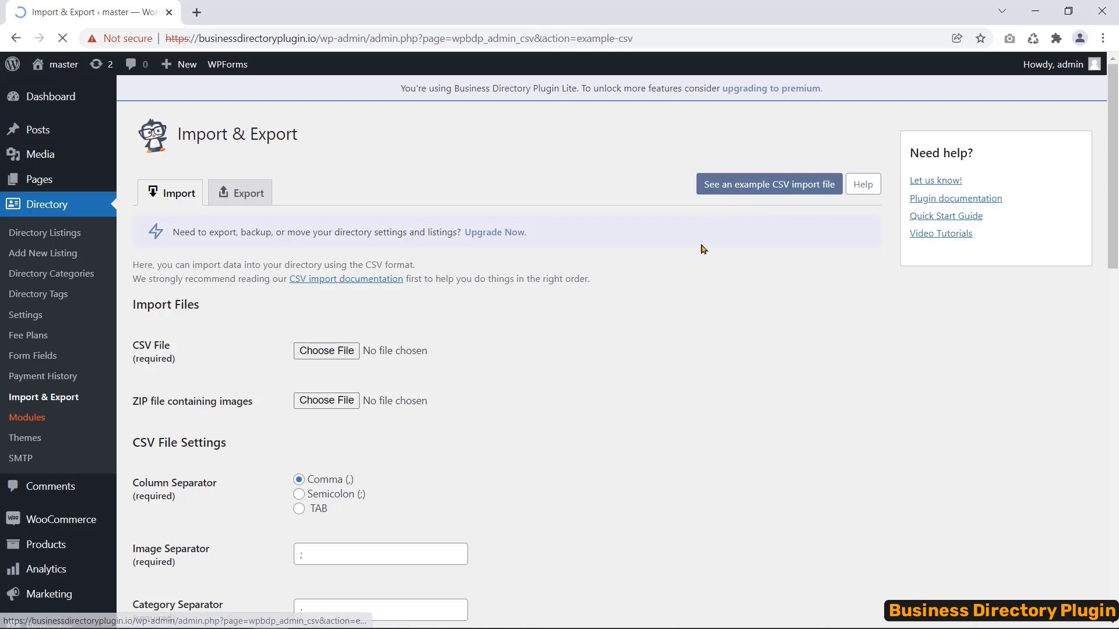
scroll(656, 300, "down", 5)
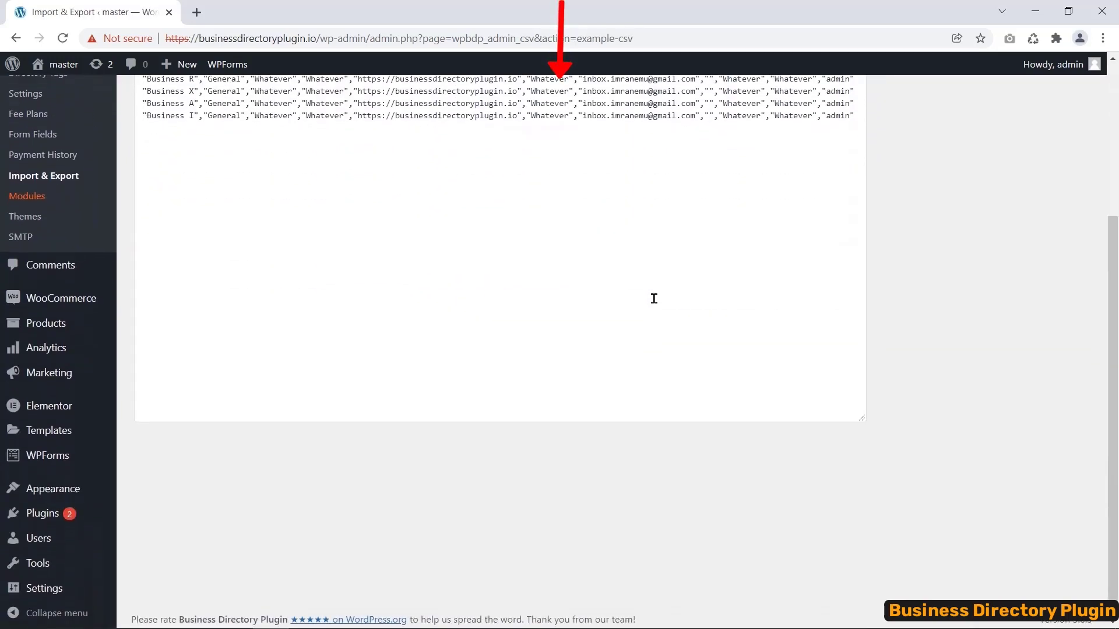
scroll(653, 300, "up", 5)
left_click(486, 238)
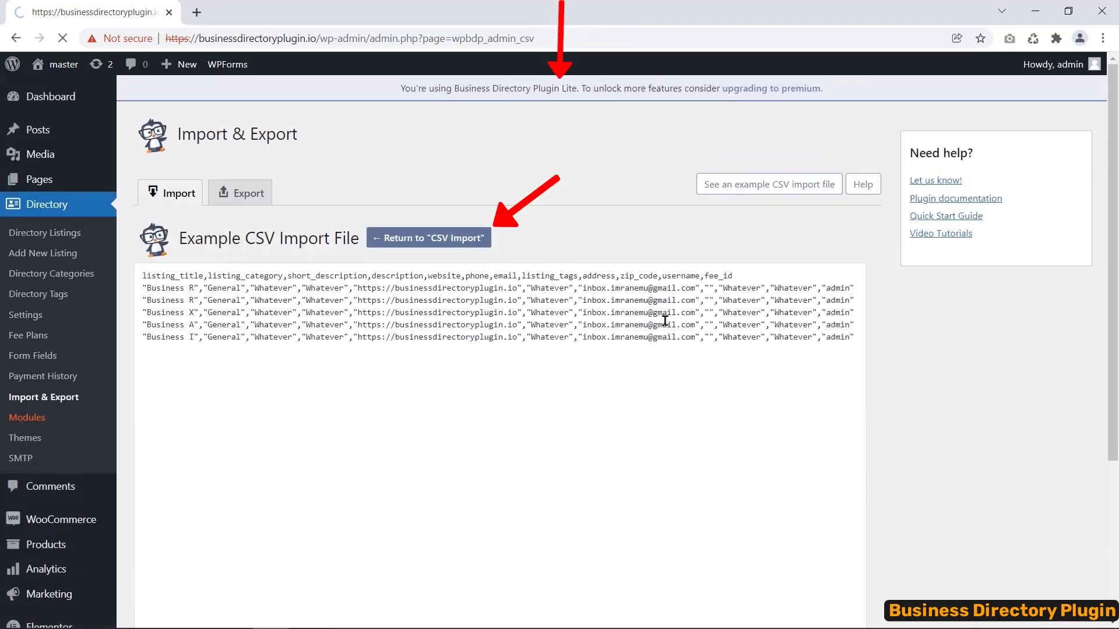
- Read the CSV import documentation in a new tab, then return to the admin tab
scroll(669, 332, "down", 9)
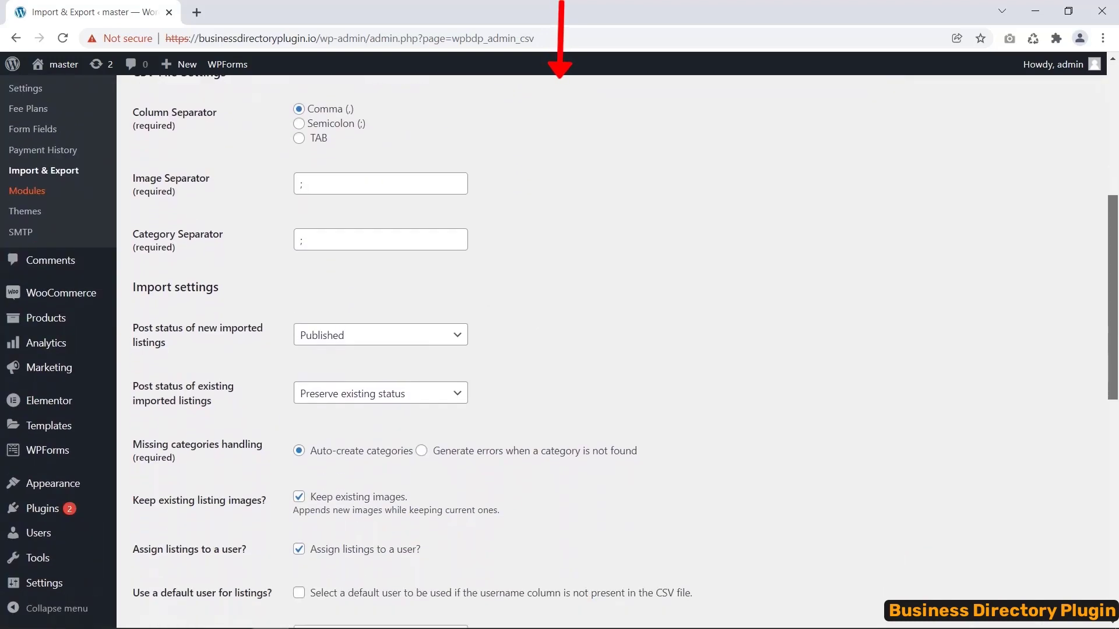
scroll(560, 350, "down", 8)
scroll(560, 349, "up", 20)
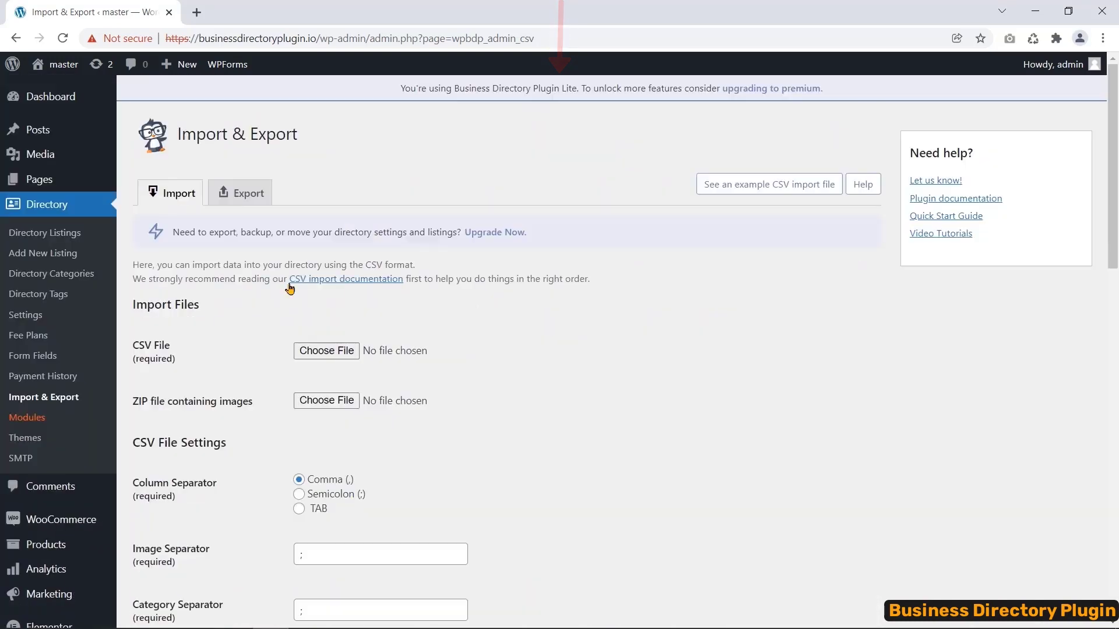
left_click(384, 285)
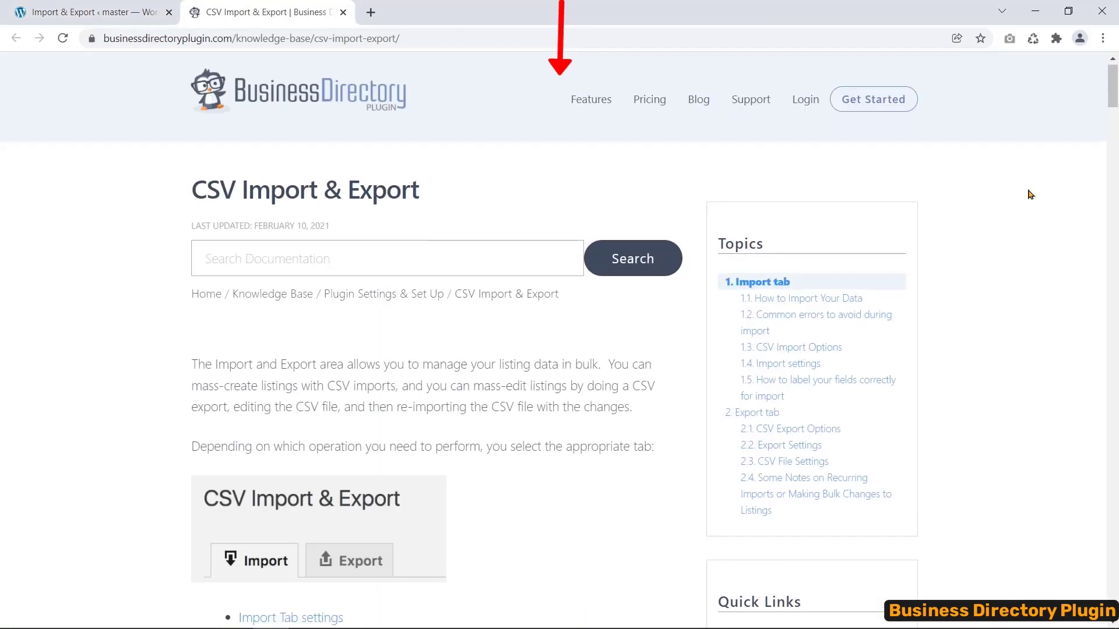
scroll(1029, 194, "down", 6)
scroll(1028, 194, "down", 10)
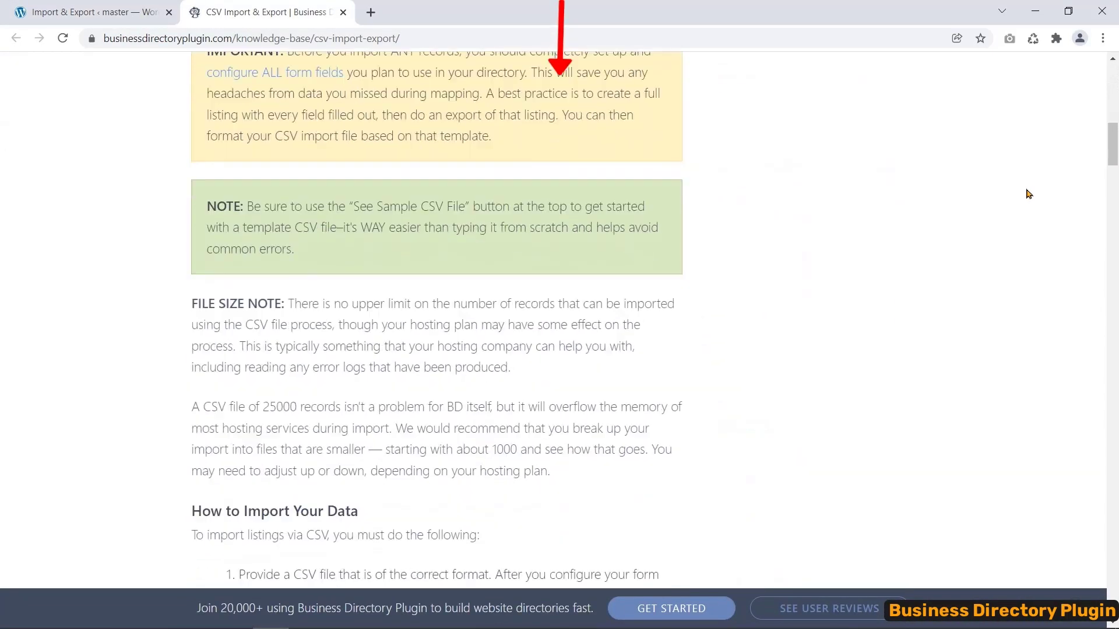
scroll(1114, 169, "down", 3)
key("ctrl+shift+Tab")
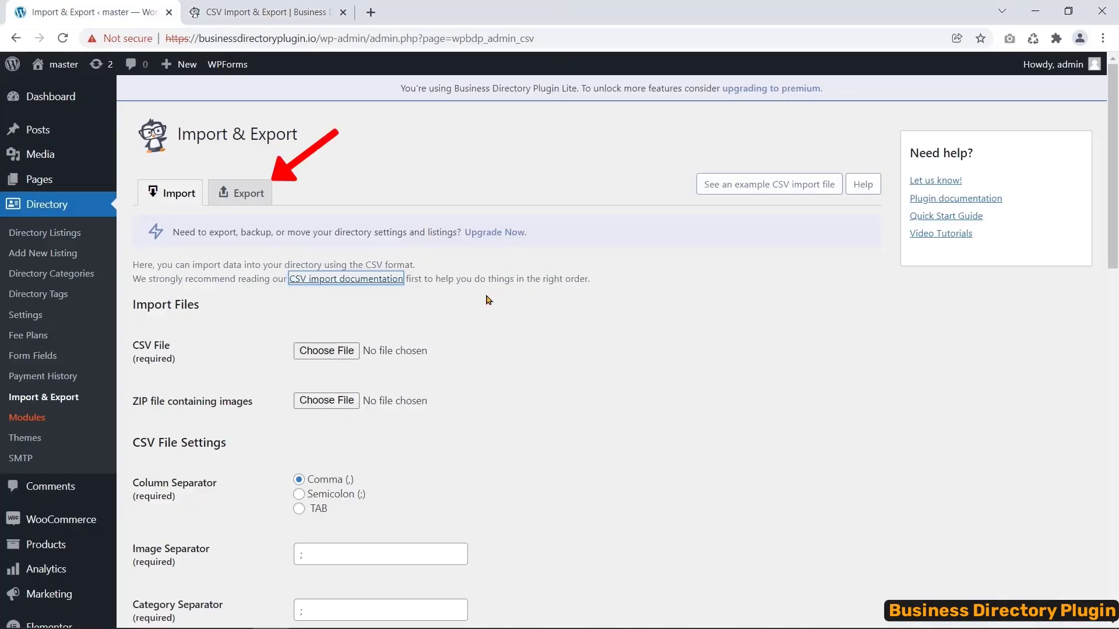
- Switch Import & Export to the listing export options
left_click(245, 194)
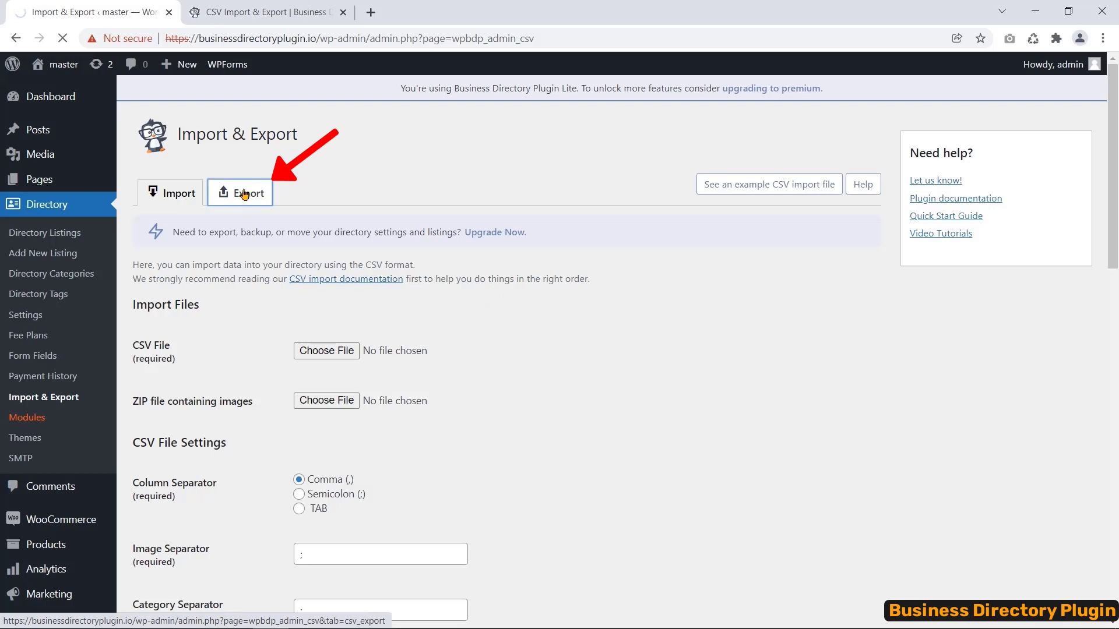
scroll(334, 255, "down", 4)
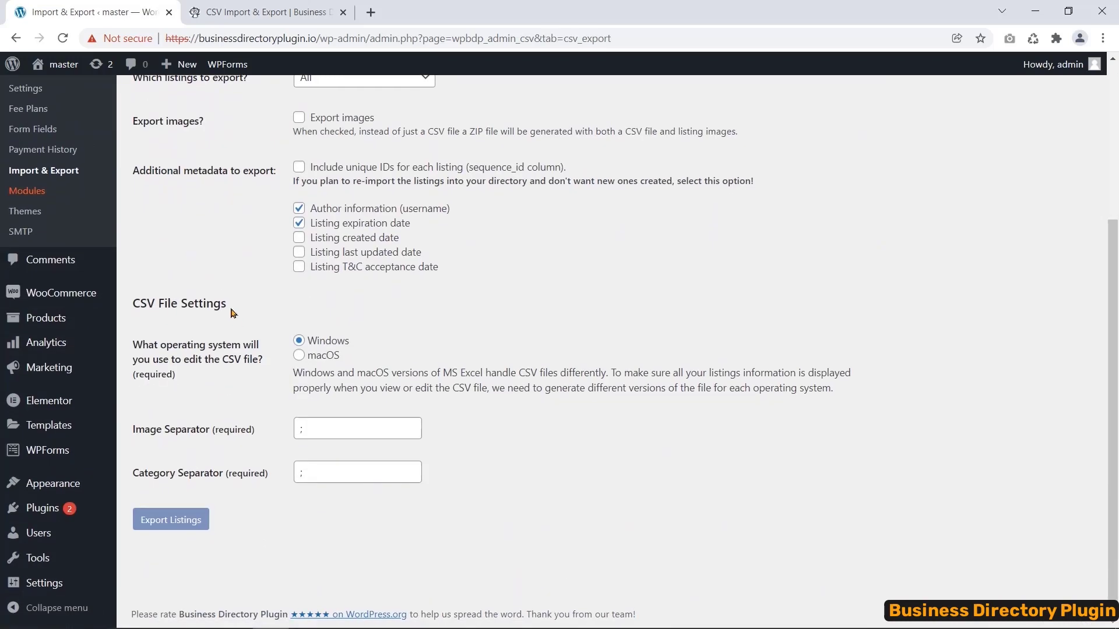
left_click_drag(299, 309, 268, 315)
- Browse the Directory Modules list, all Not Installed, then go to the SMTP settings page
left_click(268, 315)
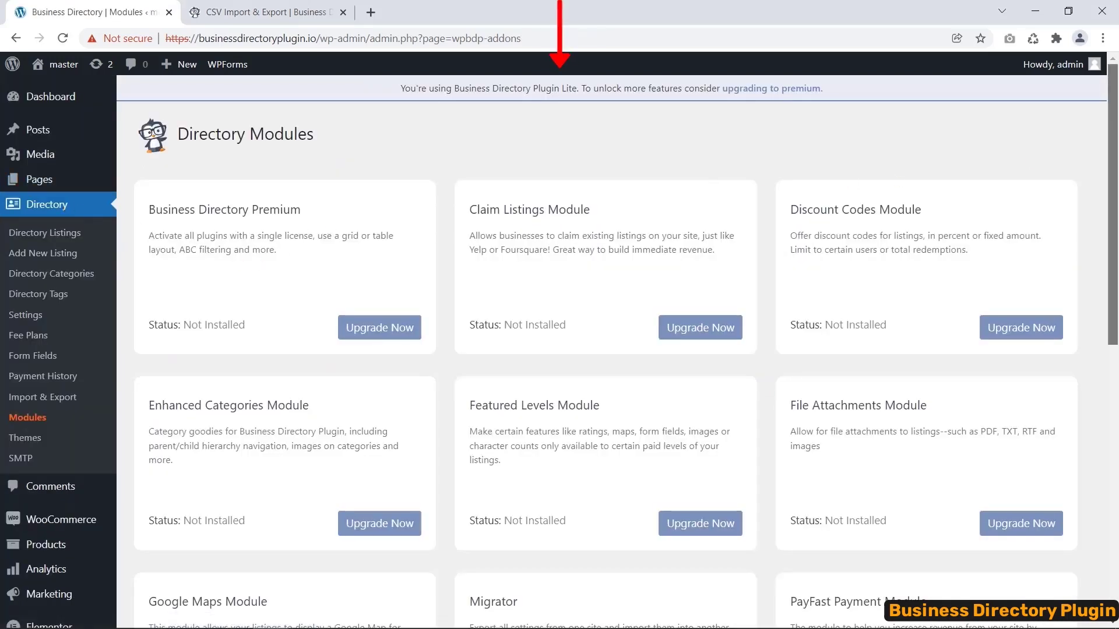
scroll(1070, 154, "down", 2)
scroll(606, 350, "down", 4)
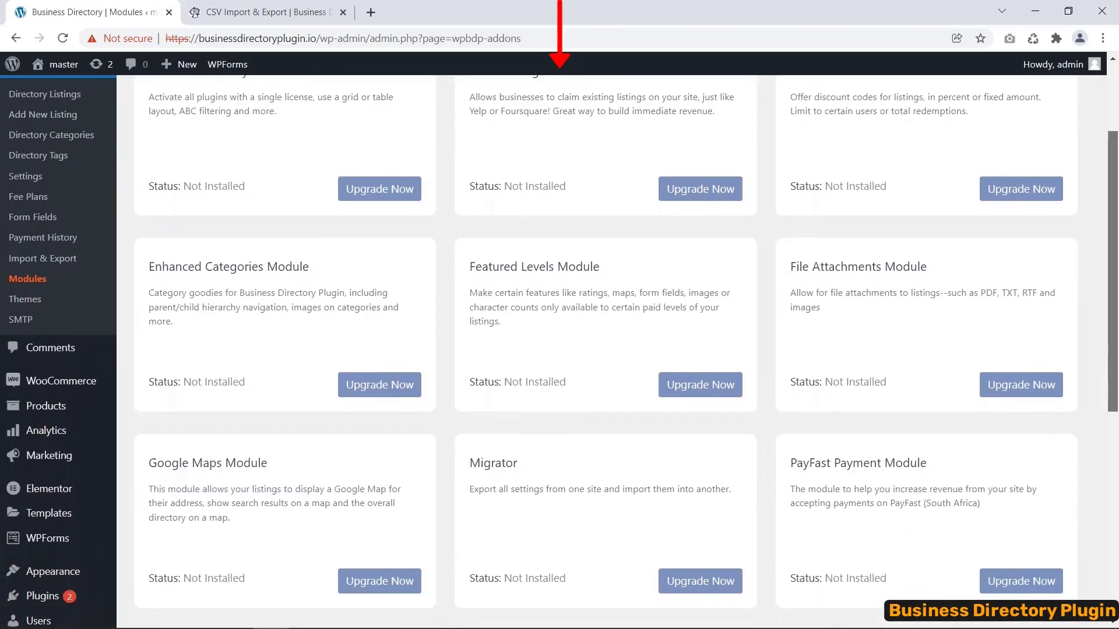
scroll(606, 350, "down", 5)
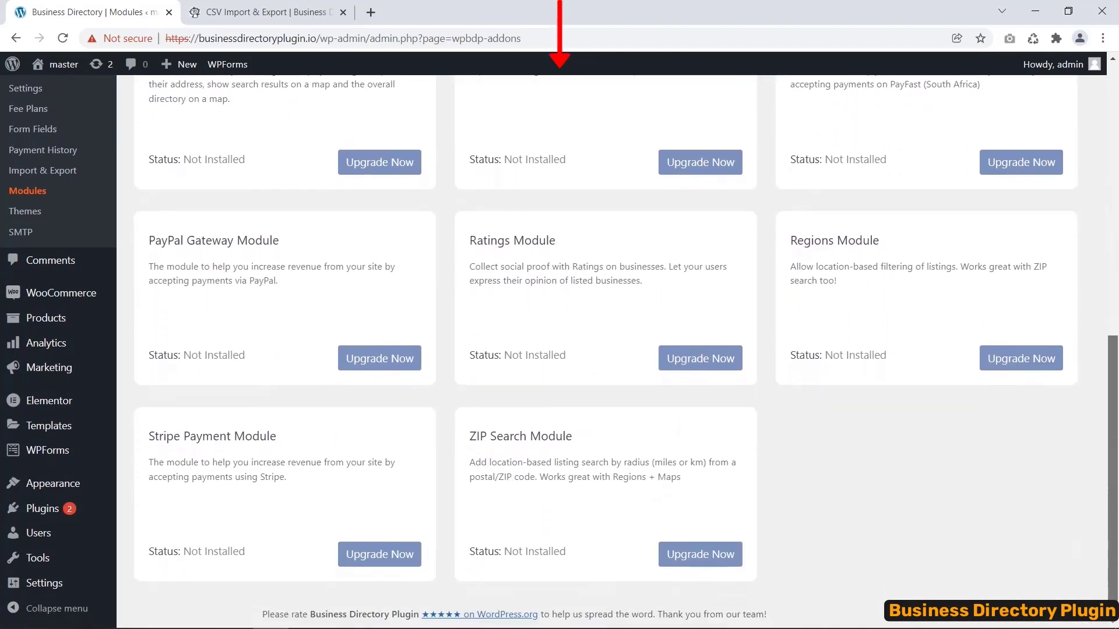
scroll(606, 350, "up", 1)
scroll(606, 350, "up", 10)
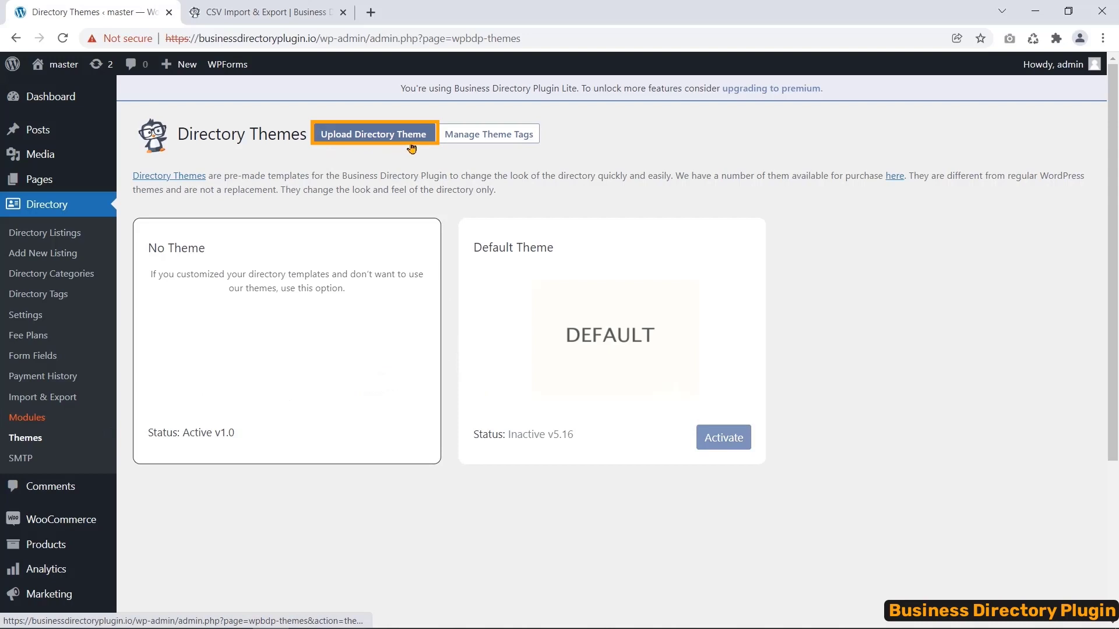
left_click(72, 460)
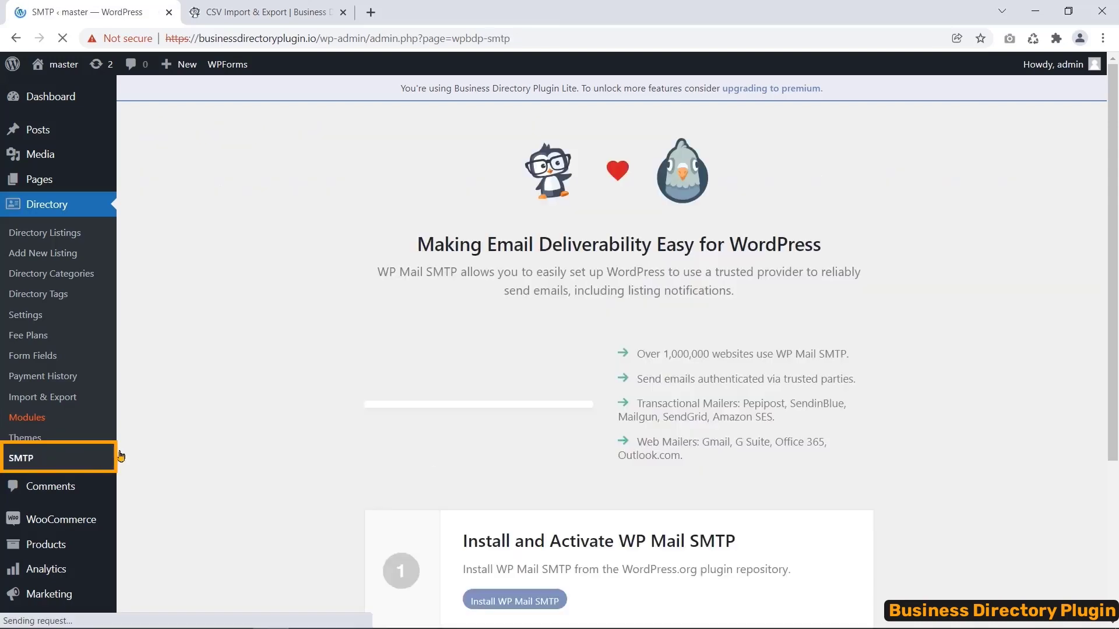
- Scroll the Directorist plugin page through description, details (v7.0.8, 9,000+ installs) and ratings
scroll(466, 314, "down", 4)
left_click_drag(464, 315, 801, 316)
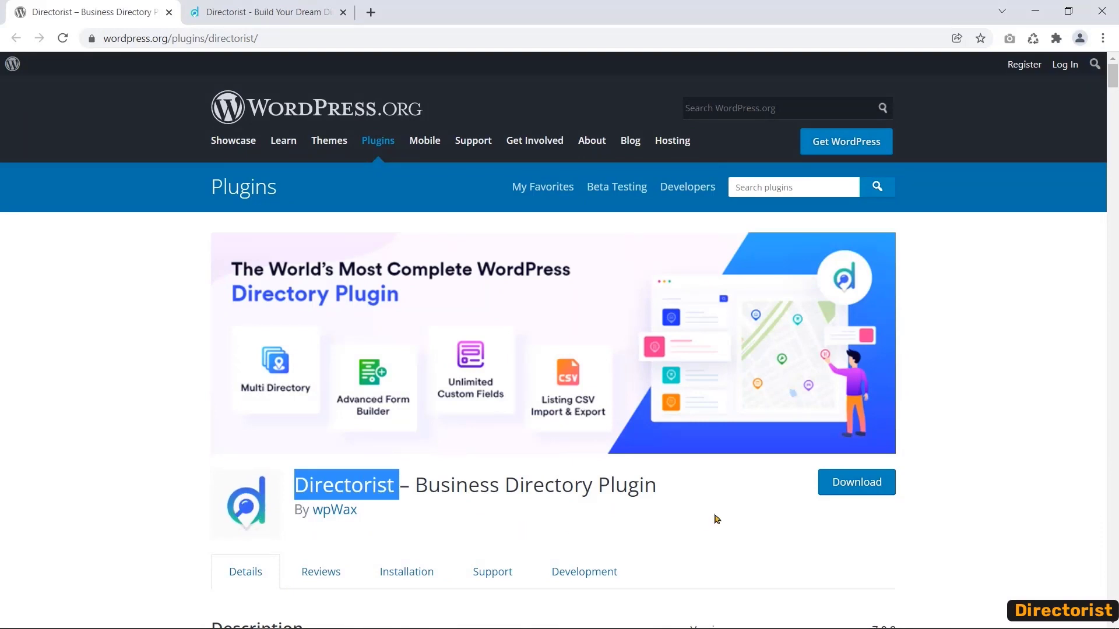
scroll(717, 518, "down", 1)
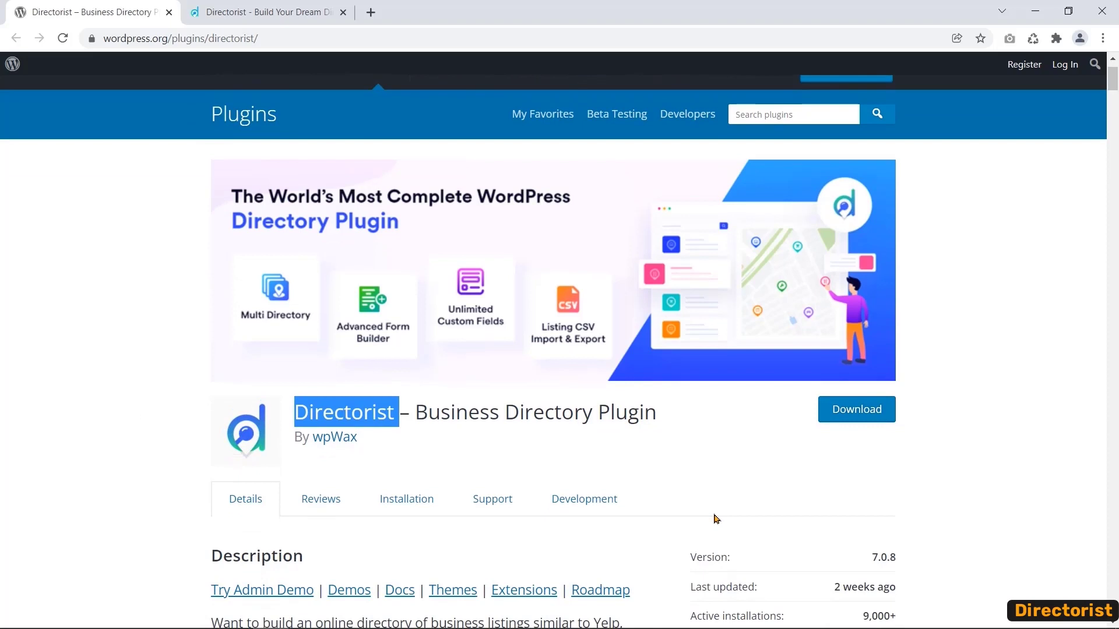
scroll(667, 506, "down", 5)
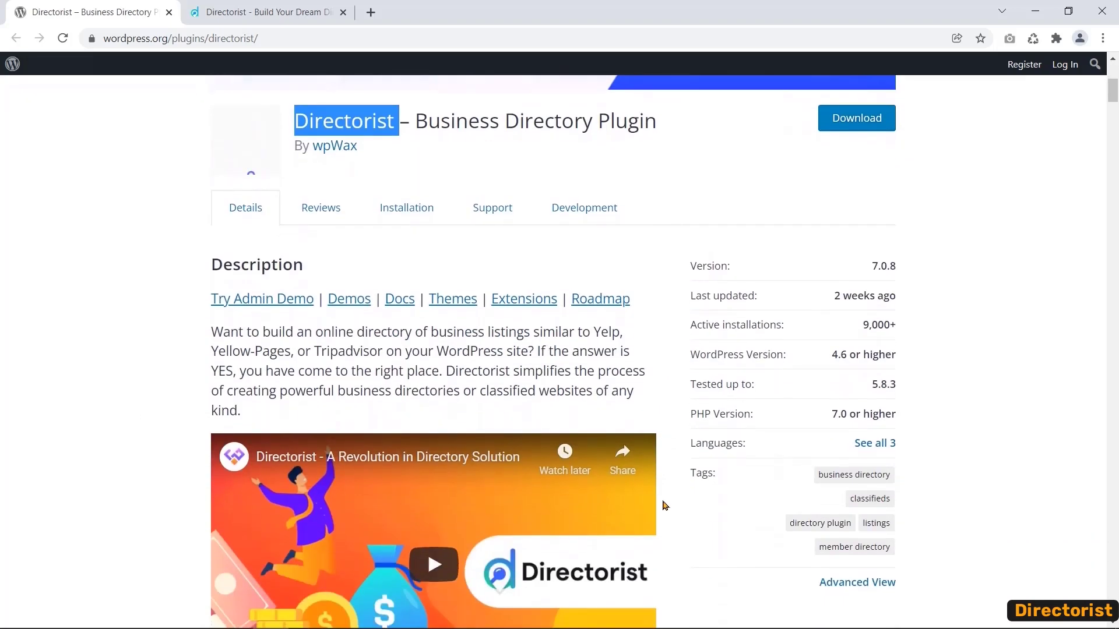
scroll(665, 505, "down", 7)
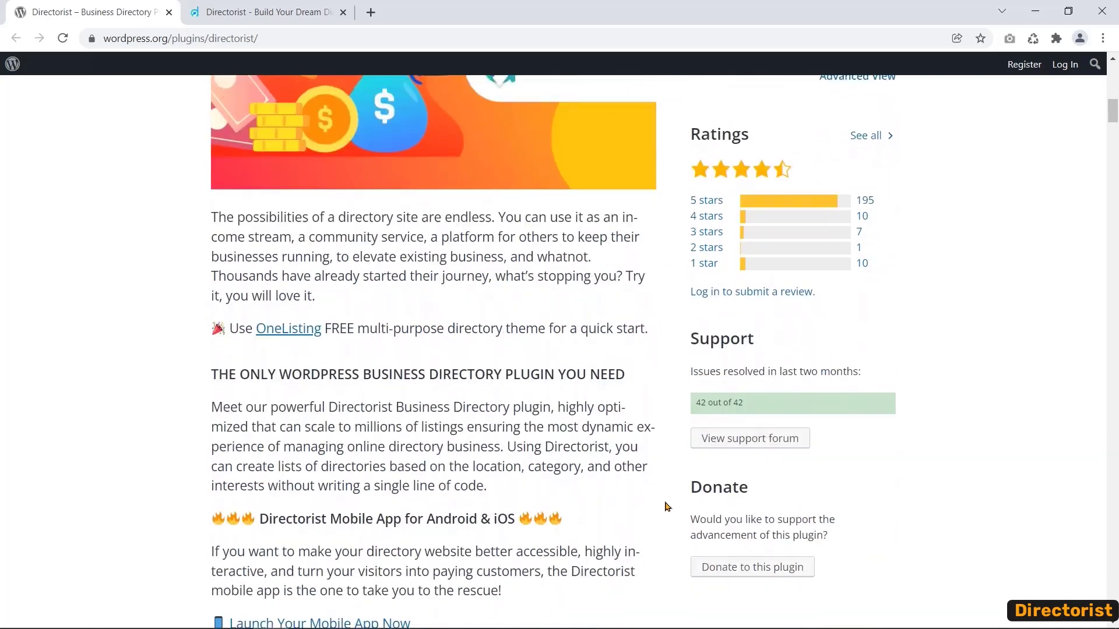
scroll(667, 507, "down", 1)
scroll(668, 507, "down", 7)
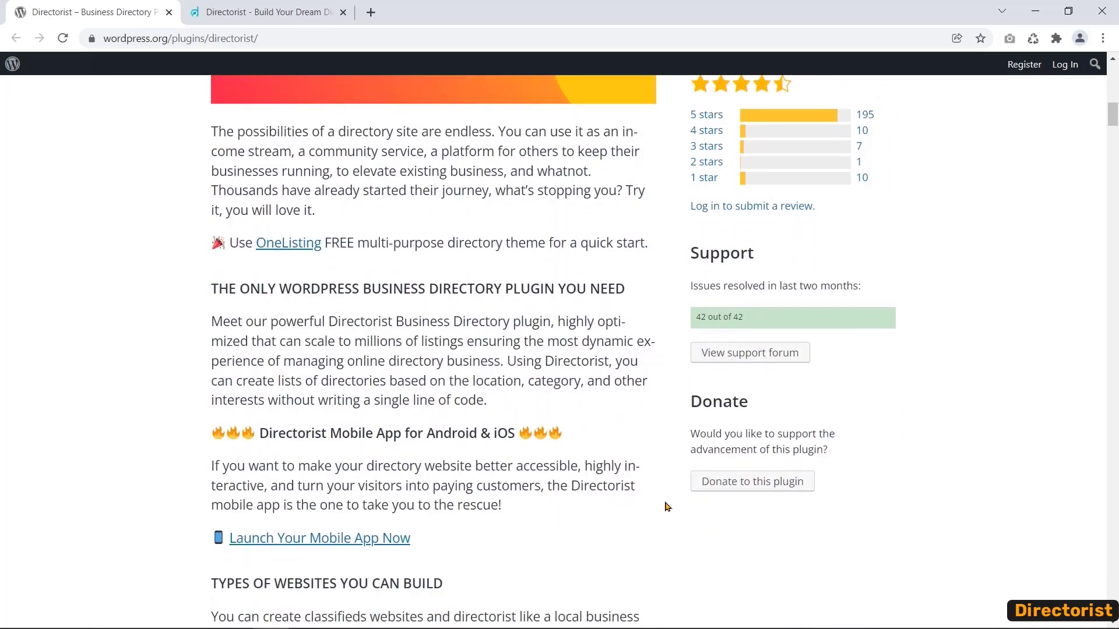
scroll(668, 507, "down", 7)
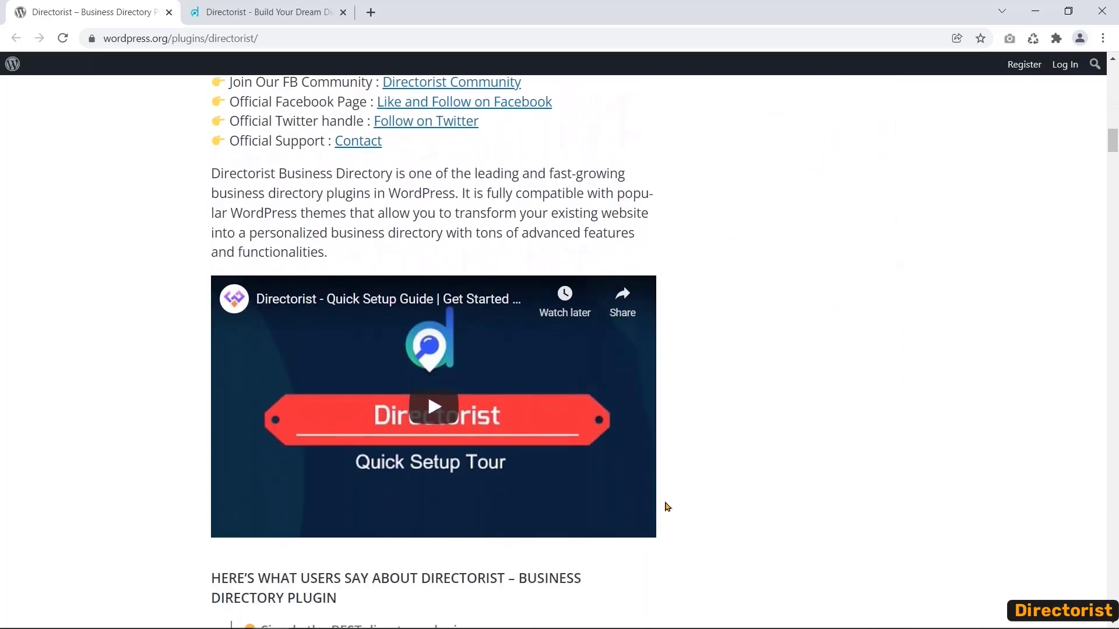
- On directorist.com, open View Demo and browse the sample directory sites and their themes
key("ctrl+Tab")
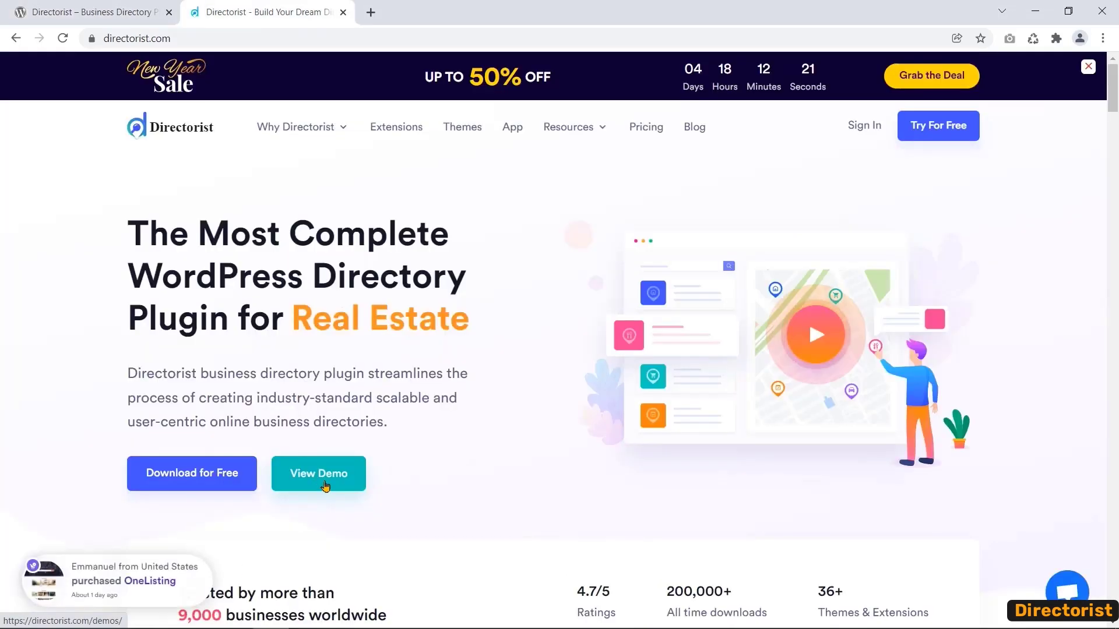
left_click(322, 476)
scroll(82, 379, "down", 5)
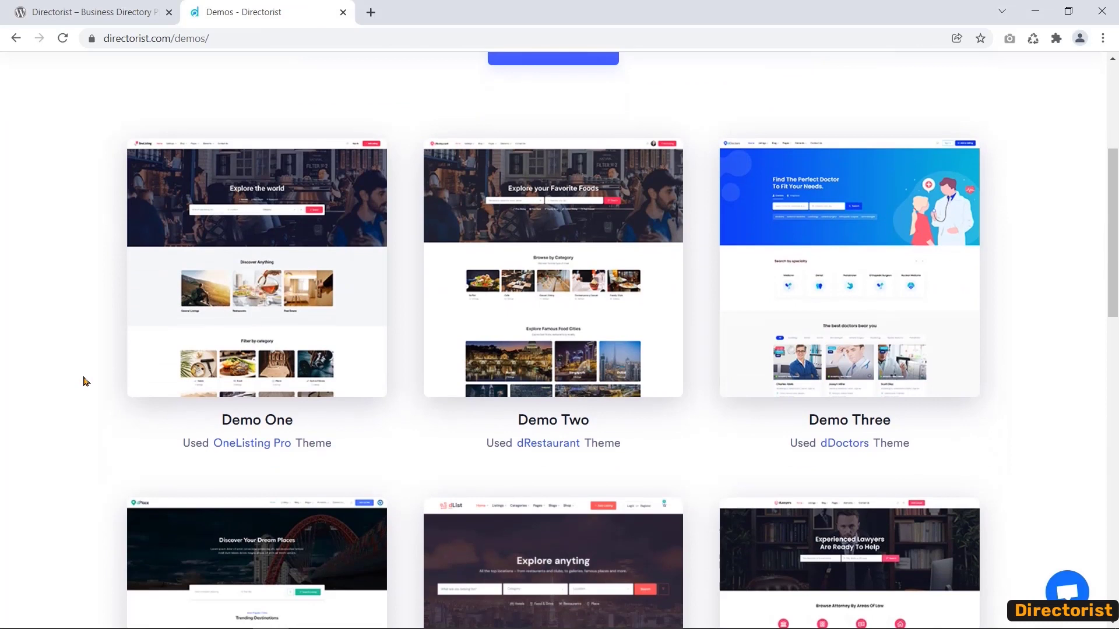
scroll(83, 381, "down", 6)
scroll(84, 384, "down", 5)
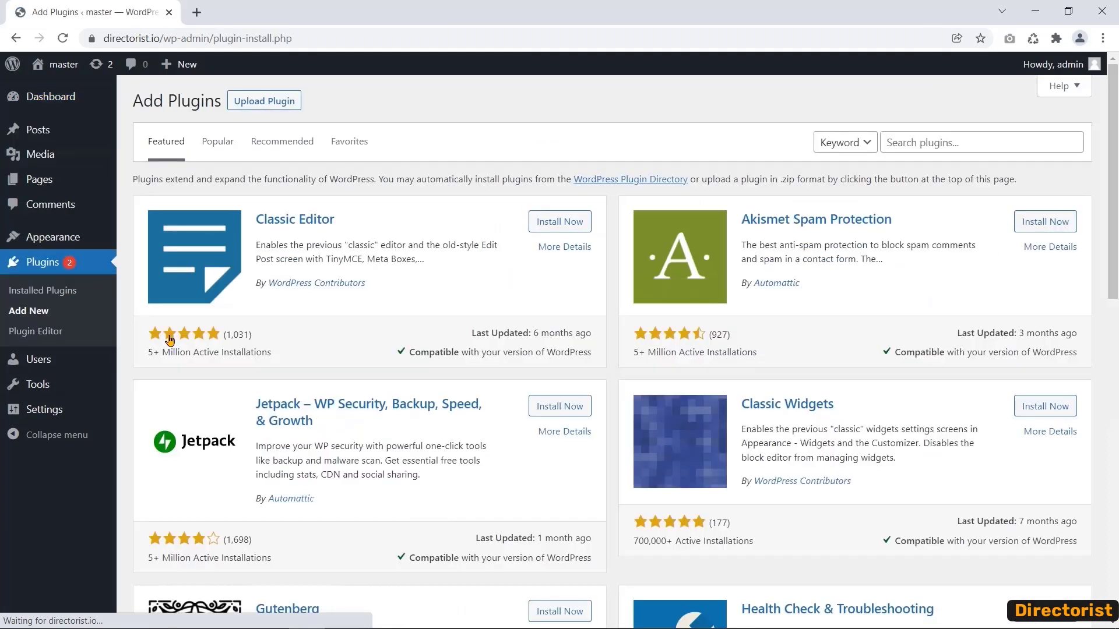
- Search plugins for Directorist, then install and activate Directorist – Business Directory Plugin
left_click(938, 142)
type("Directorist")
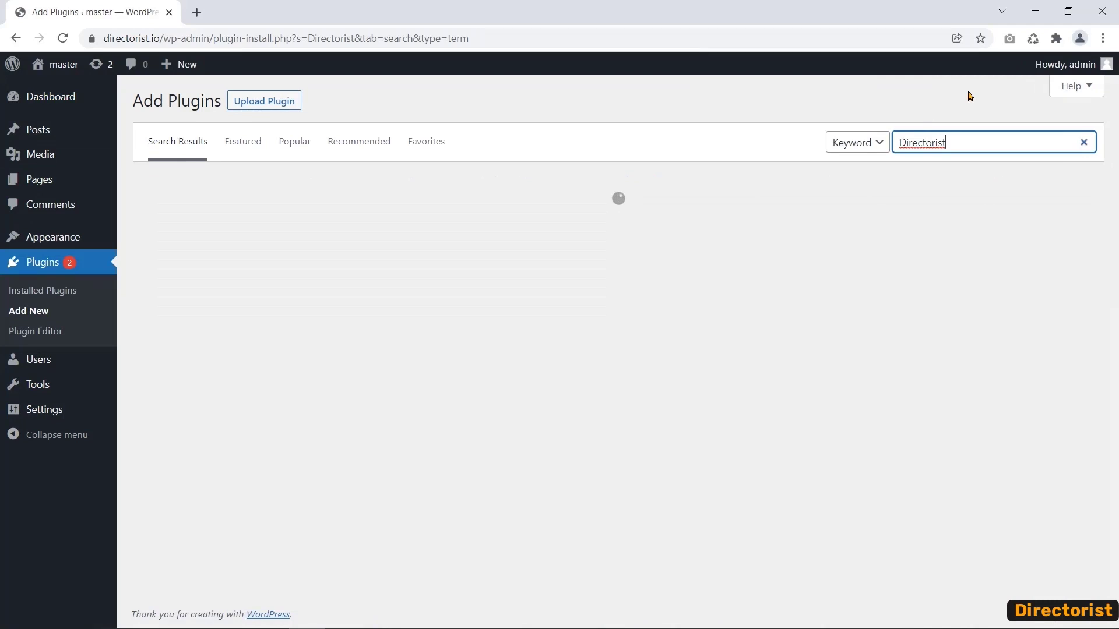
left_click(535, 227)
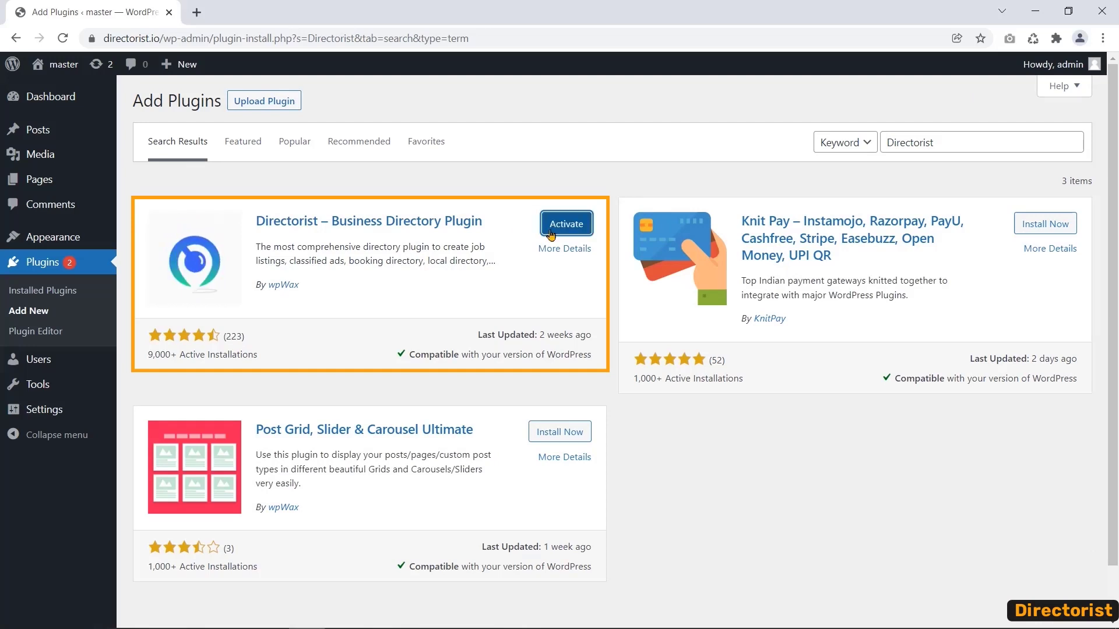
left_click(551, 233)
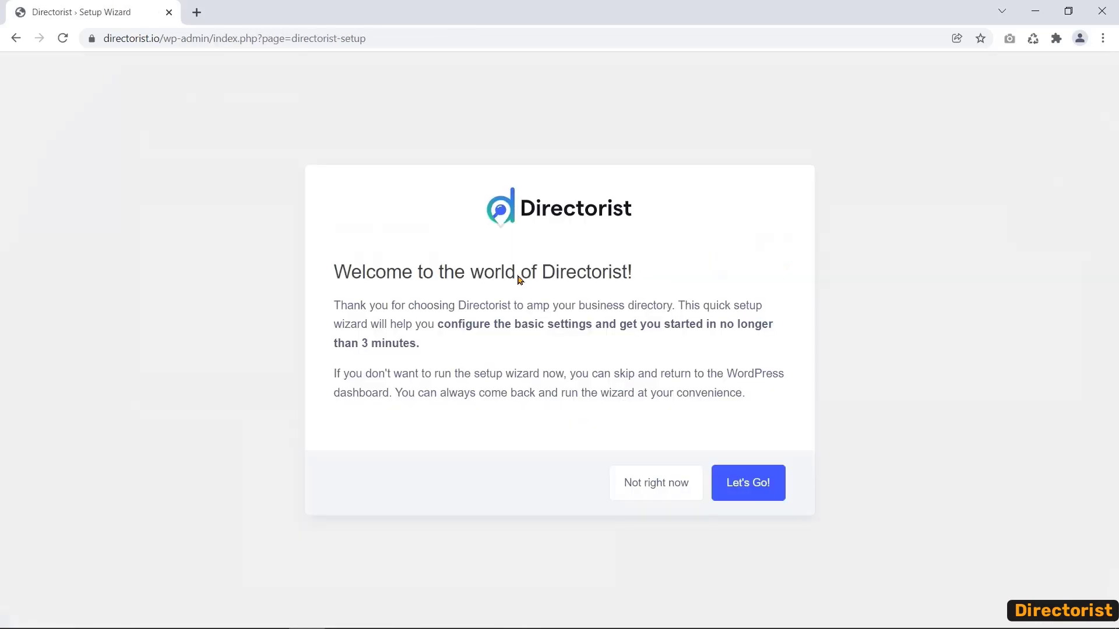
- Enable the All Categories, All Locations, All Authors and Privacy Policy pages, then continue
left_click(764, 495)
scroll(765, 494, "down", 3)
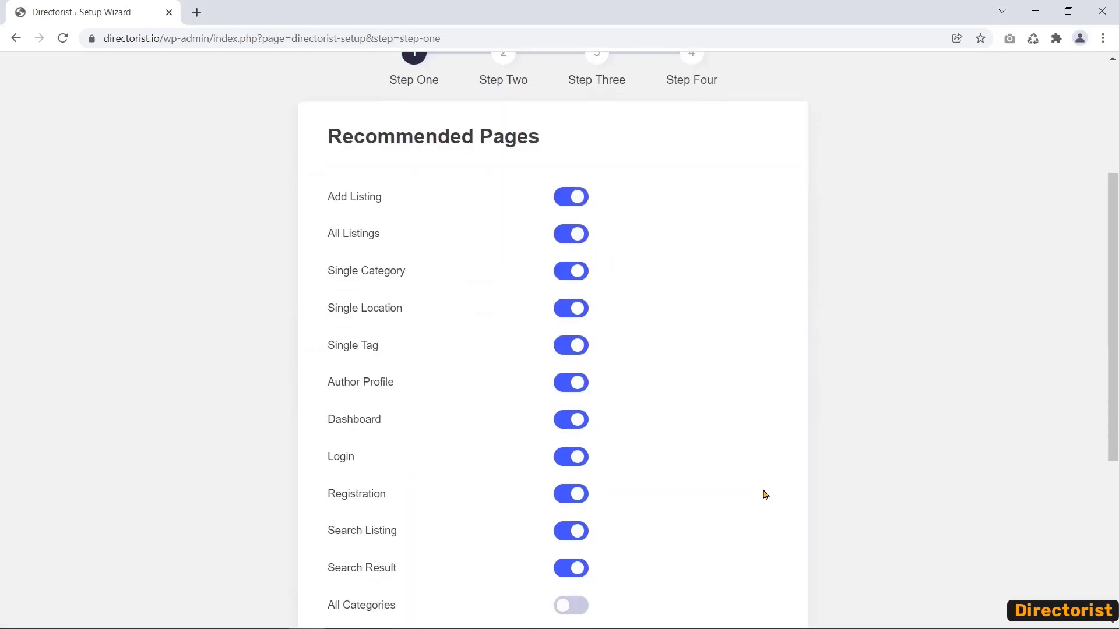
scroll(765, 495, "down", 3)
left_click(580, 390)
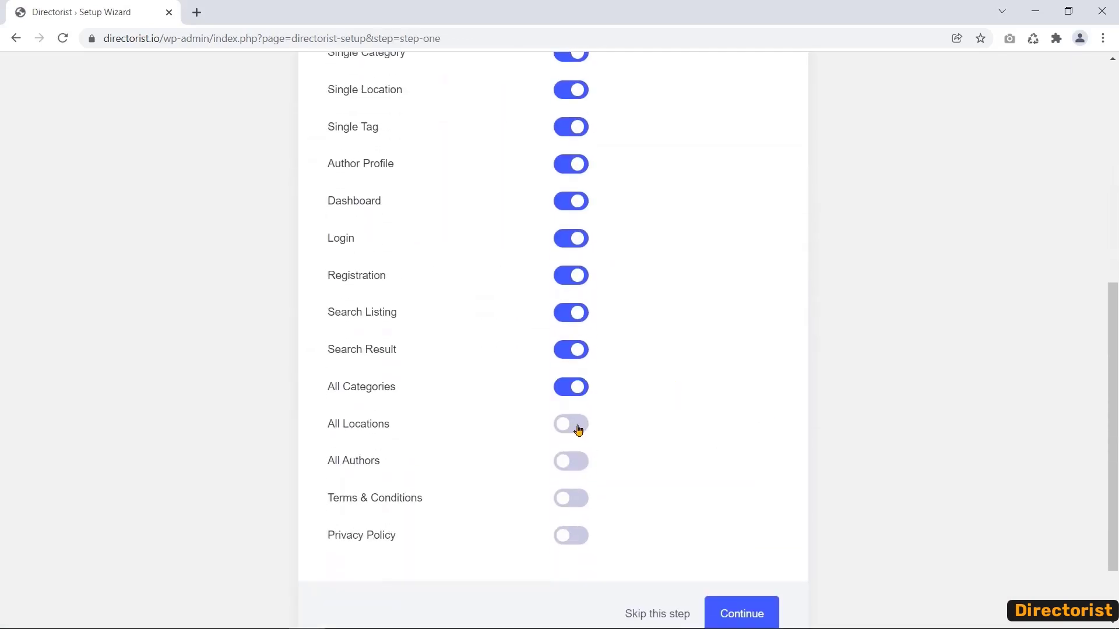
left_click(576, 425)
left_click(577, 461)
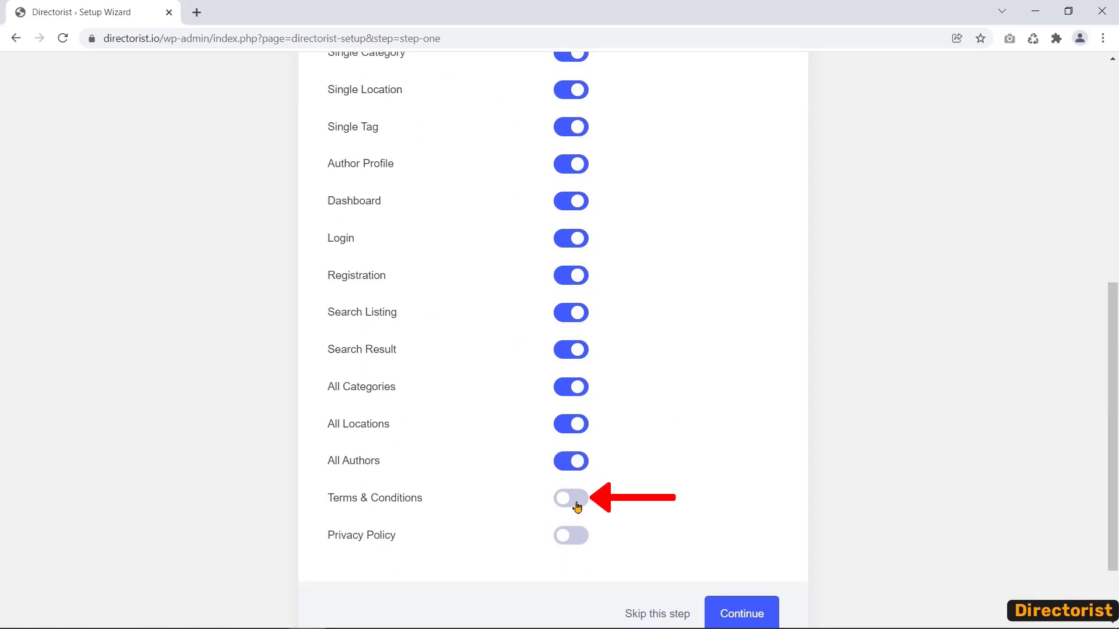
left_click(582, 537)
scroll(583, 537, "down", 1)
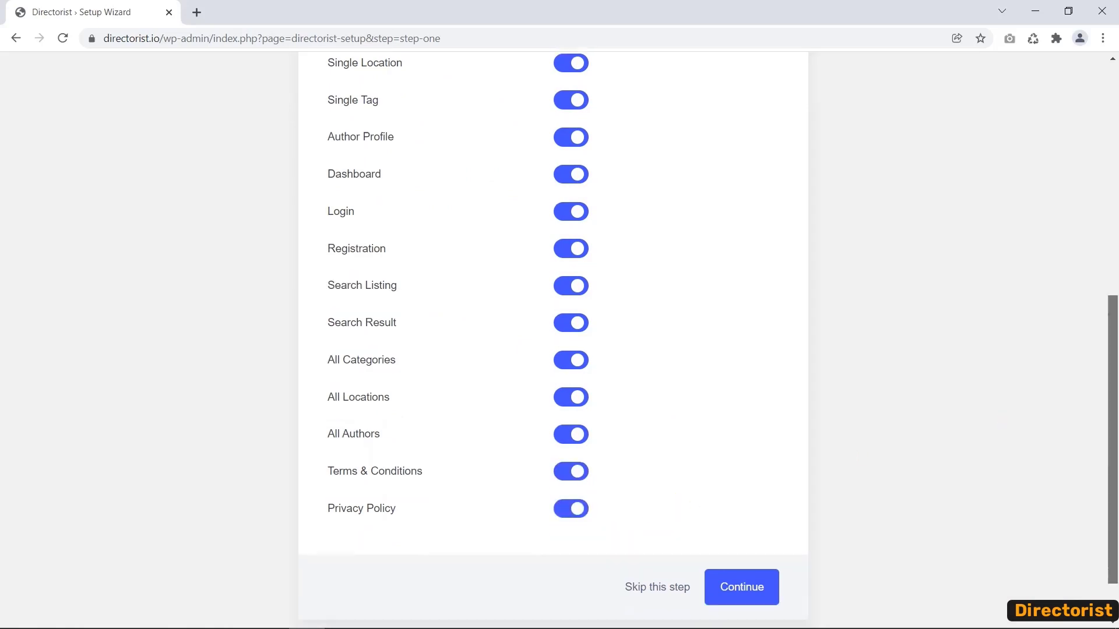
left_click(761, 578)
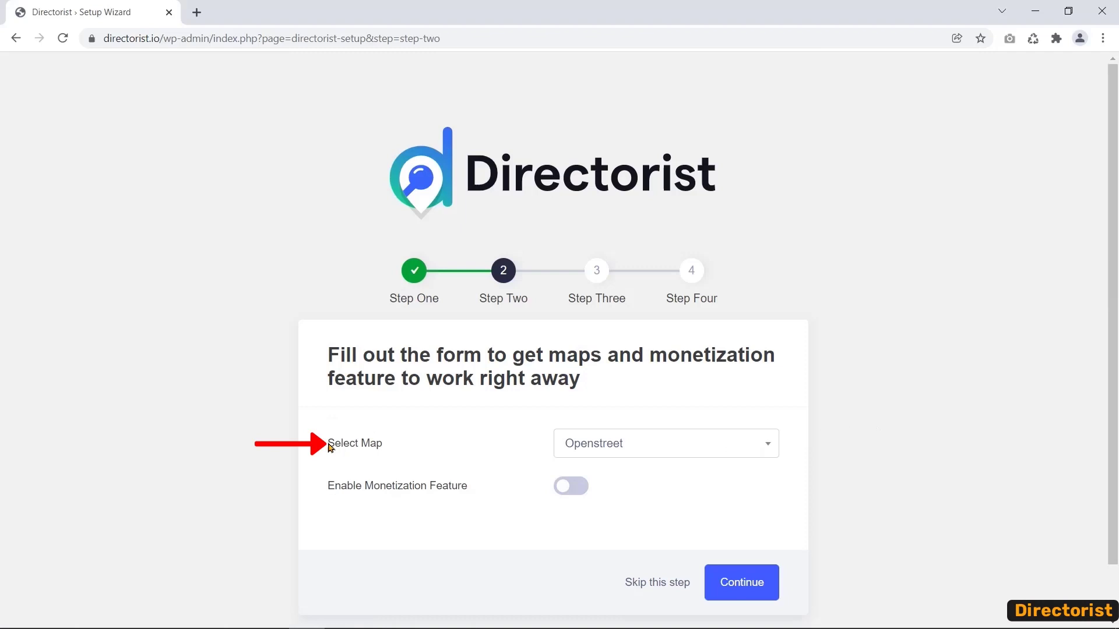
- Keep Openstreet maps, enable monetization with featured-listing pricing off, and continue to Step Three
left_click(670, 444)
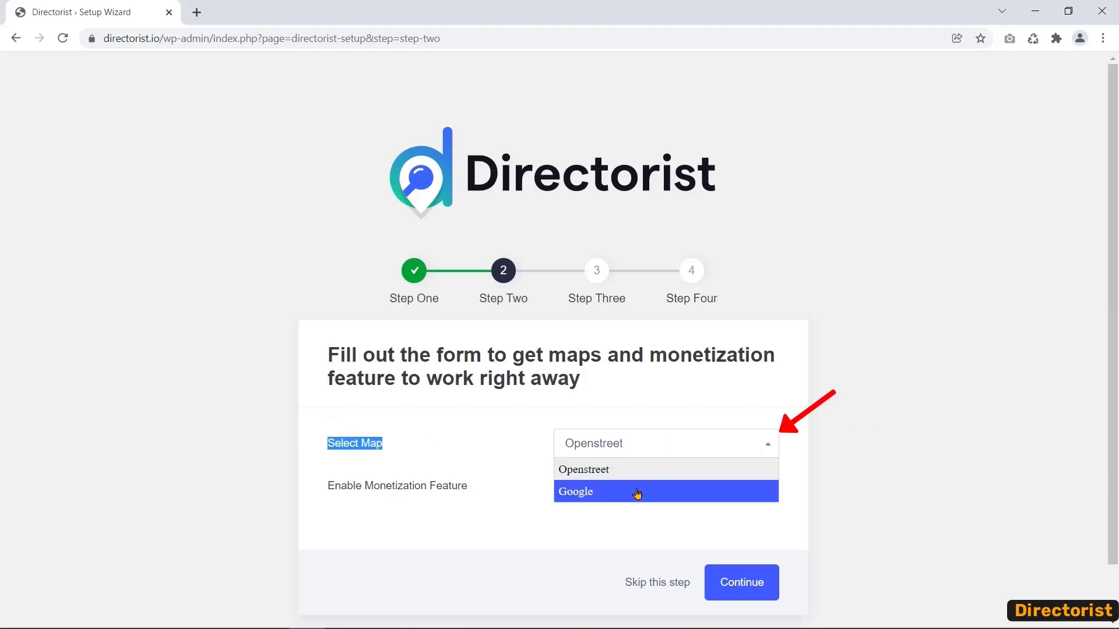
left_click(644, 471)
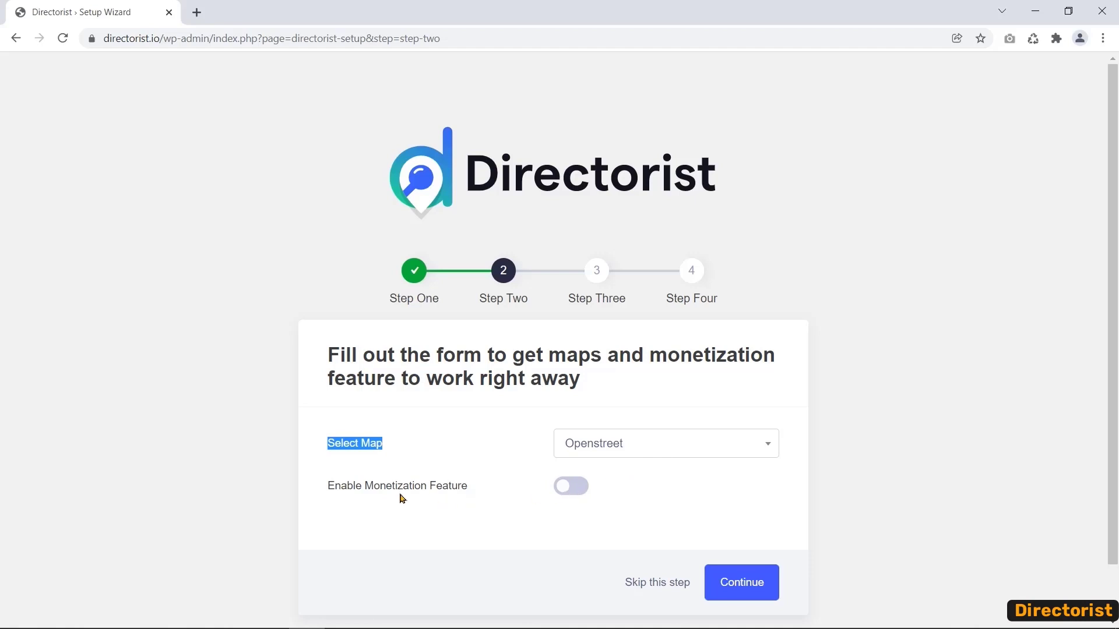
left_click(579, 493)
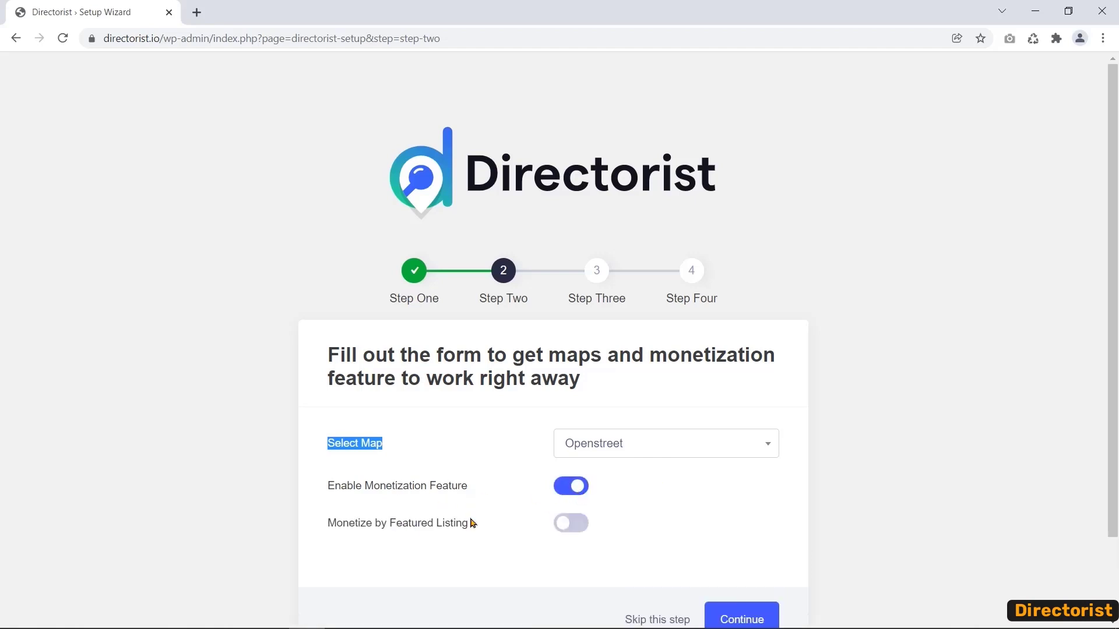
left_click(577, 528)
scroll(542, 546, "down", 1)
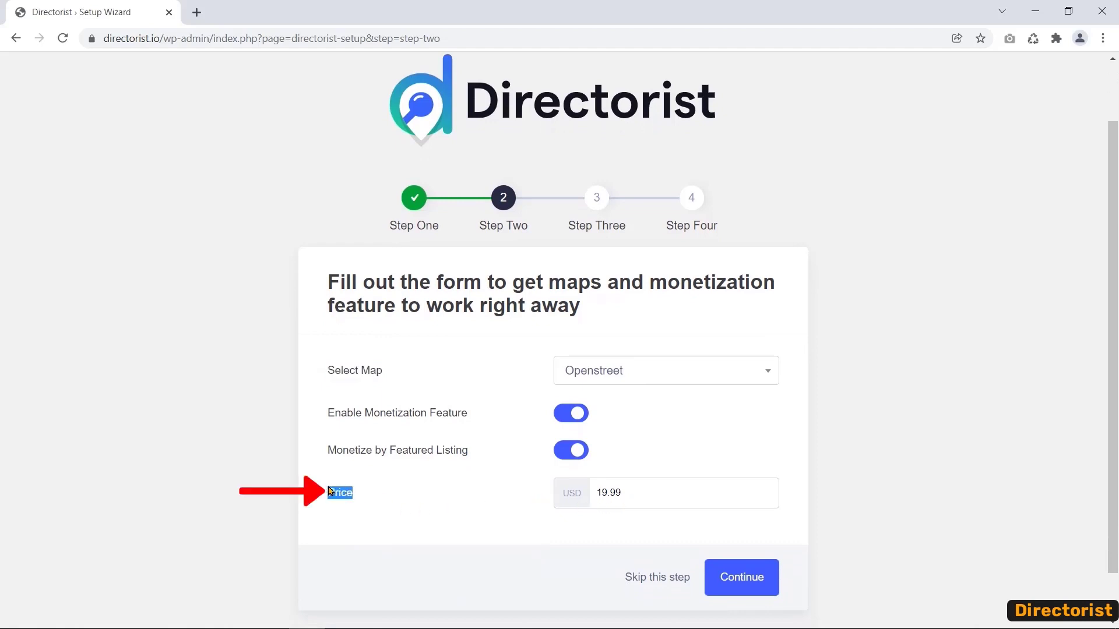
left_click(498, 496)
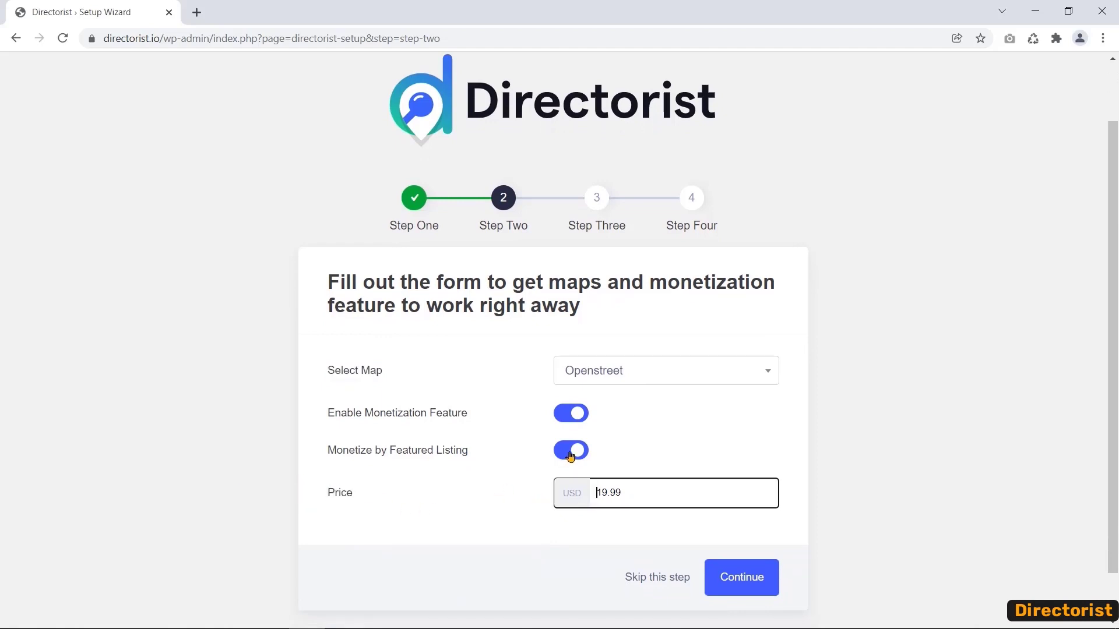
left_click(566, 454)
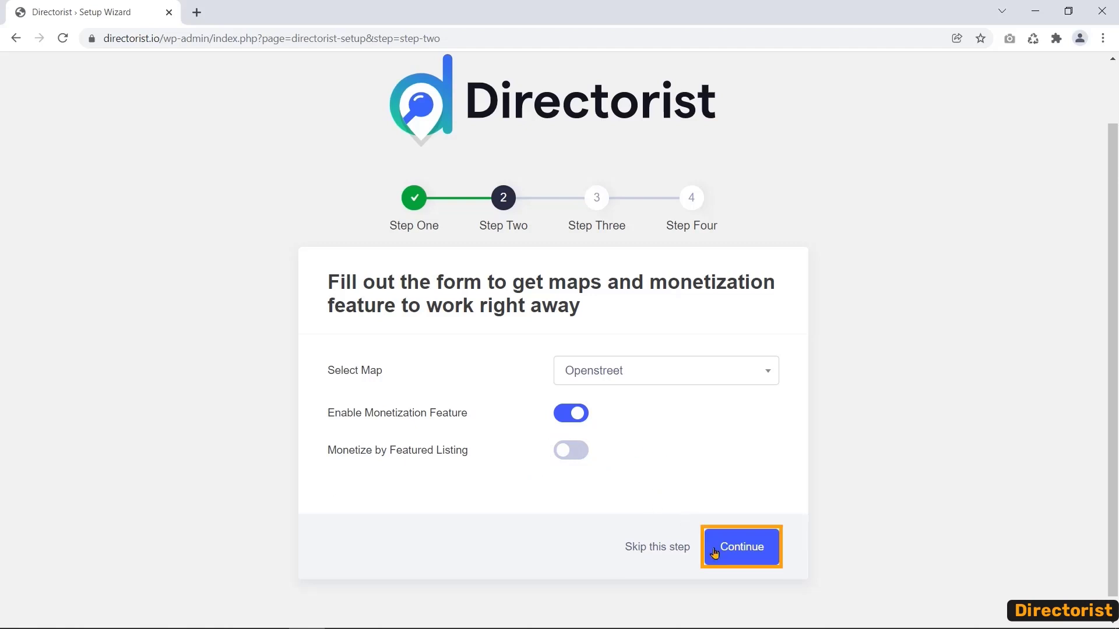
left_click(732, 563)
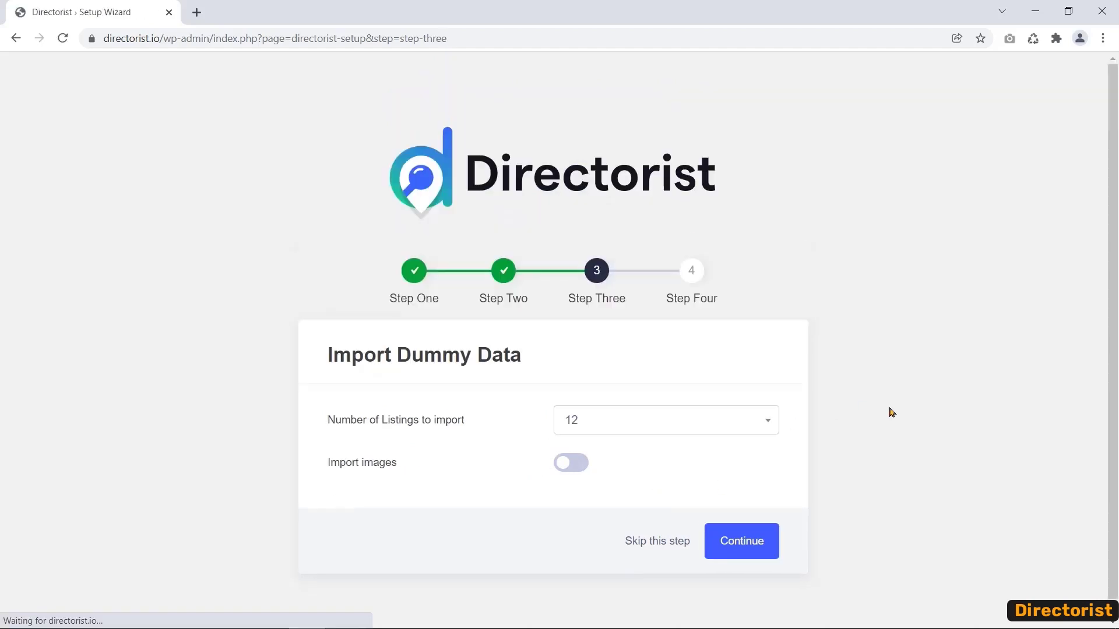
- Import 12 dummy listings with Import images left off and let the wizard finish
scroll(891, 413, "down", 1)
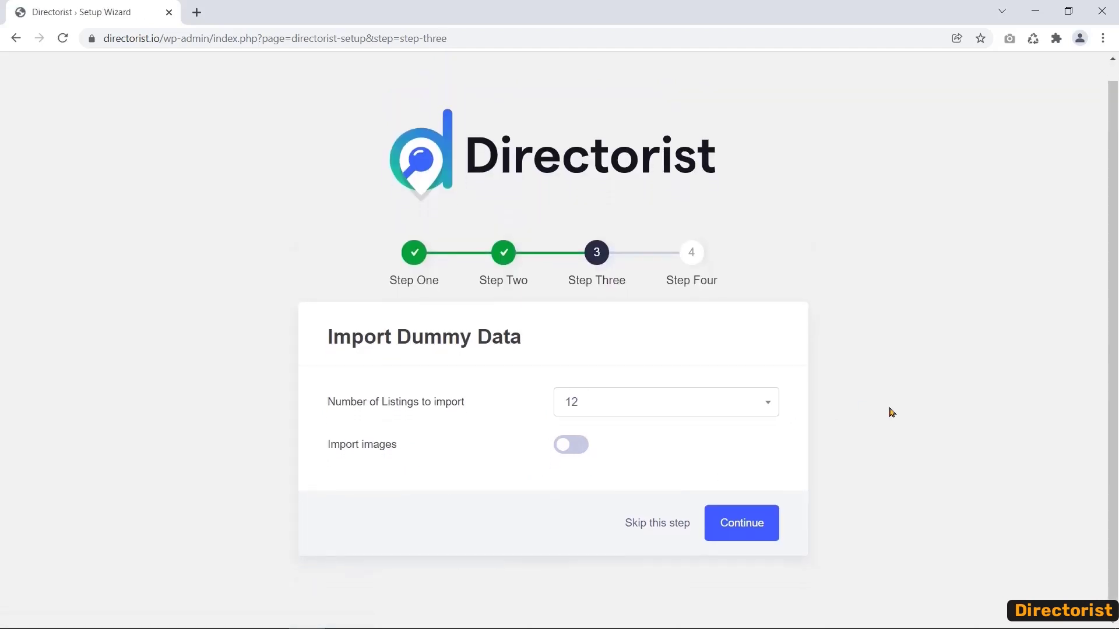
left_click_drag(330, 337, 520, 338)
left_click(537, 345)
left_click(670, 403)
left_click(671, 406)
left_click(741, 533)
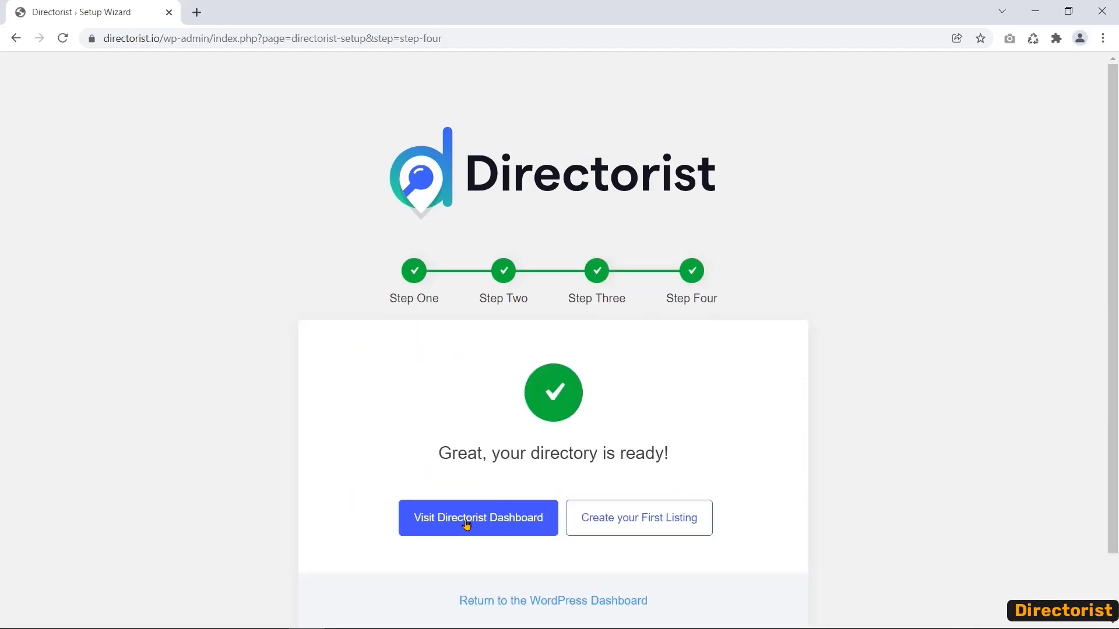
- Go to Directory listings > All listings to see the 12 imported listings
left_click(479, 527)
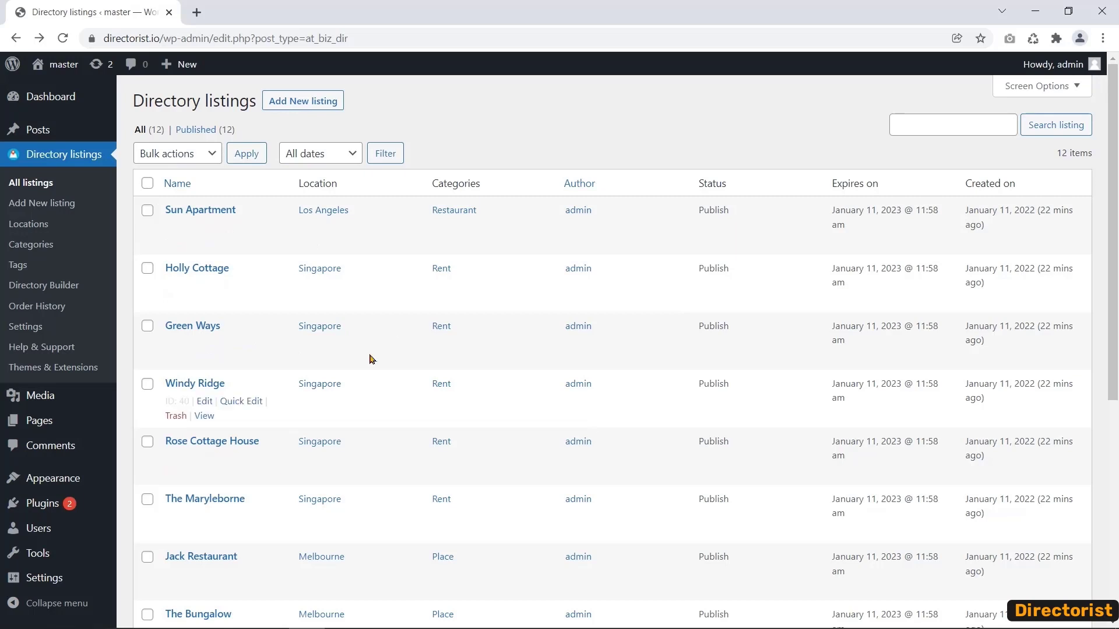
- Look through the Sun Apartment listing's edit page, then start a blank Add New listing
scroll(390, 455, "down", 6)
scroll(376, 445, "up", 6)
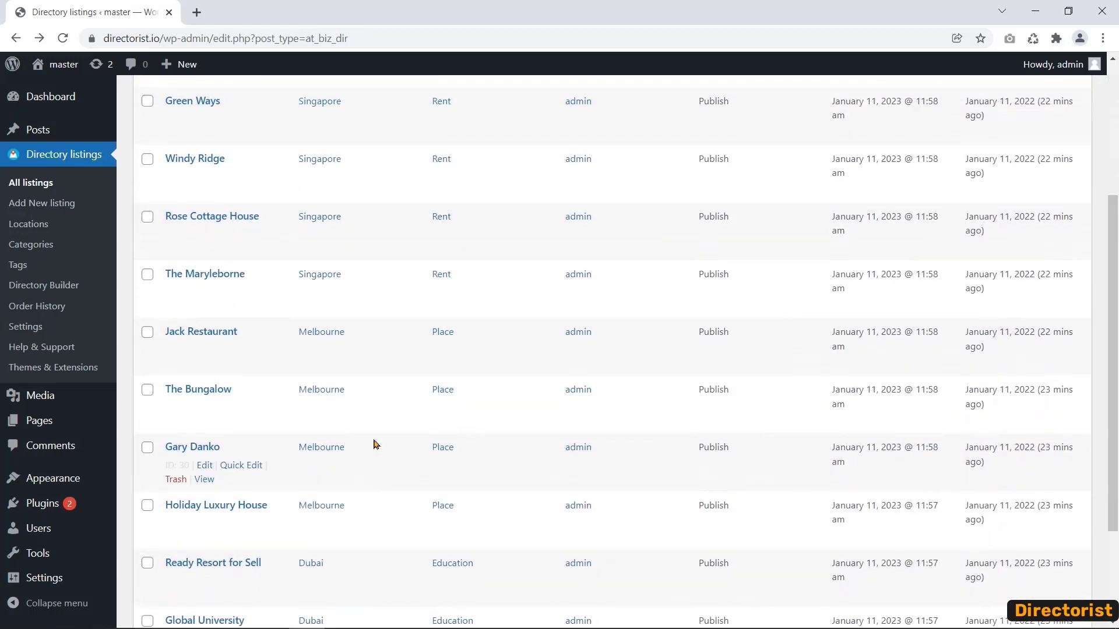
left_click(226, 211)
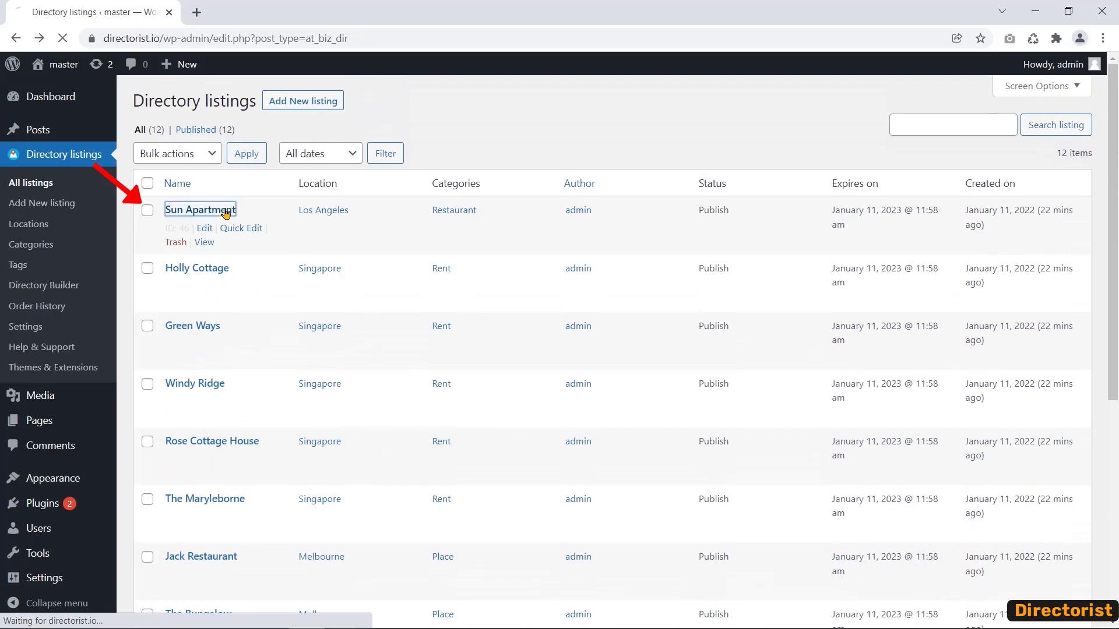
scroll(870, 244, "down", 4)
scroll(870, 244, "down", 20)
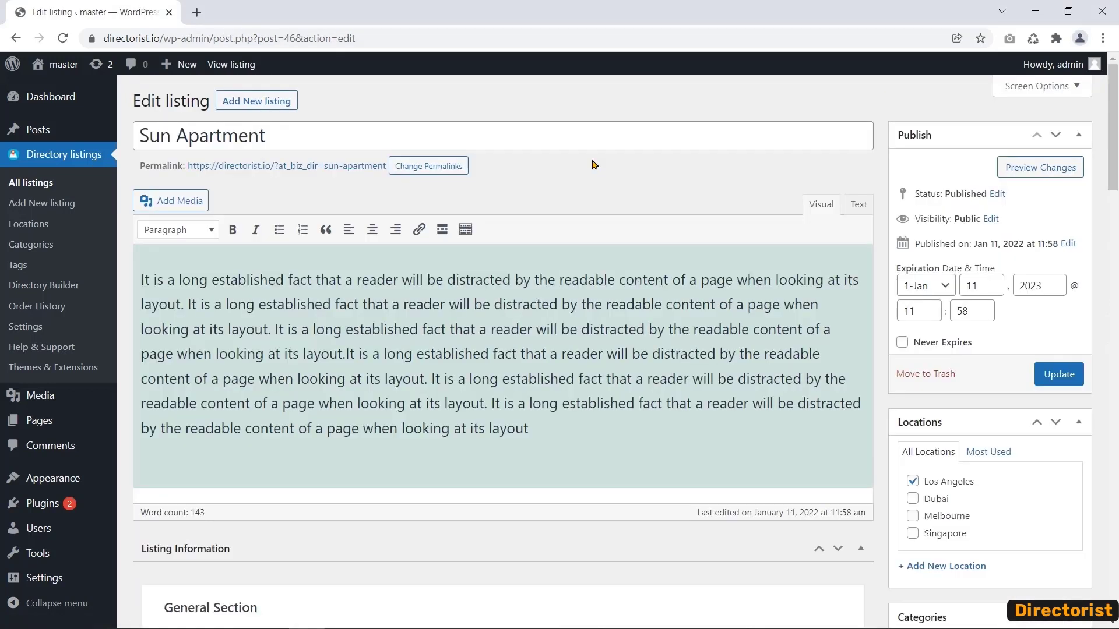
left_click(265, 106)
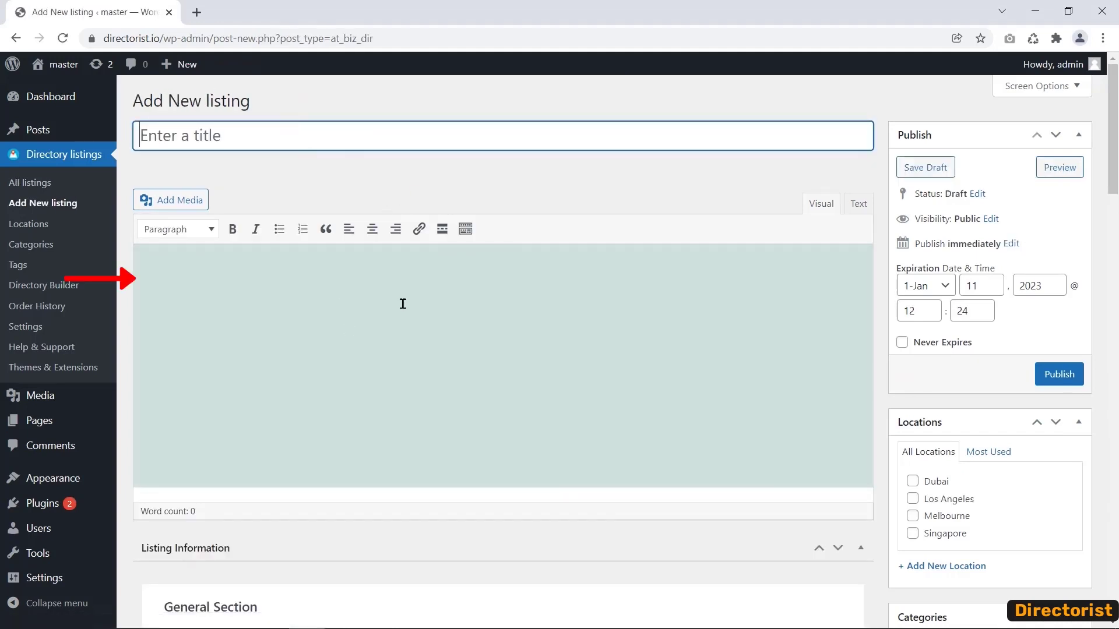
- Enter the location manually as coordinates: latitude 40.7127753, longitude -74.0059728
scroll(402, 305, "down", 5)
scroll(282, 292, "down", 3)
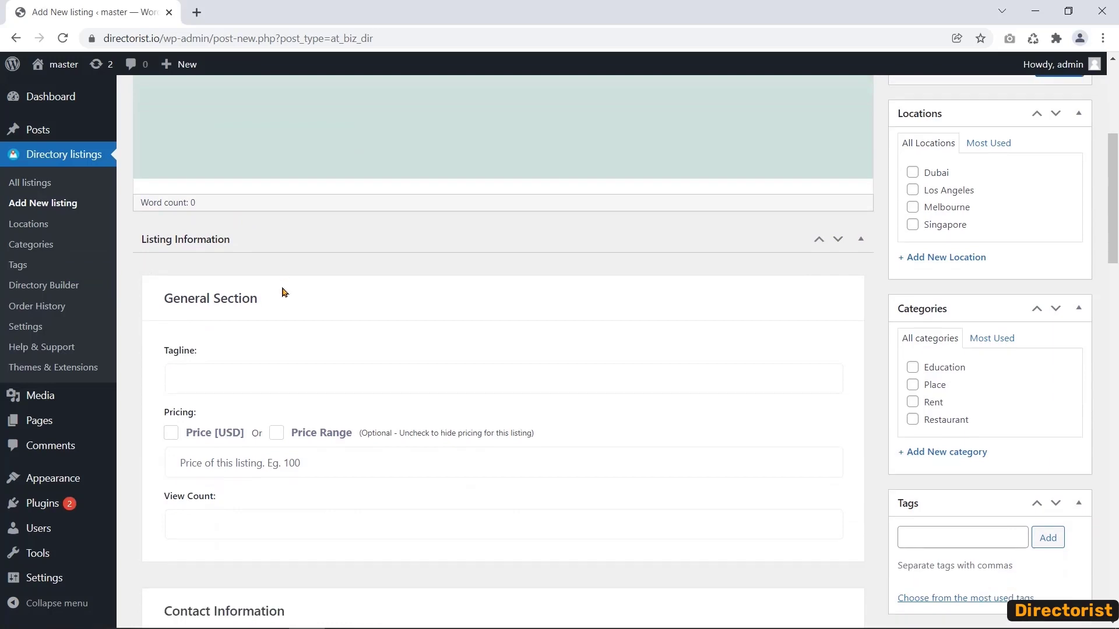
scroll(226, 355, "down", 3)
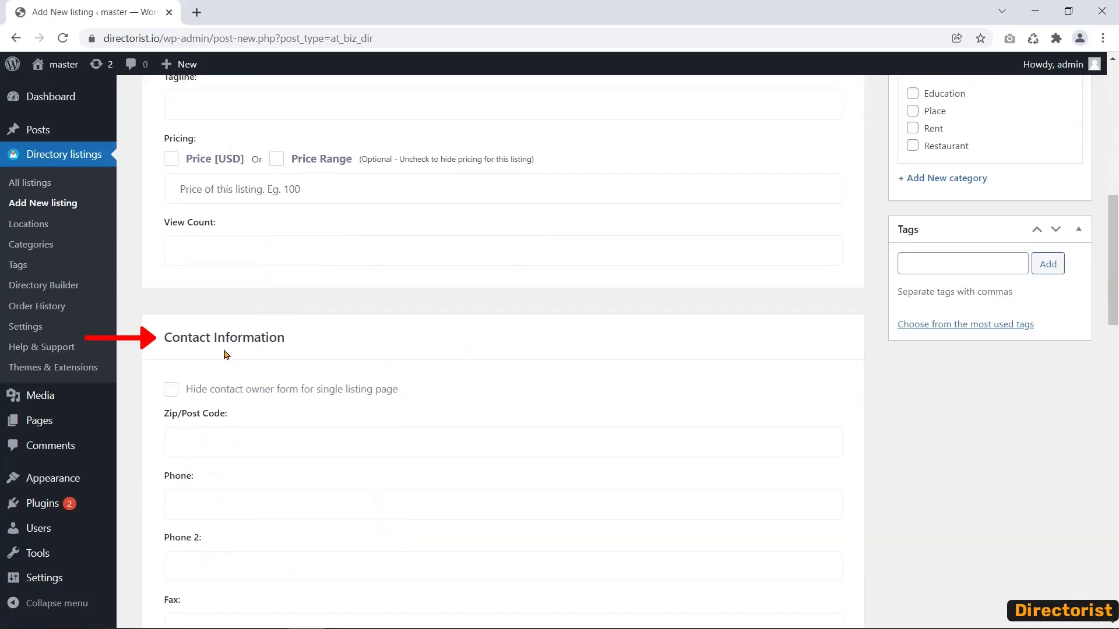
scroll(319, 342, "down", 15)
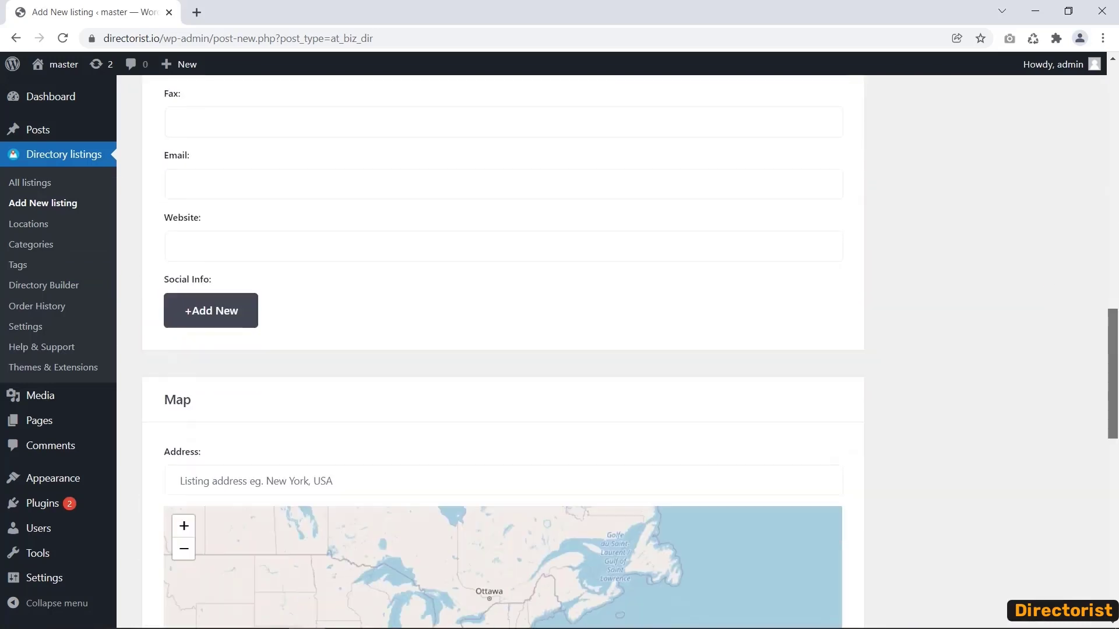
scroll(1113, 386, "down", 8)
scroll(879, 392, "up", 20)
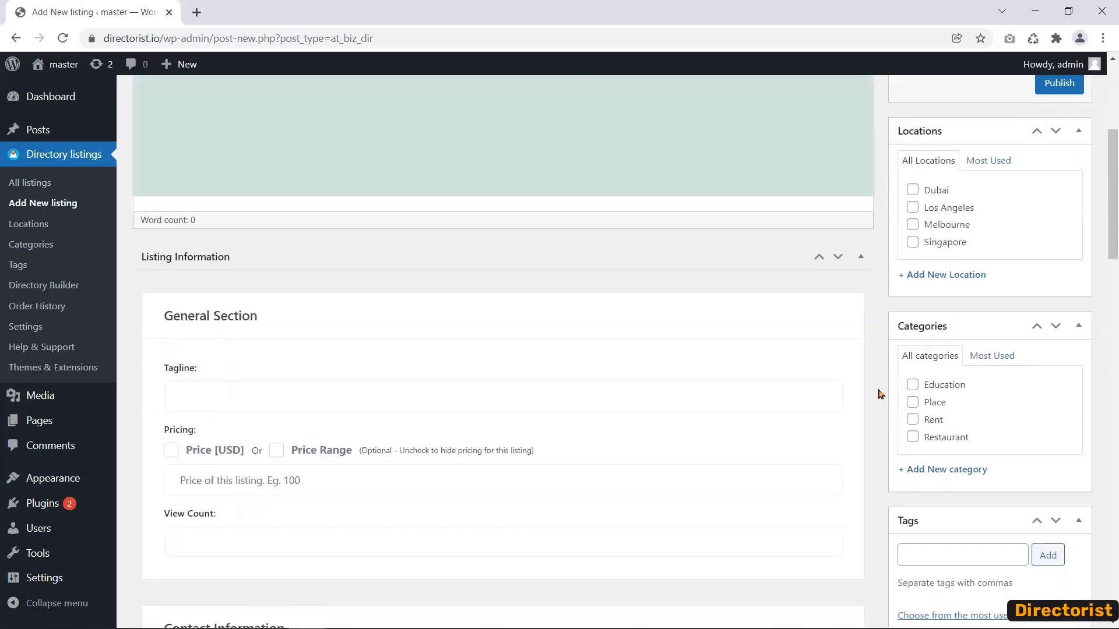
scroll(880, 395, "down", 1)
scroll(879, 394, "down", 18)
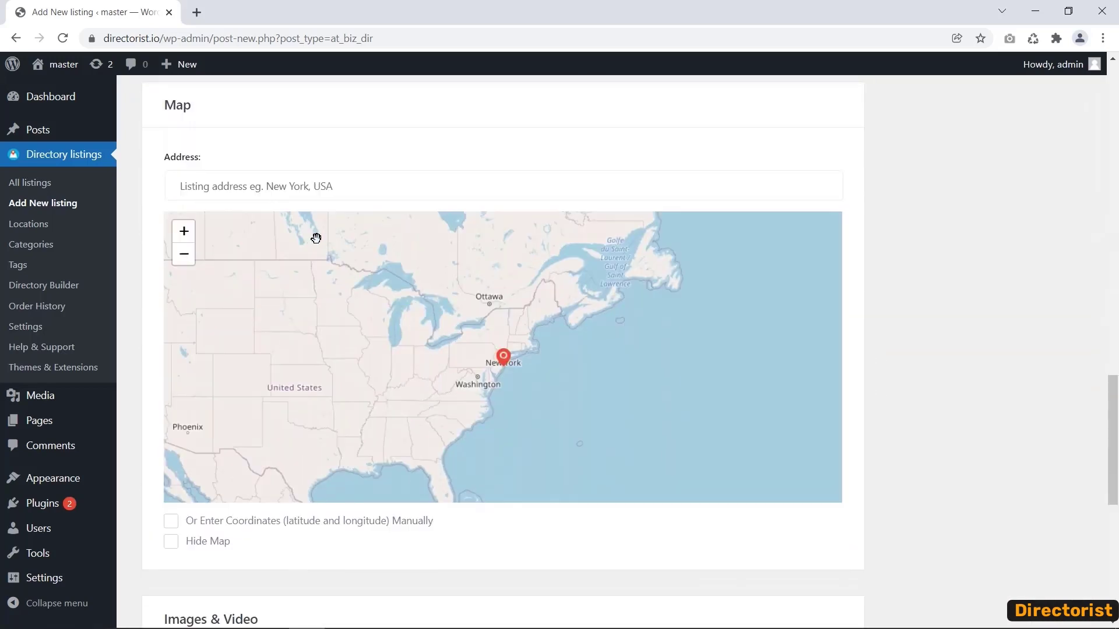
scroll(131, 321, "down", 2)
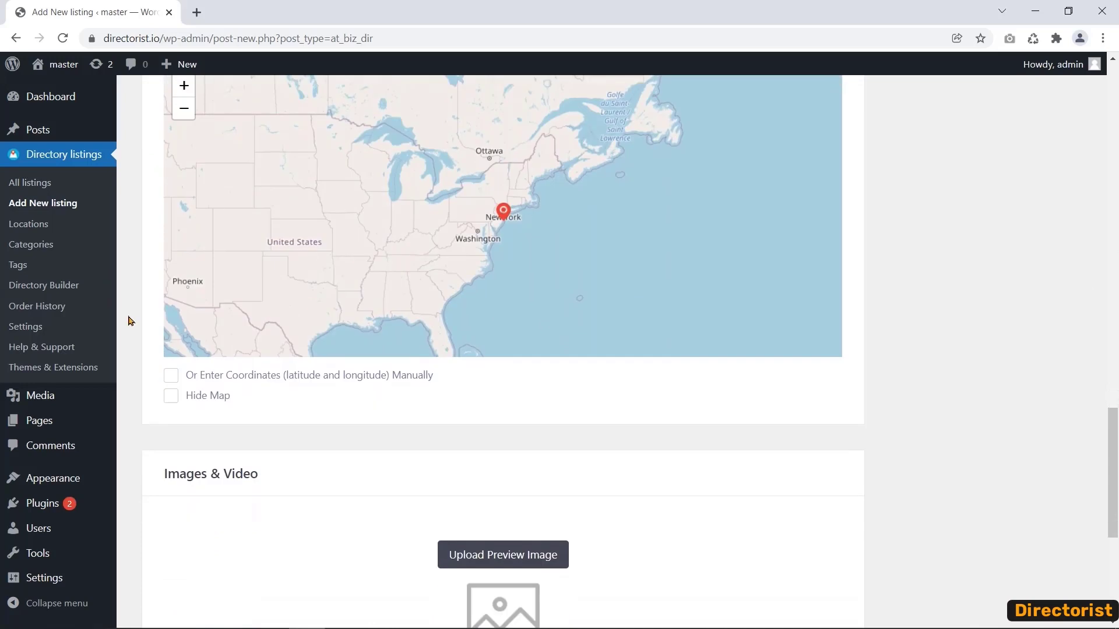
left_click(389, 377)
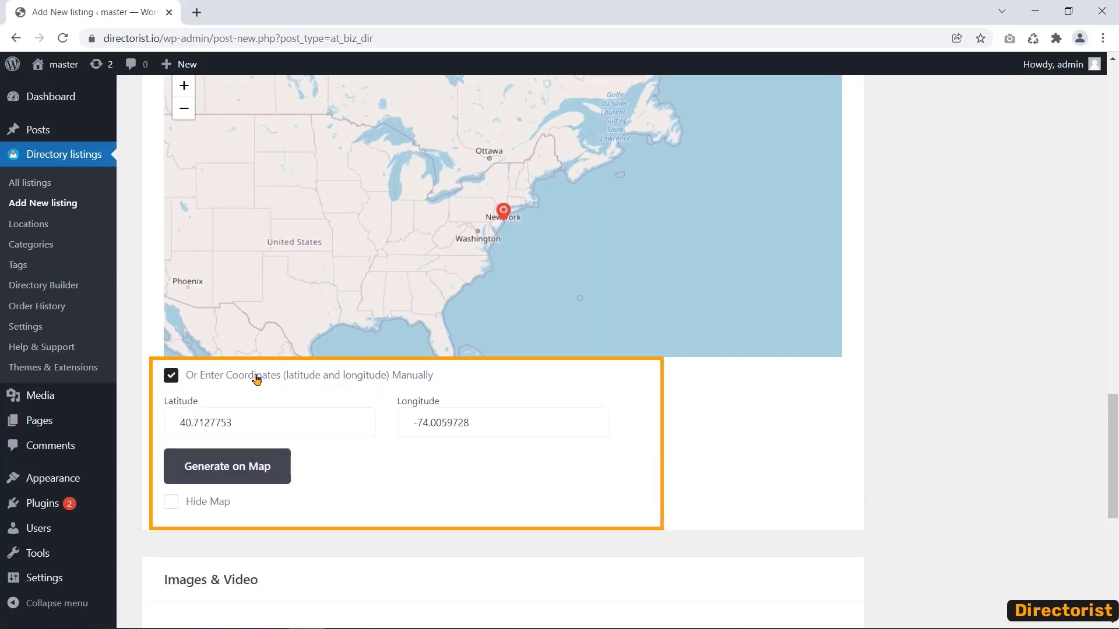
left_click(493, 424)
- Move down to the Images & Video section and select the Video URL field
scroll(365, 484, "down", 2)
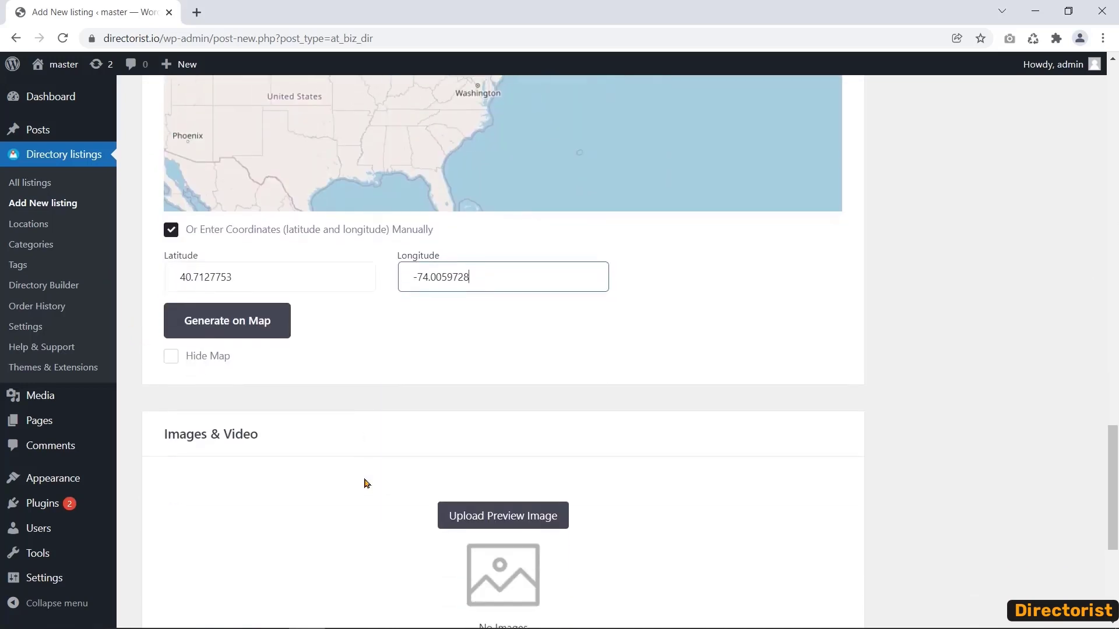
scroll(335, 447, "down", 3)
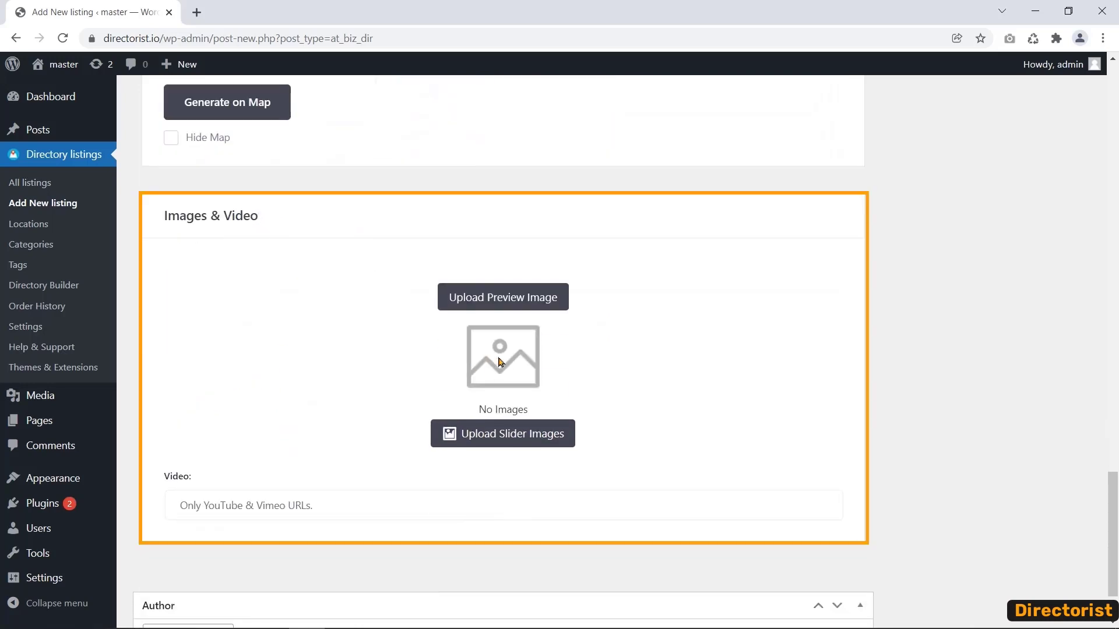
scroll(303, 402, "down", 1)
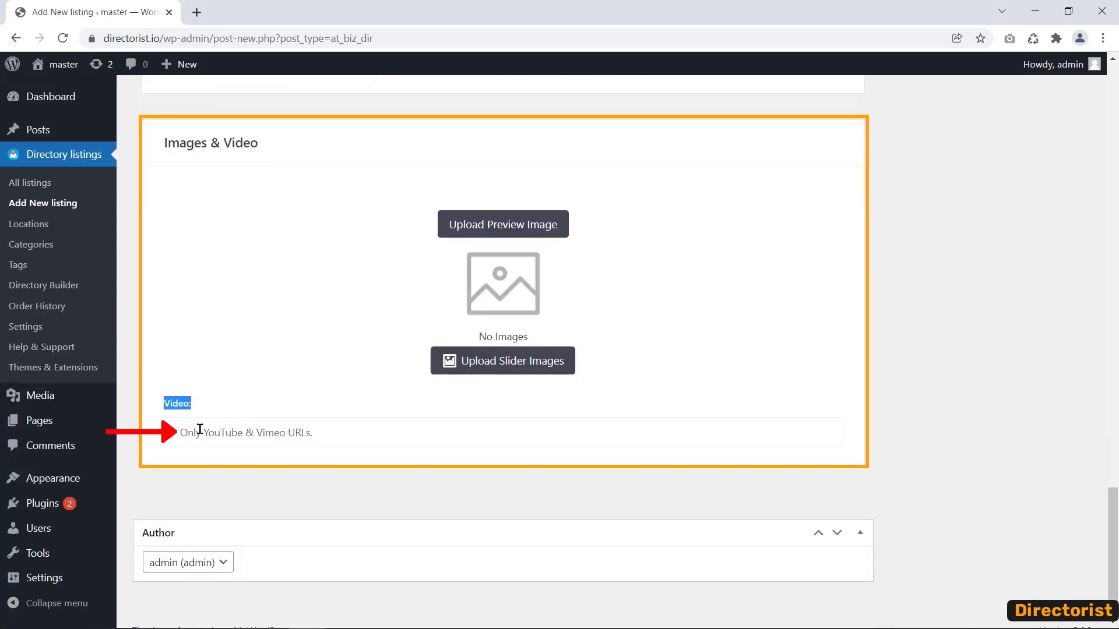
left_click(337, 435)
scroll(255, 330, "down", 1)
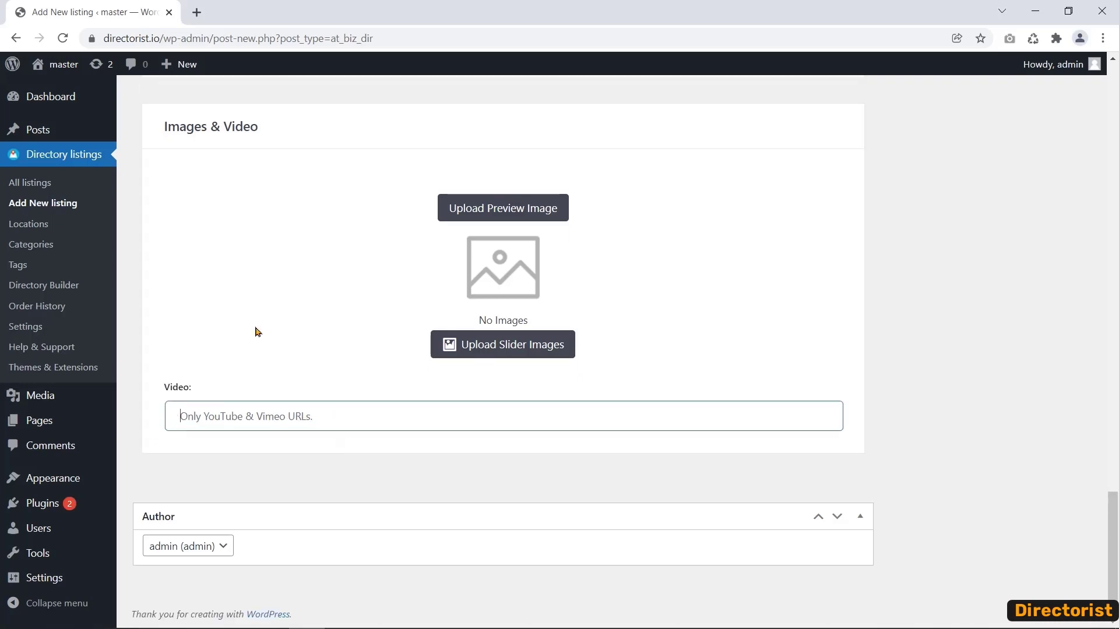
- Check the directory Locations list, then go to the Directory Builder's General settings
left_click(35, 224)
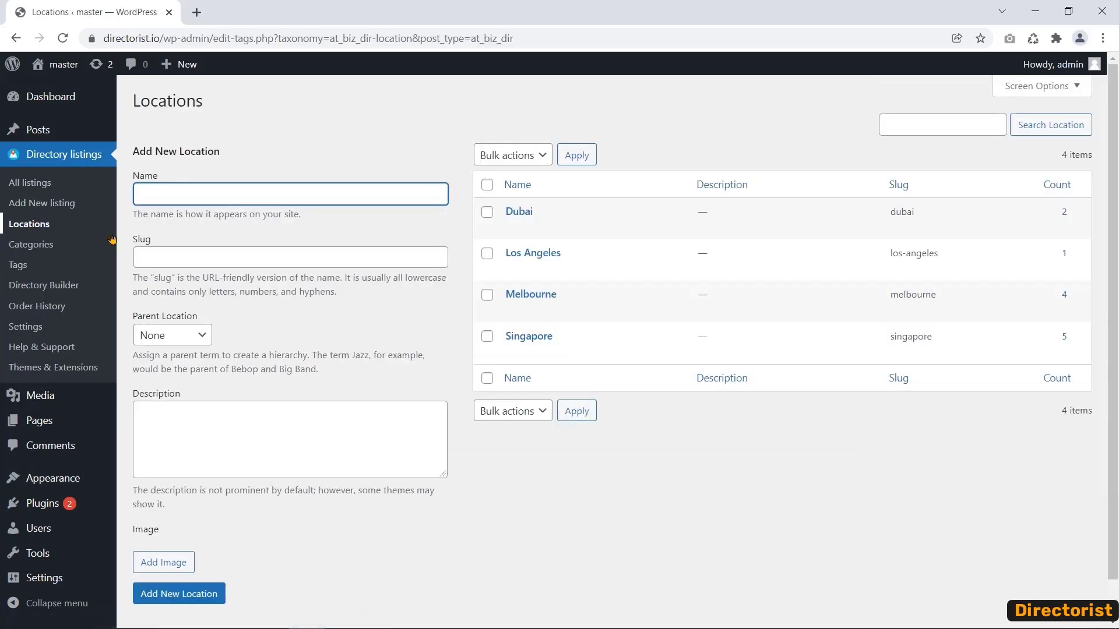
left_click(50, 286)
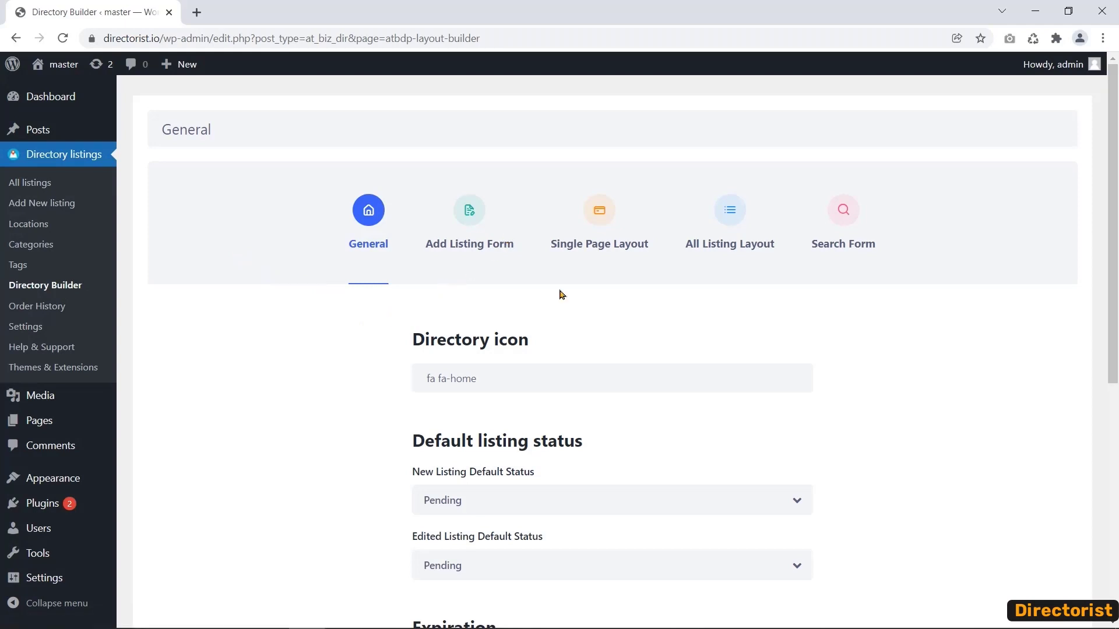
- Add a Text custom field under Title in the Add Listing Form
left_click(472, 245)
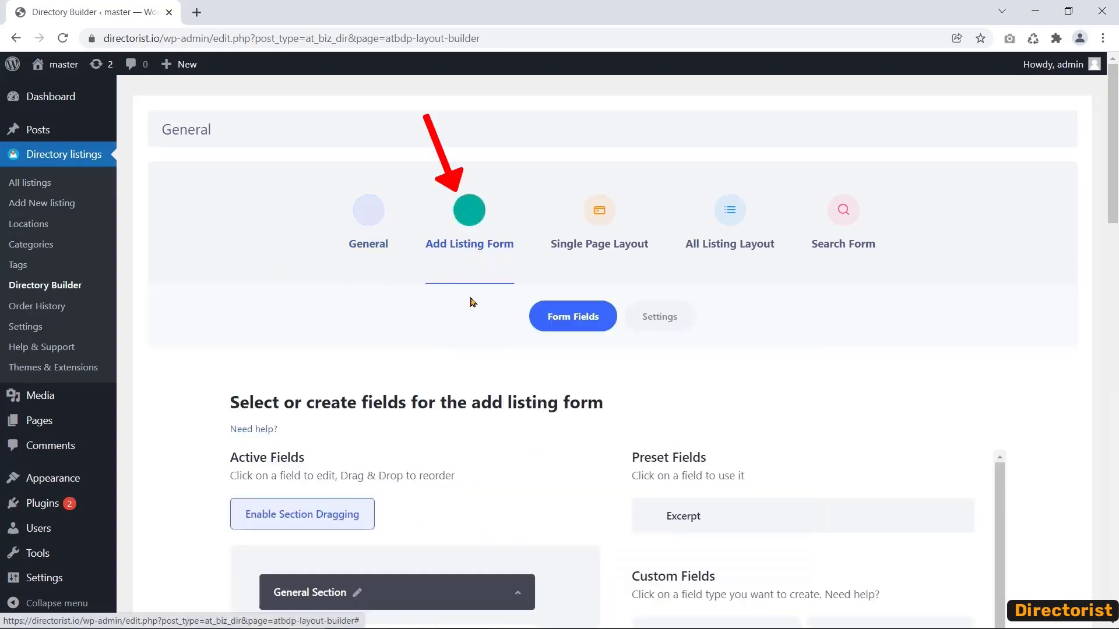
scroll(583, 279, "down", 7)
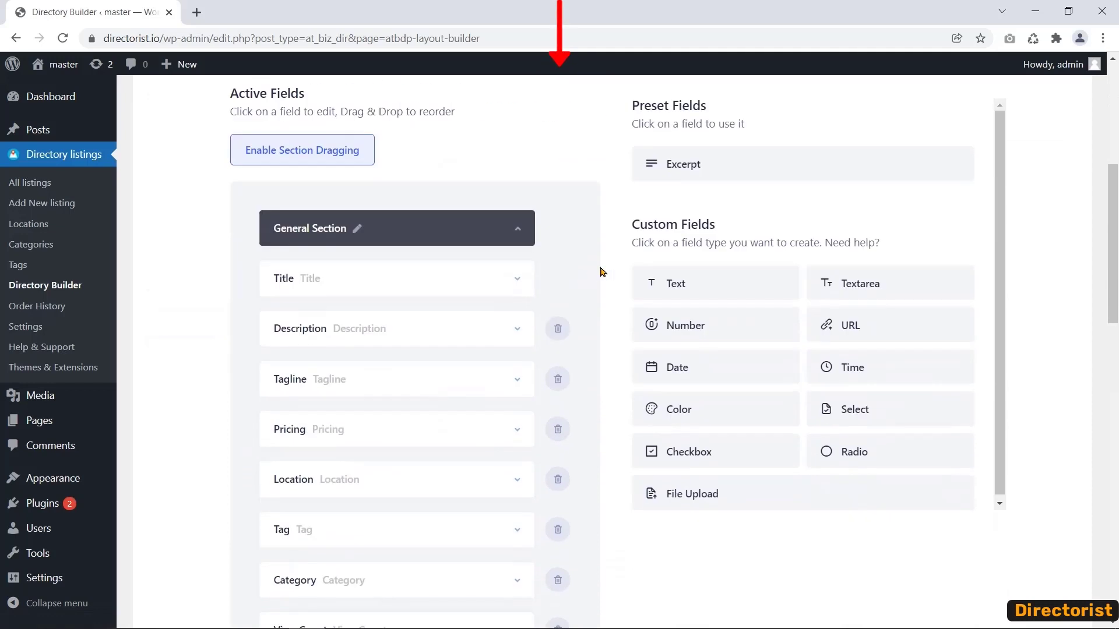
scroll(603, 271, "down", 9)
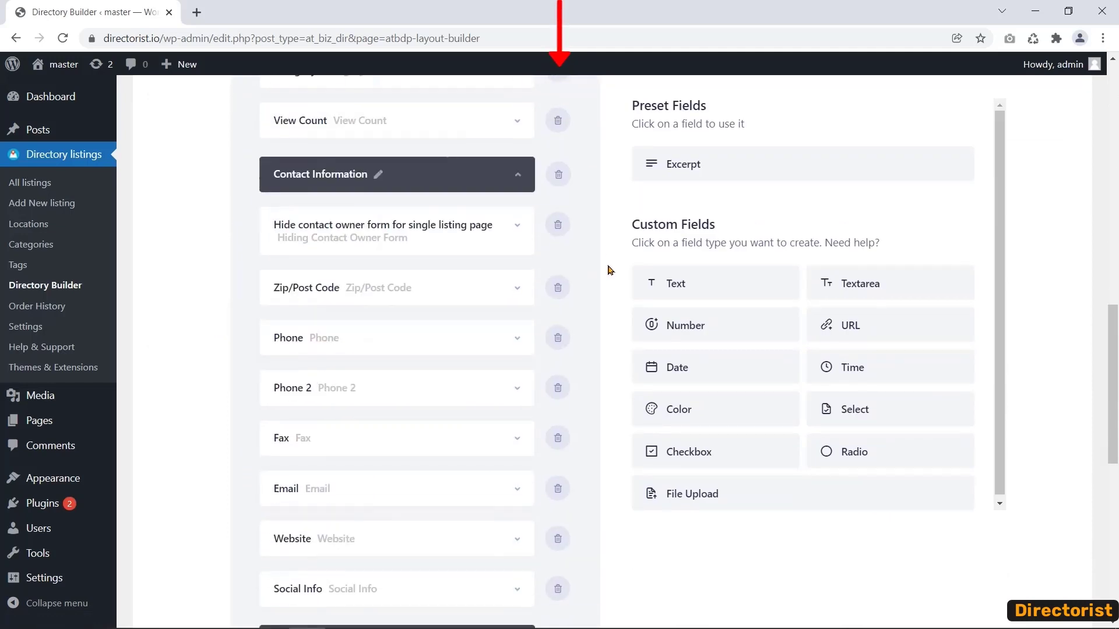
left_click_drag(1113, 352, 1099, 475)
scroll(707, 358, "up", 19)
left_click_drag(707, 357, 362, 428)
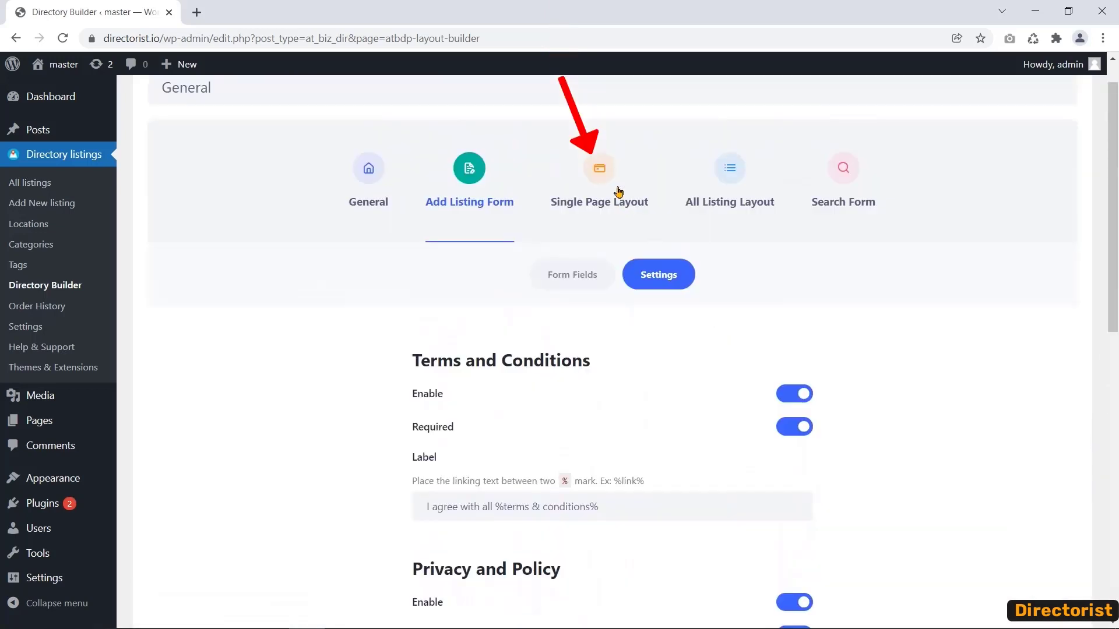
- Review the Single Page Layout header builder, then switch to All Listing Layout's grid card
left_click(618, 191)
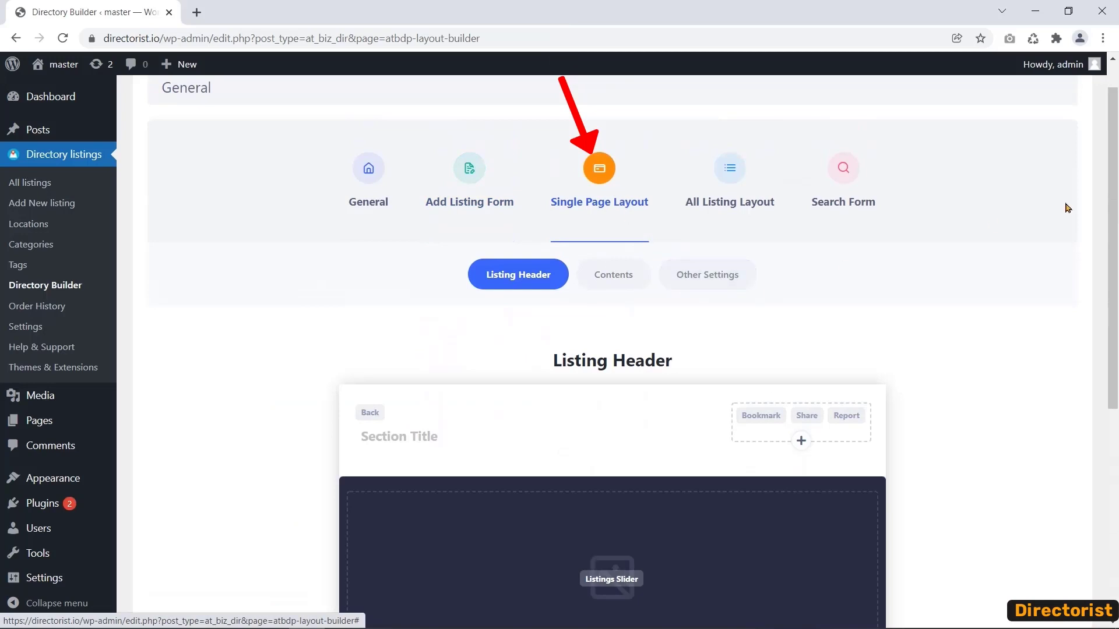
scroll(1110, 410, "down", 6)
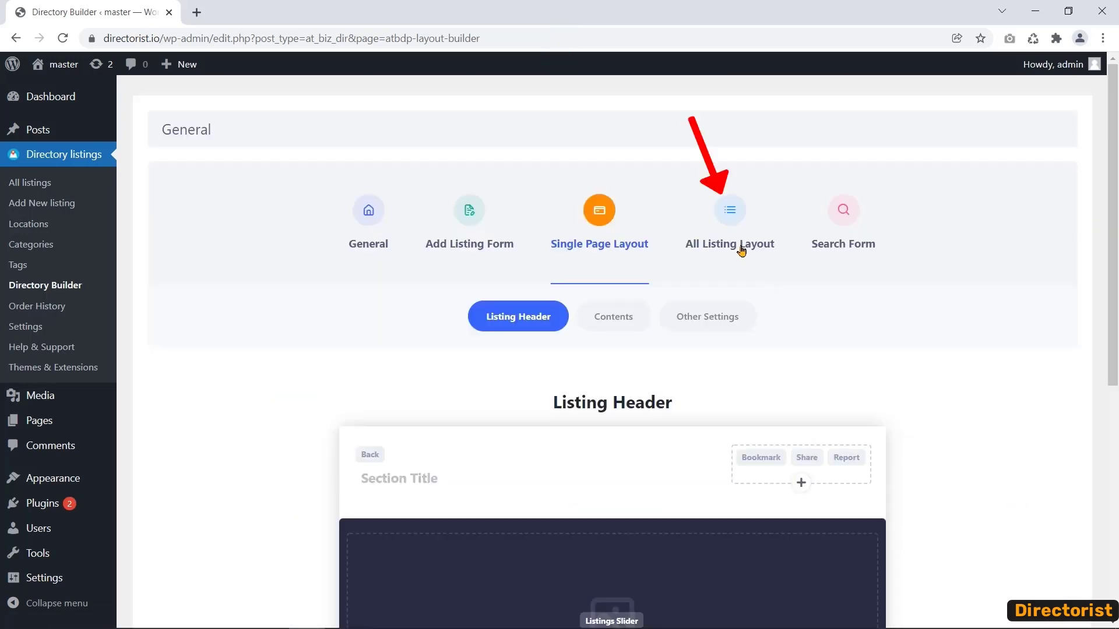
left_click(736, 244)
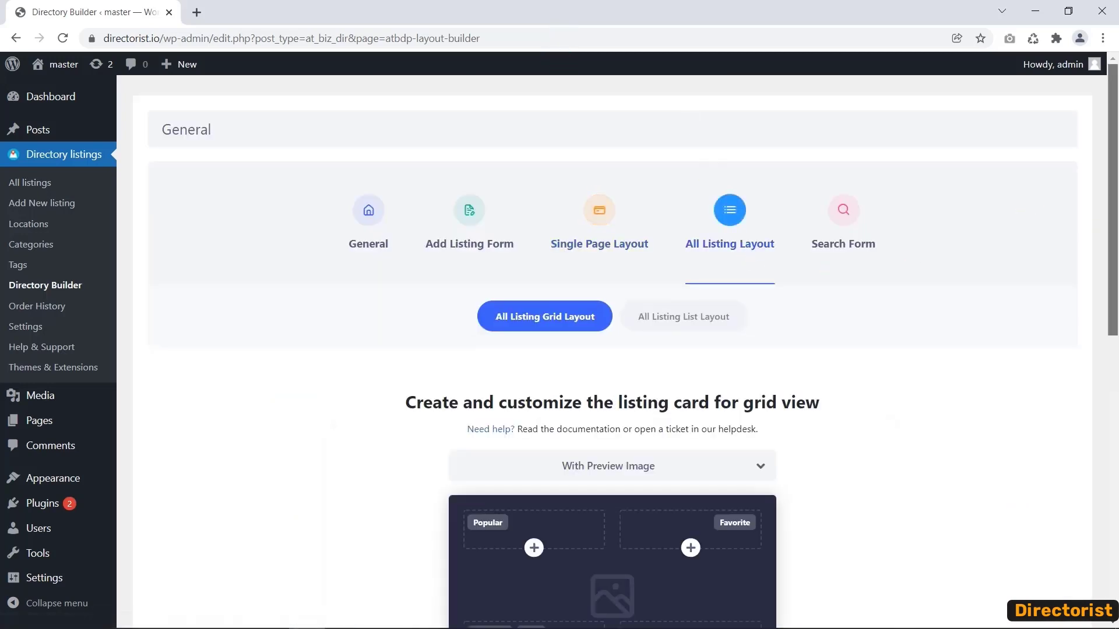
- Insert a Website element below Location, Phone and Posted Date in the grid listing card
scroll(1098, 373, "down", 8)
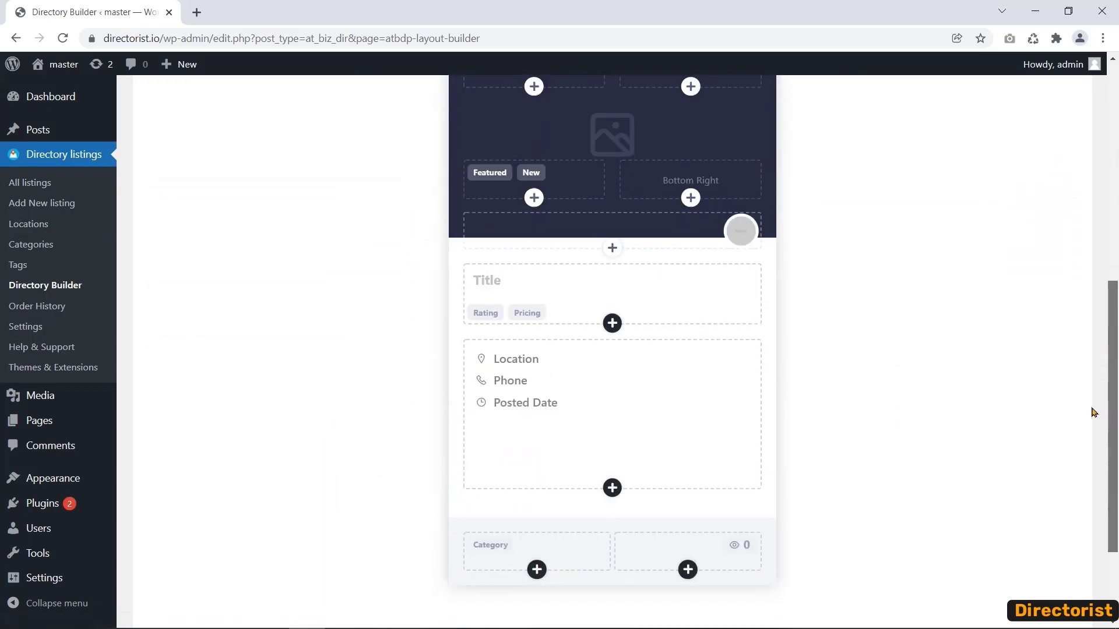
scroll(1092, 437, "down", 2)
scroll(1092, 457, "up", 2)
left_click(611, 499)
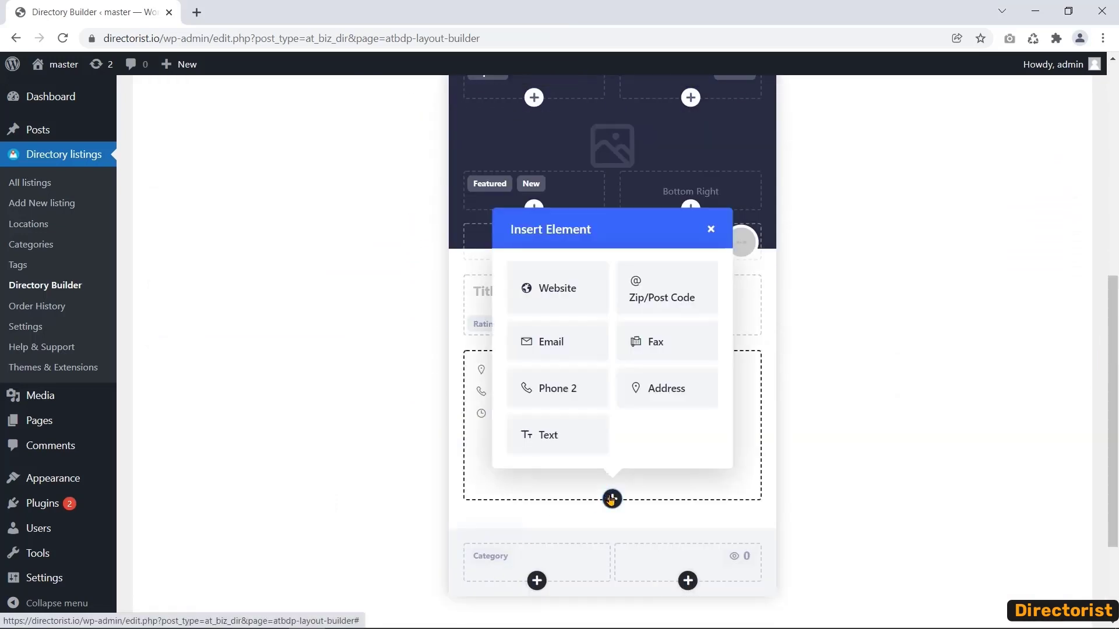
left_click(589, 296)
left_click(711, 276)
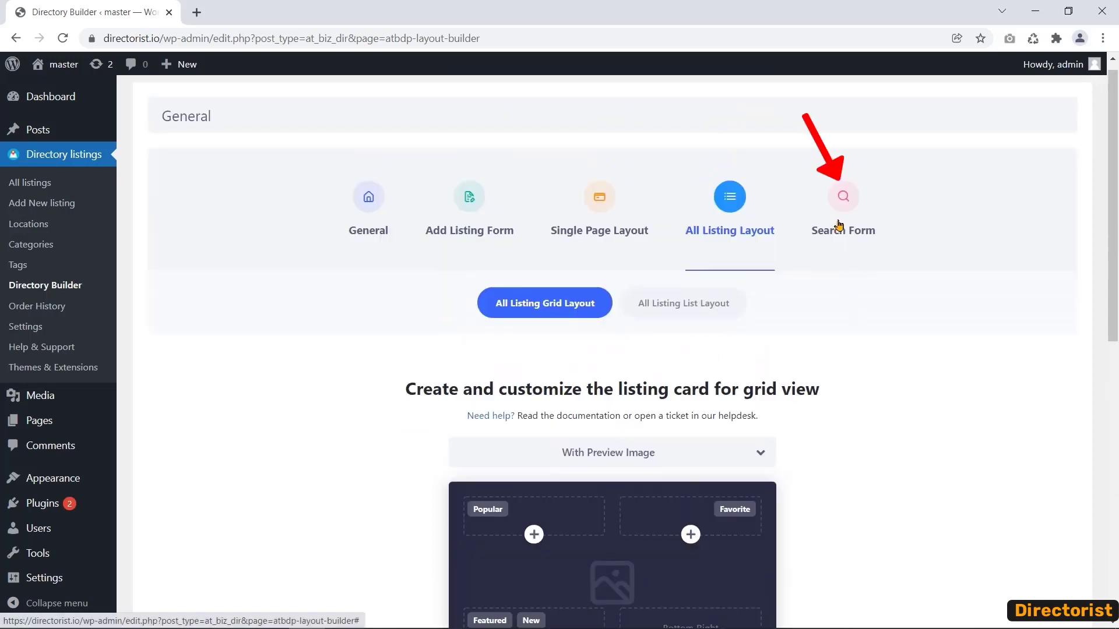
- On the Search Form tab, delete Fax from Active Fields so it returns to Preset Fields
left_click(839, 225)
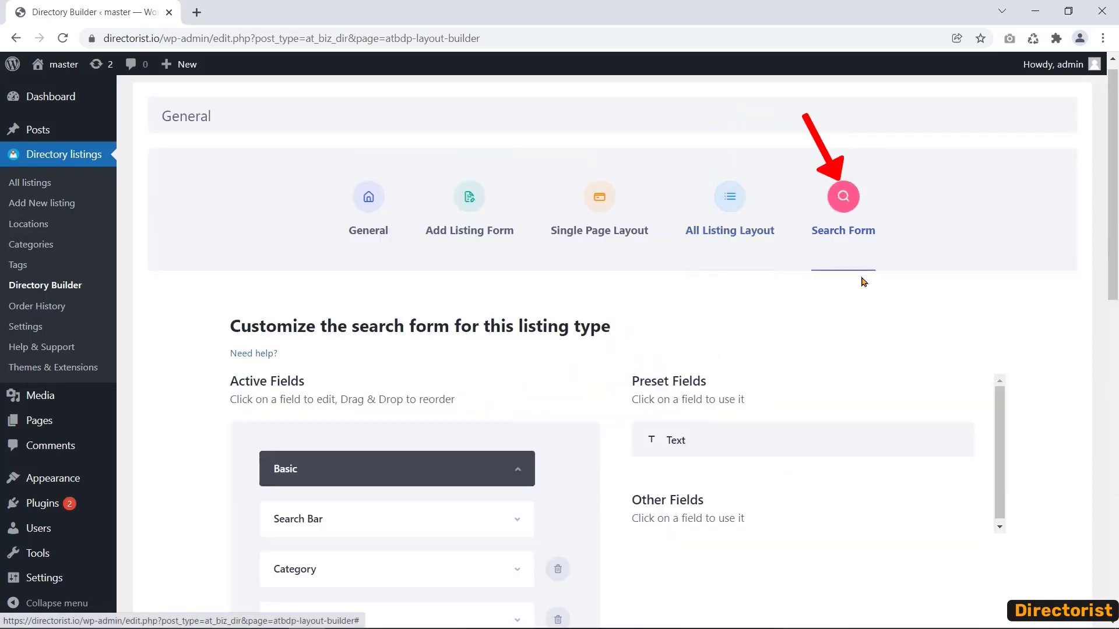
scroll(1107, 266, "down", 2)
left_click_drag(1107, 266, 1078, 467)
scroll(1078, 466, "down", 2)
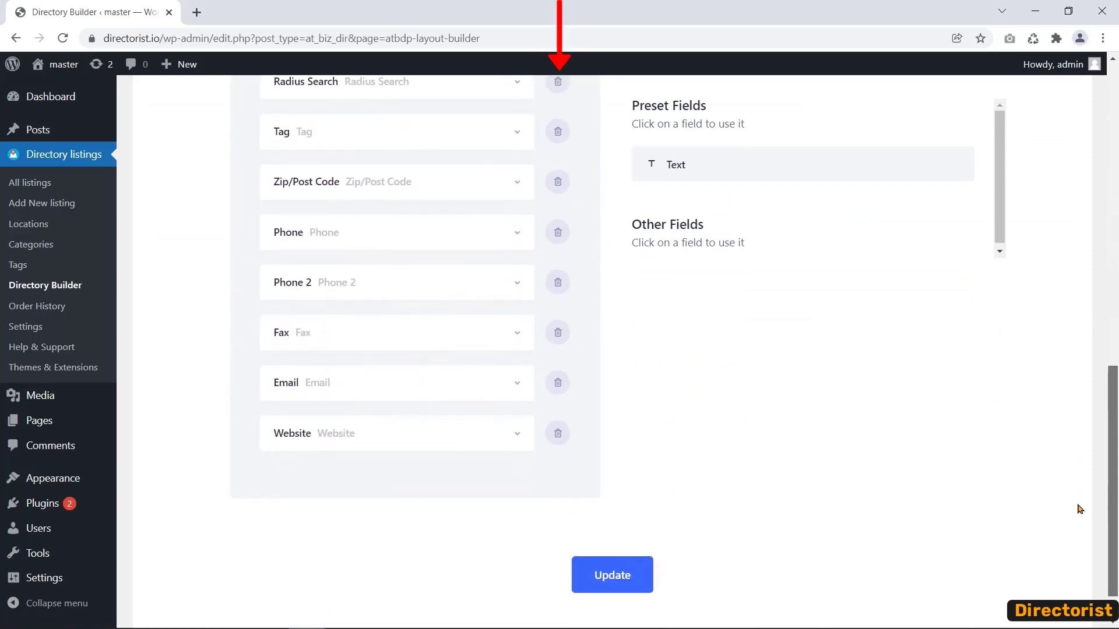
left_click(560, 390)
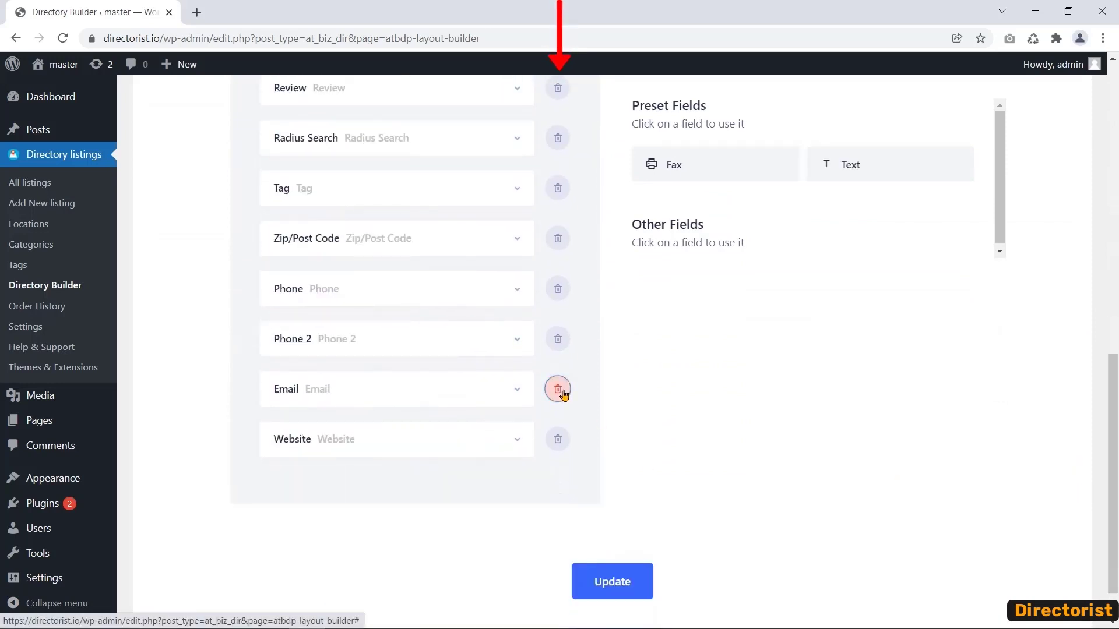
scroll(1037, 323, "up", 3)
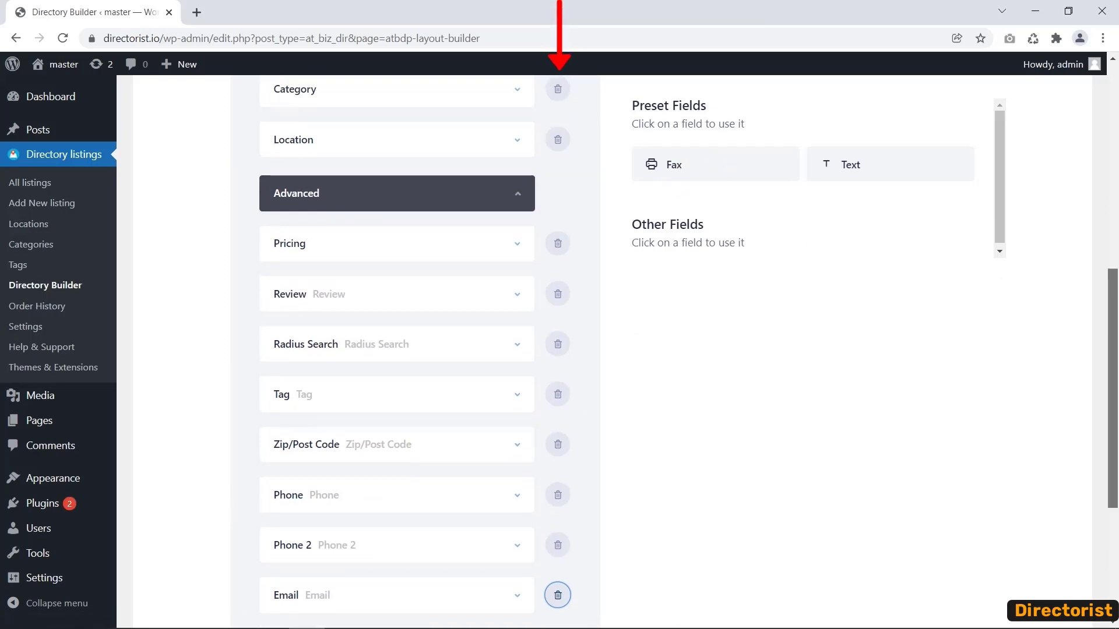
scroll(840, 241, "up", 7)
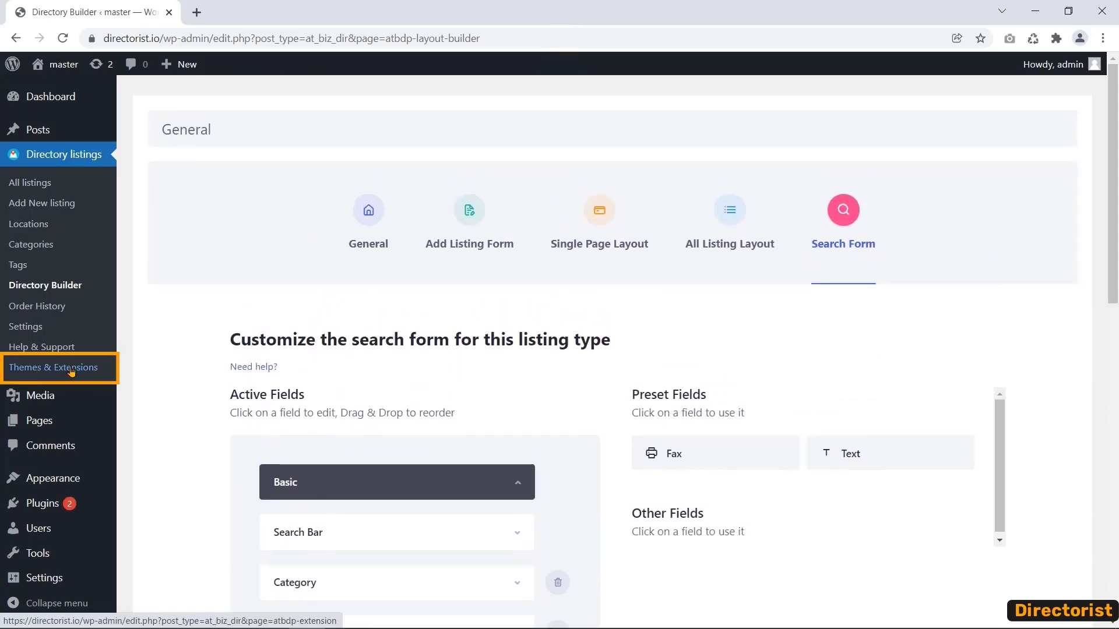
- Browse Directorist's Themes & Extensions page through its Extensions and Themes lists
left_click(71, 371)
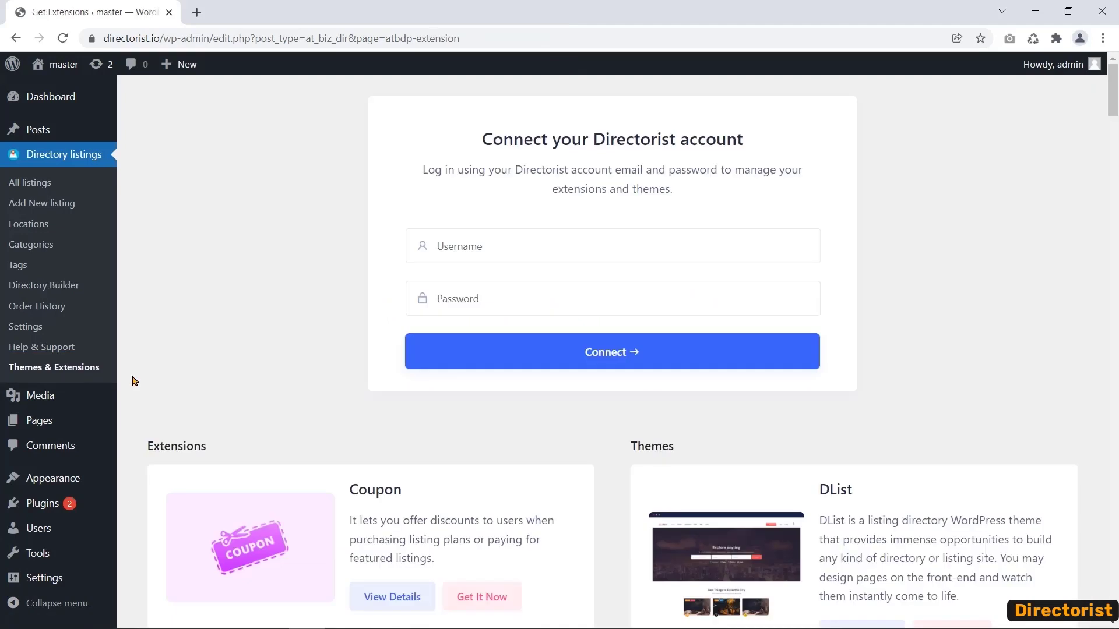
left_click_drag(144, 446, 212, 442)
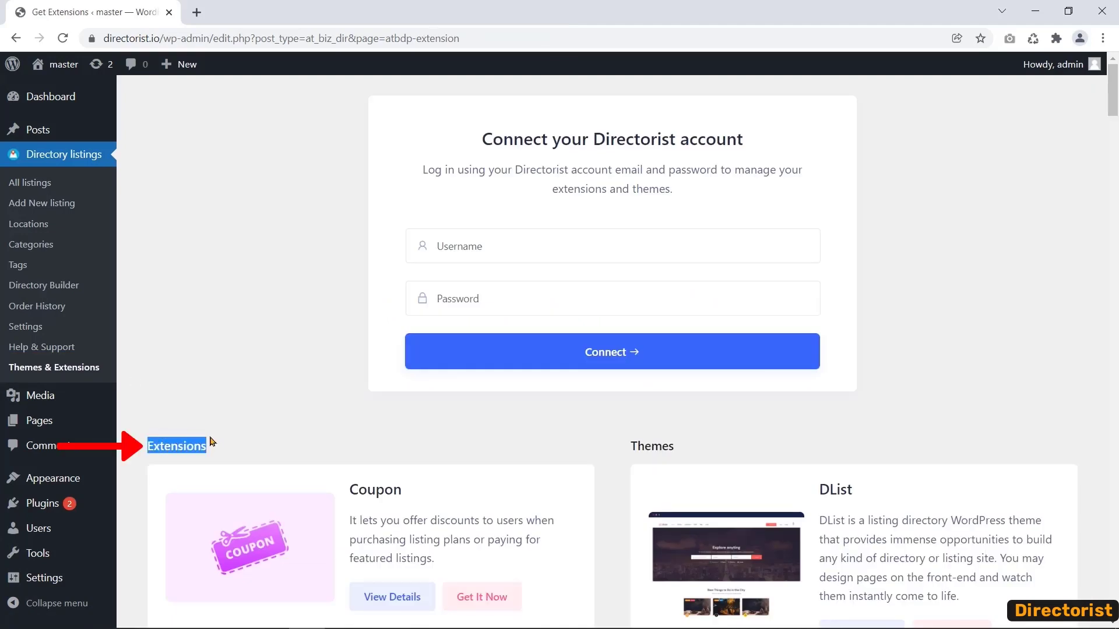
scroll(281, 419, "down", 5)
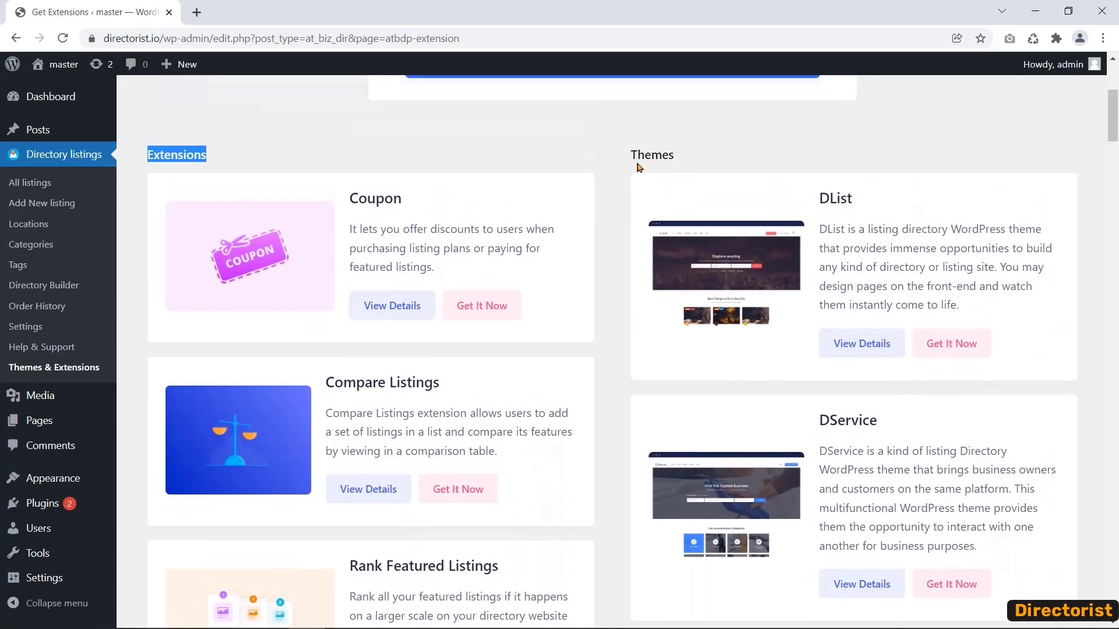
left_click(631, 156)
left_click(673, 157)
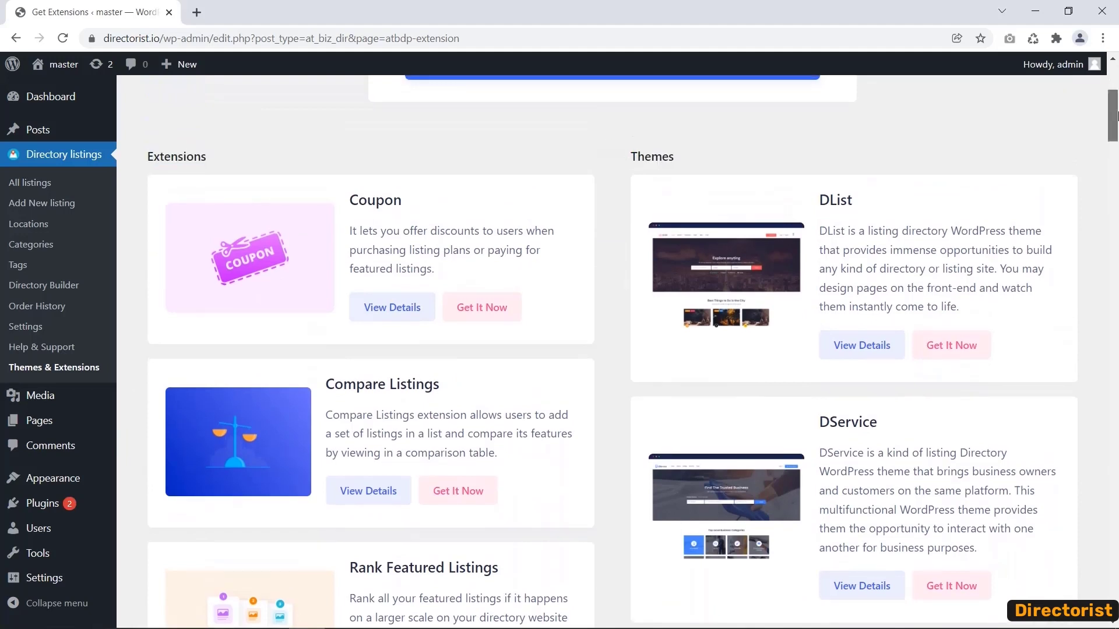
scroll(673, 157, "down", 10)
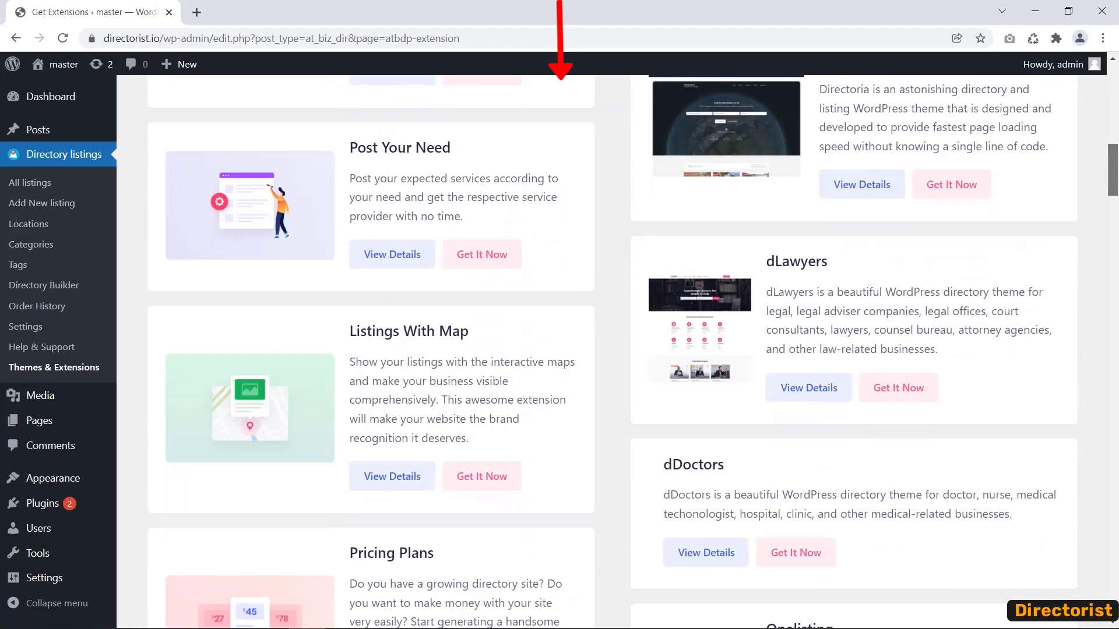
left_click_drag(1115, 170, 1115, 533)
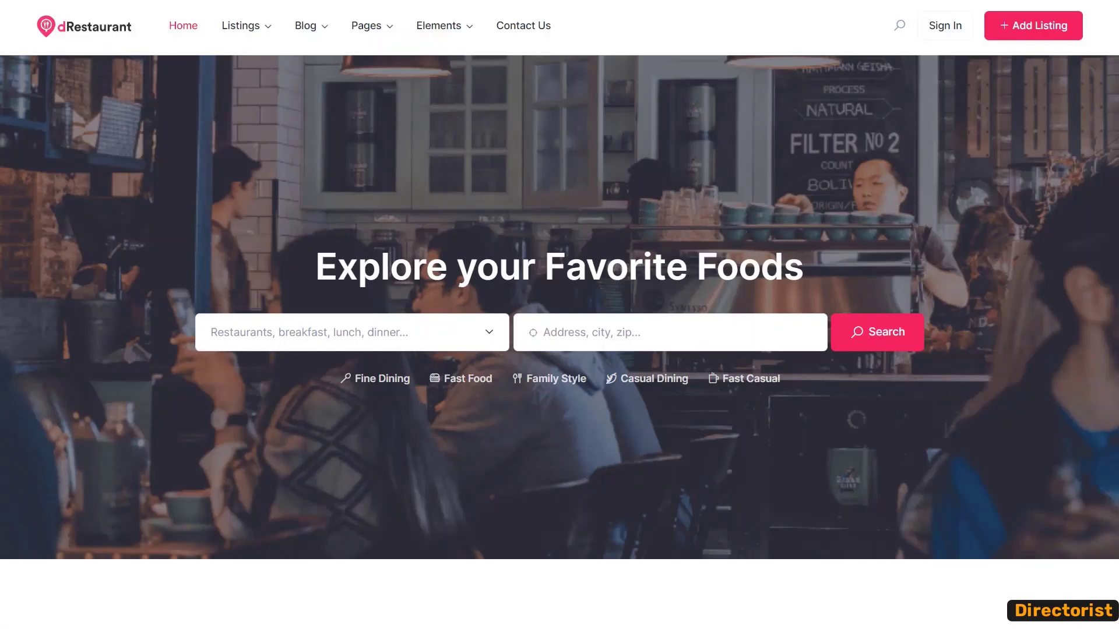
- Scroll the dRestaurant homepage past Browse by Category and Explore Famous Food Cities to Top Food Around You
scroll(559, 315, "down", 7)
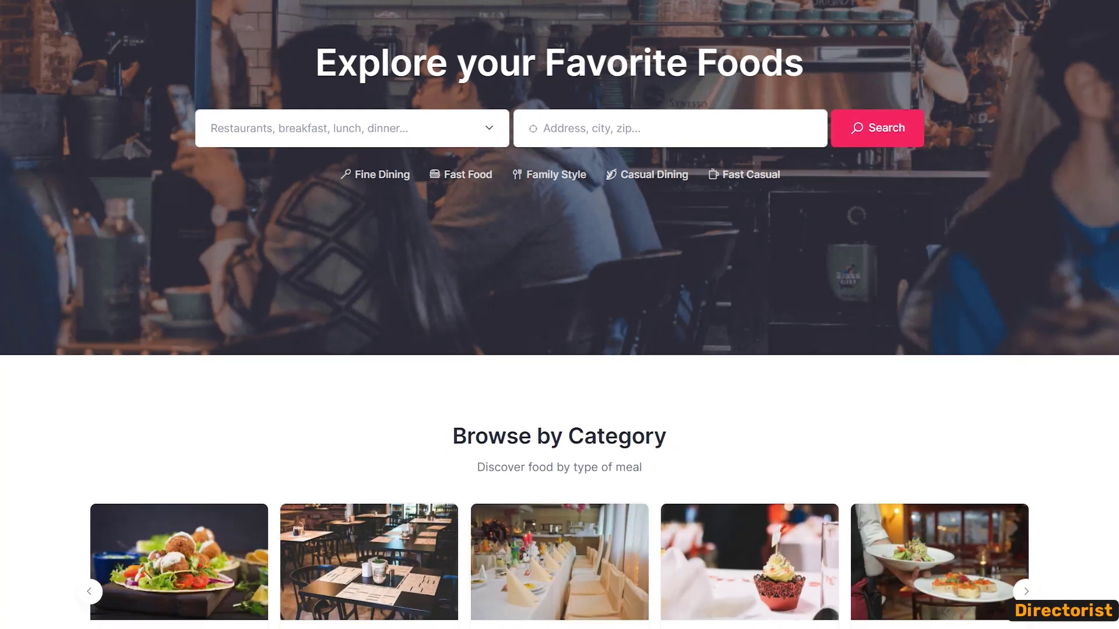
scroll(559, 315, "down", 7)
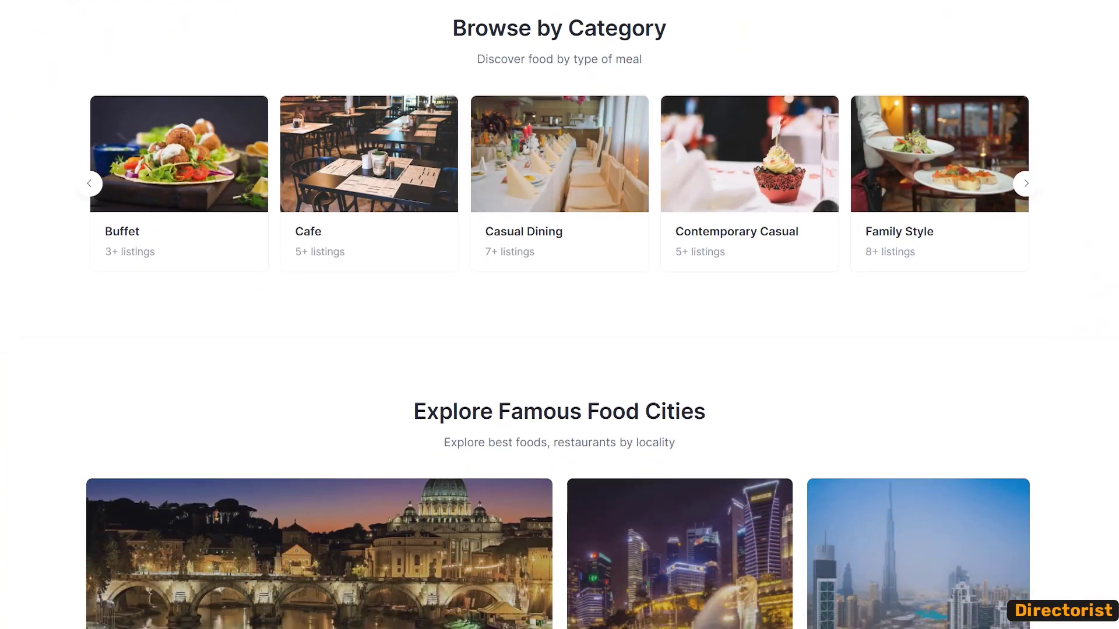
scroll(559, 315, "down", 7)
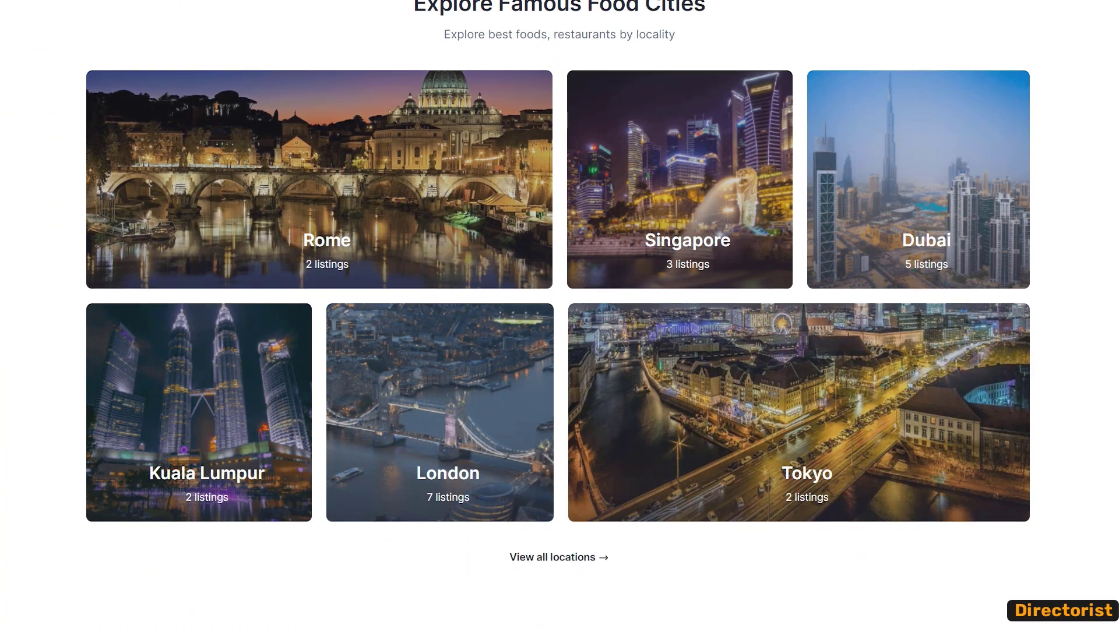
scroll(559, 314, "down", 5)
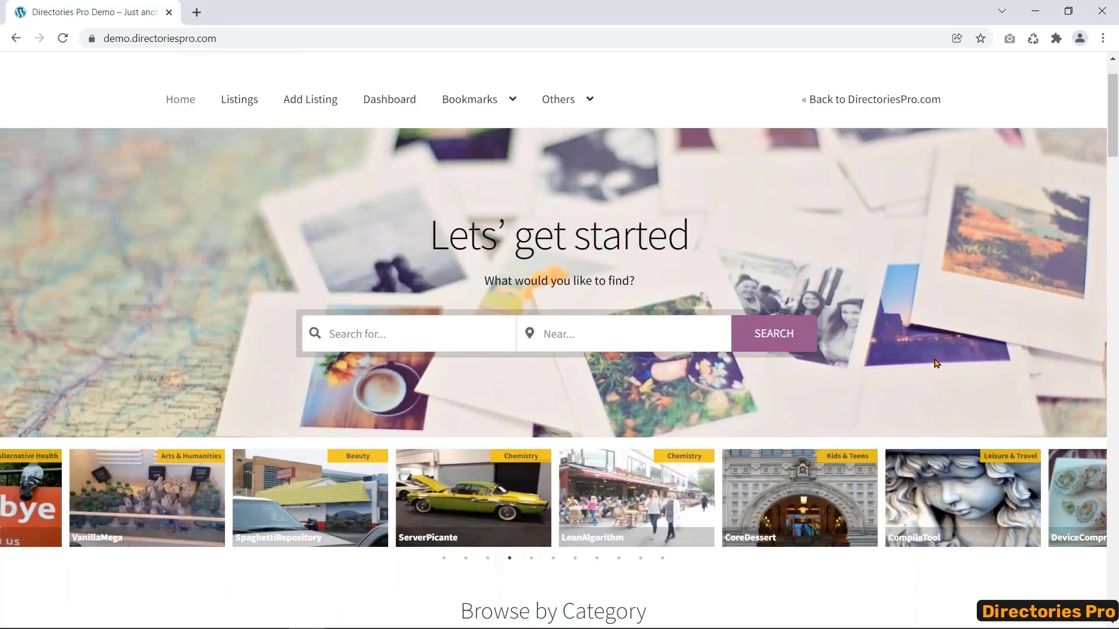
- Page through the featured listings carousel and open the VanillaMega listing
left_click(1088, 509)
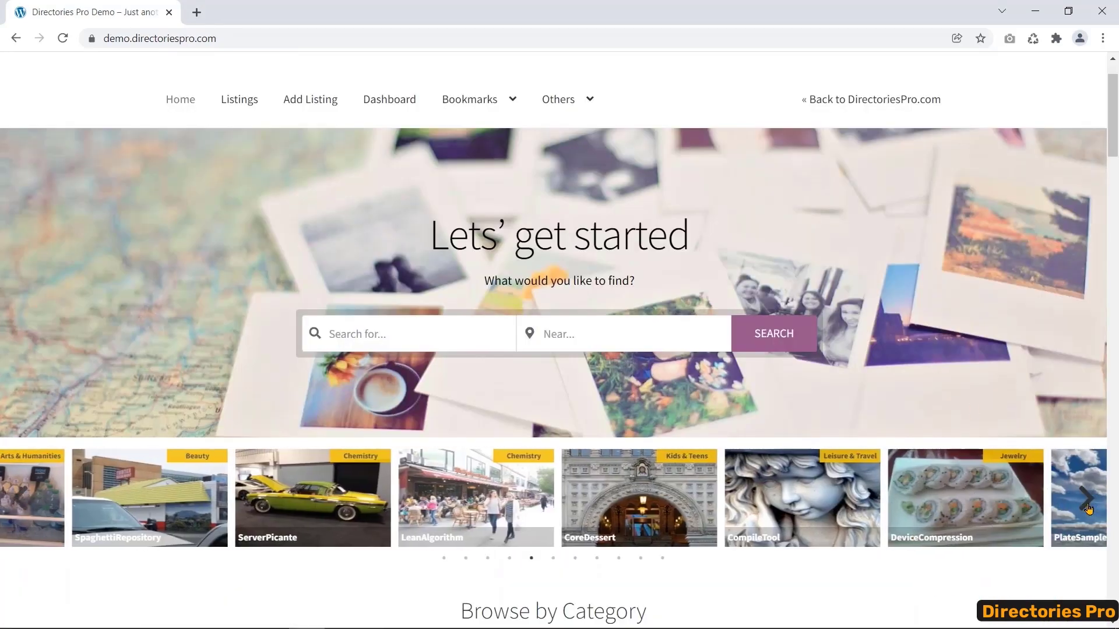
left_click(1087, 509)
left_click(1088, 509)
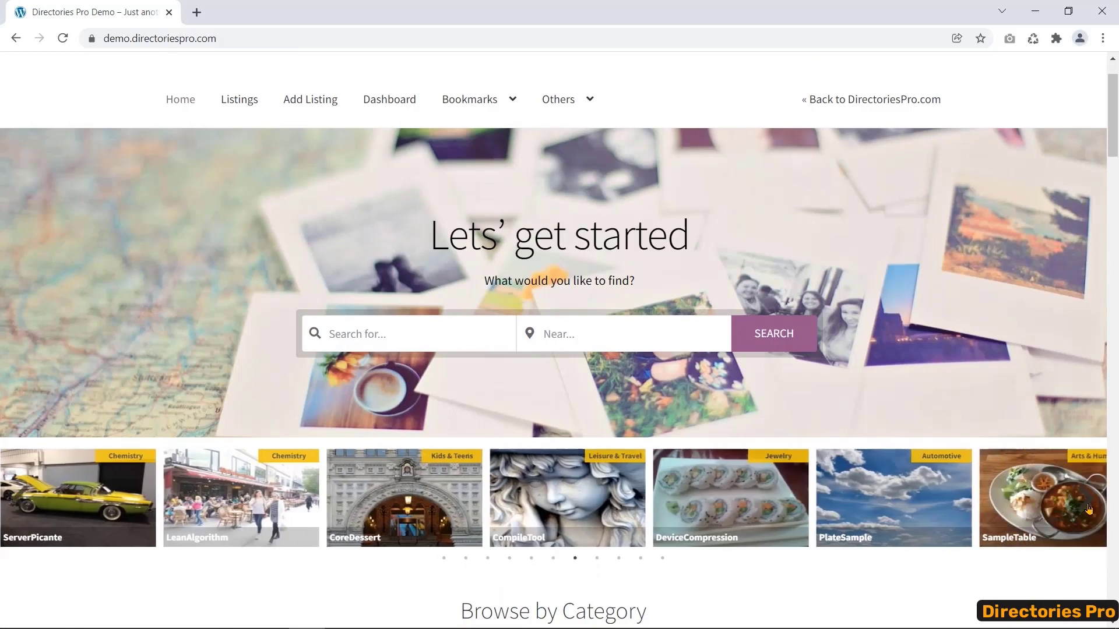
left_click_drag(1088, 509, 415, 480)
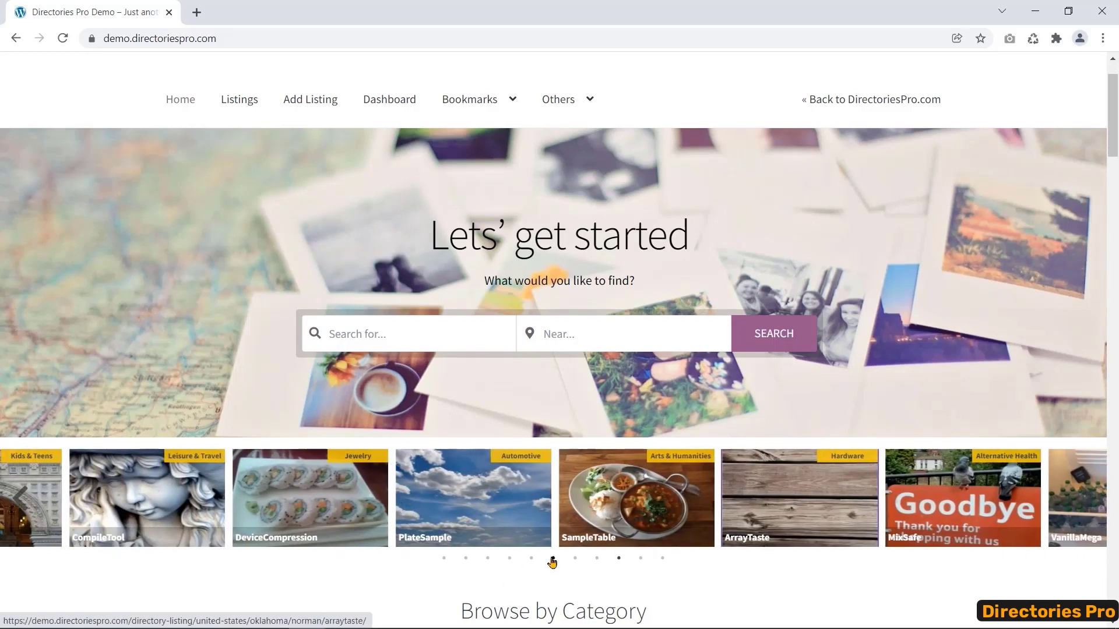
left_click(552, 559)
left_click(173, 505)
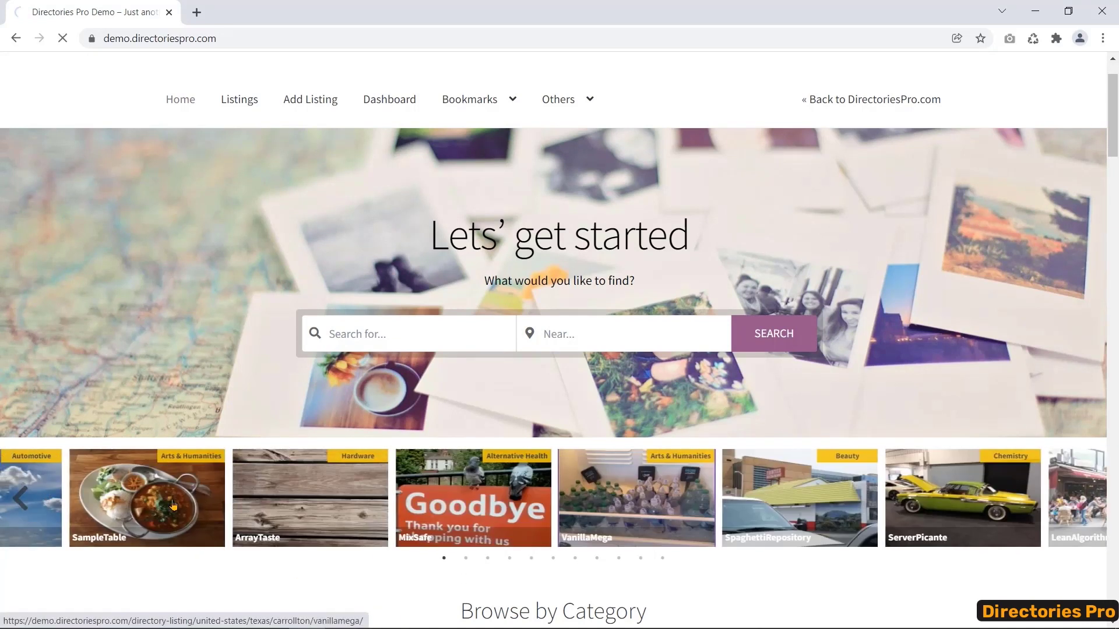
scroll(74, 396, "down", 6)
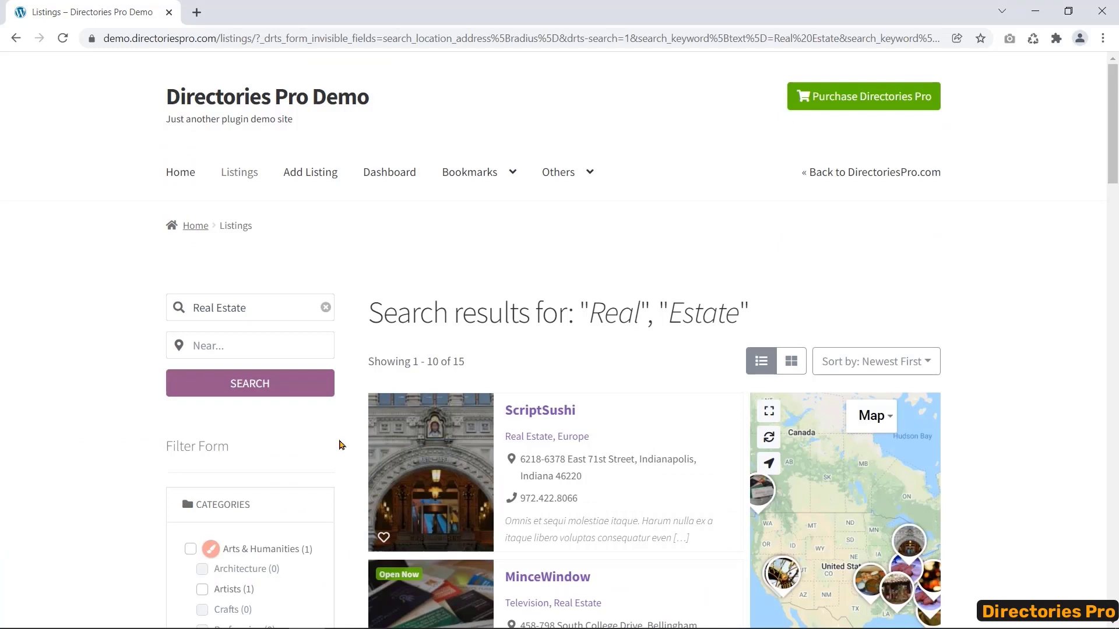
- Look over the 'Real Estate' search results, listing 1–10 of 15 with a map
left_click_drag(407, 315, 923, 283)
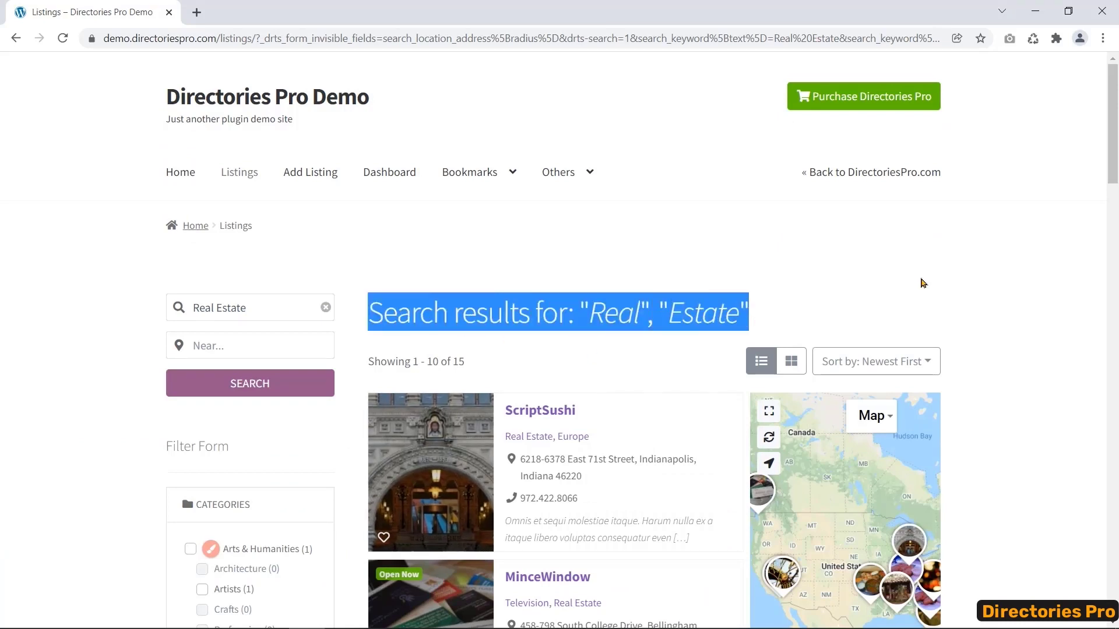
scroll(980, 216, "down", 5)
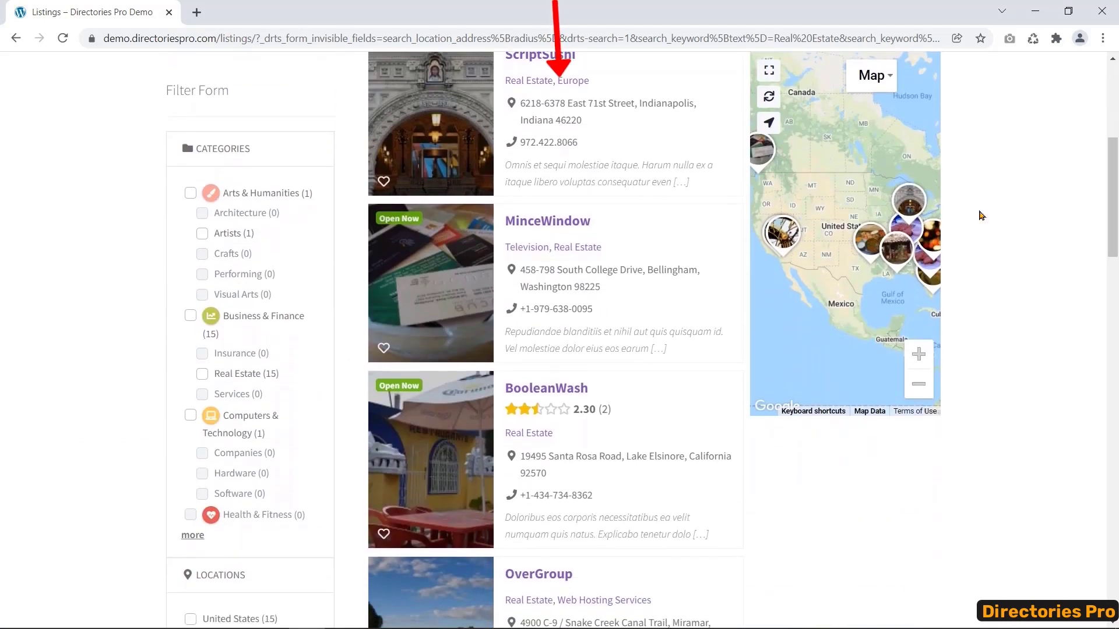
scroll(125, 530, "down", 6)
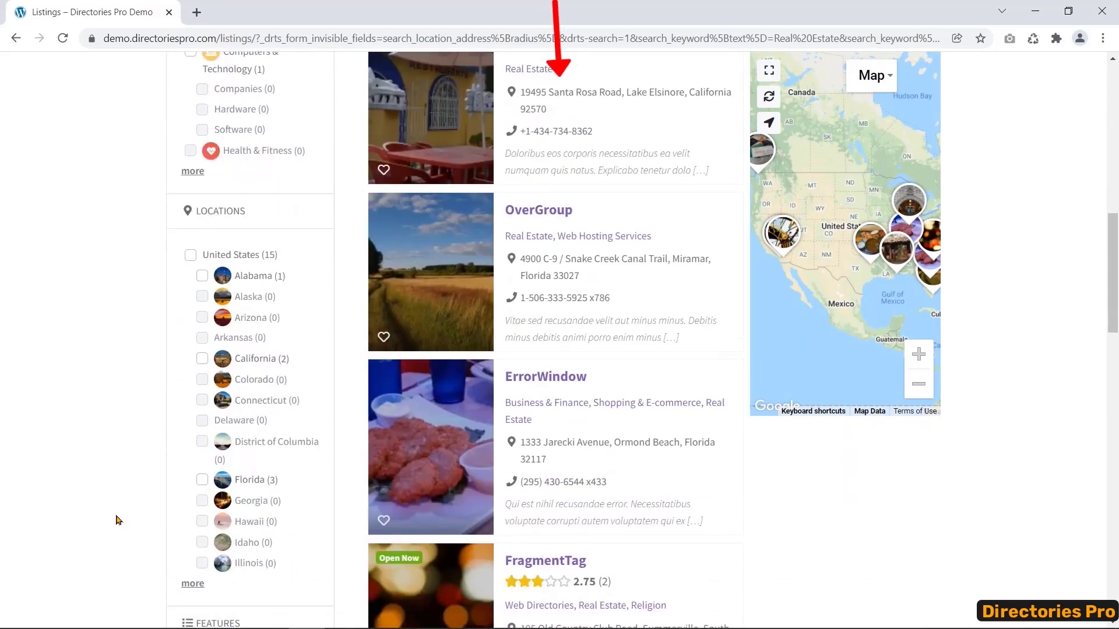
scroll(168, 440, "down", 8)
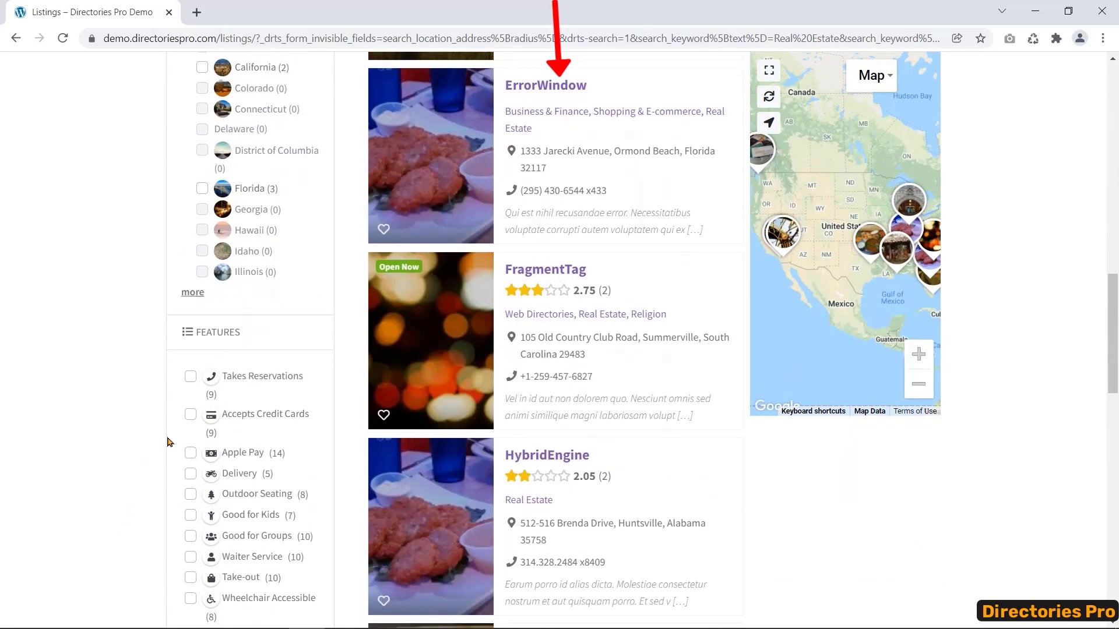
scroll(168, 442, "down", 12)
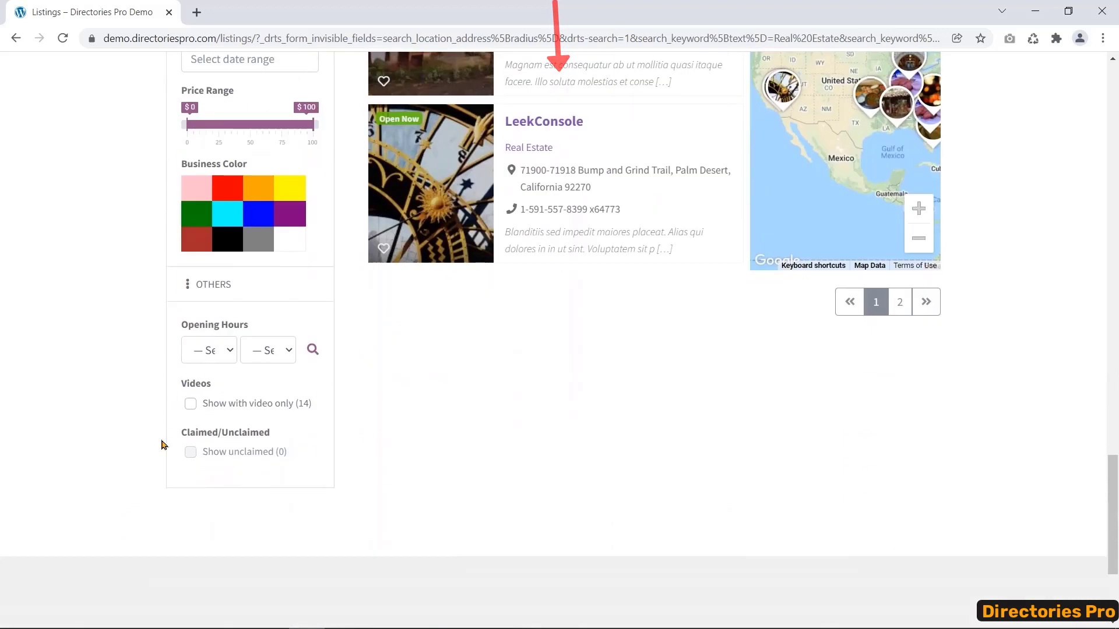
scroll(161, 444, "up", 20)
- Search the listings for RestorePath, then go to the Add Listing page
triple_click(262, 307)
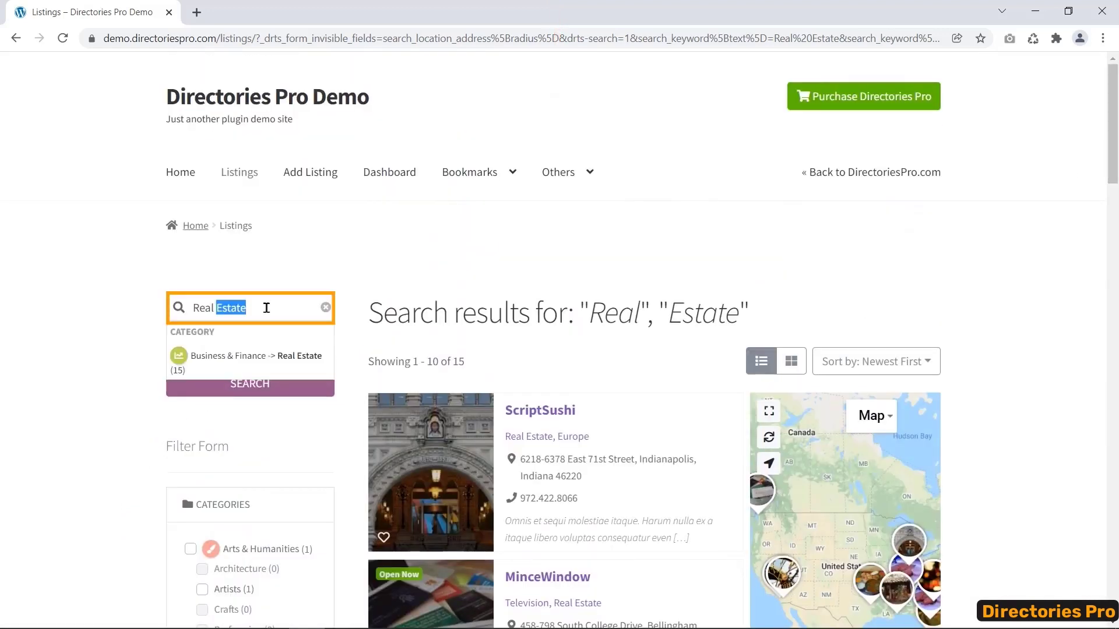
type("Res")
type("th")
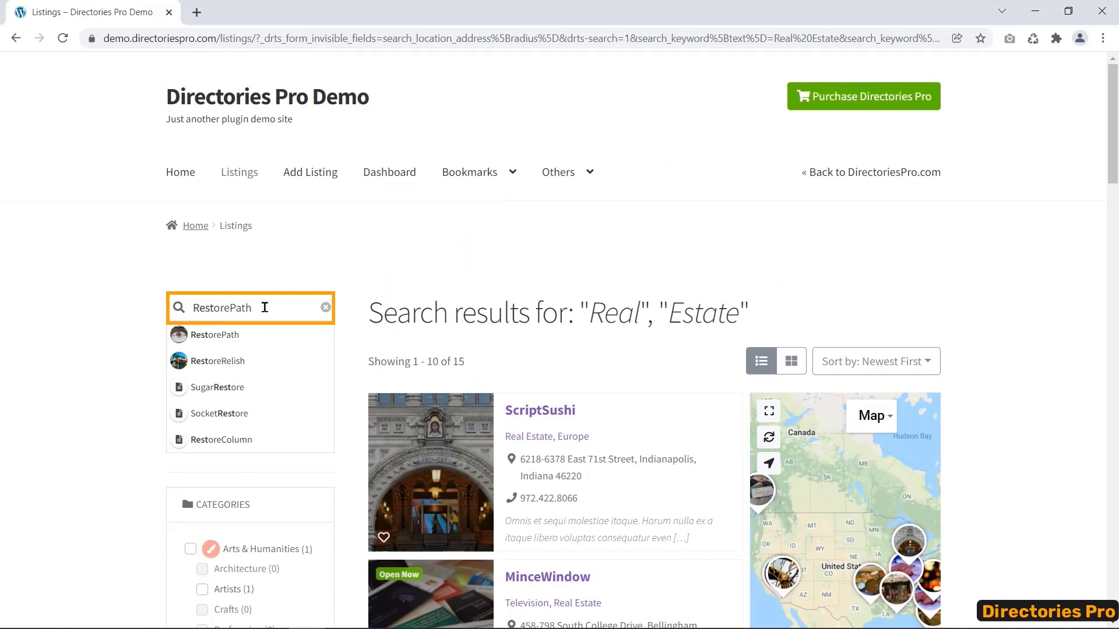
left_click(249, 339)
left_click(282, 383)
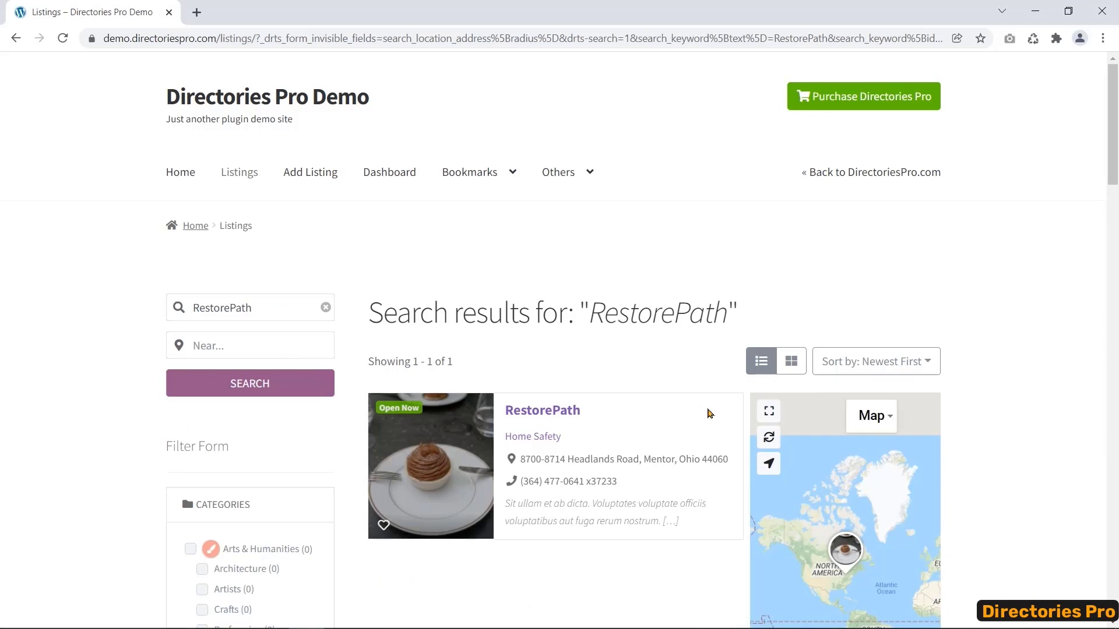
scroll(709, 413, "down", 3)
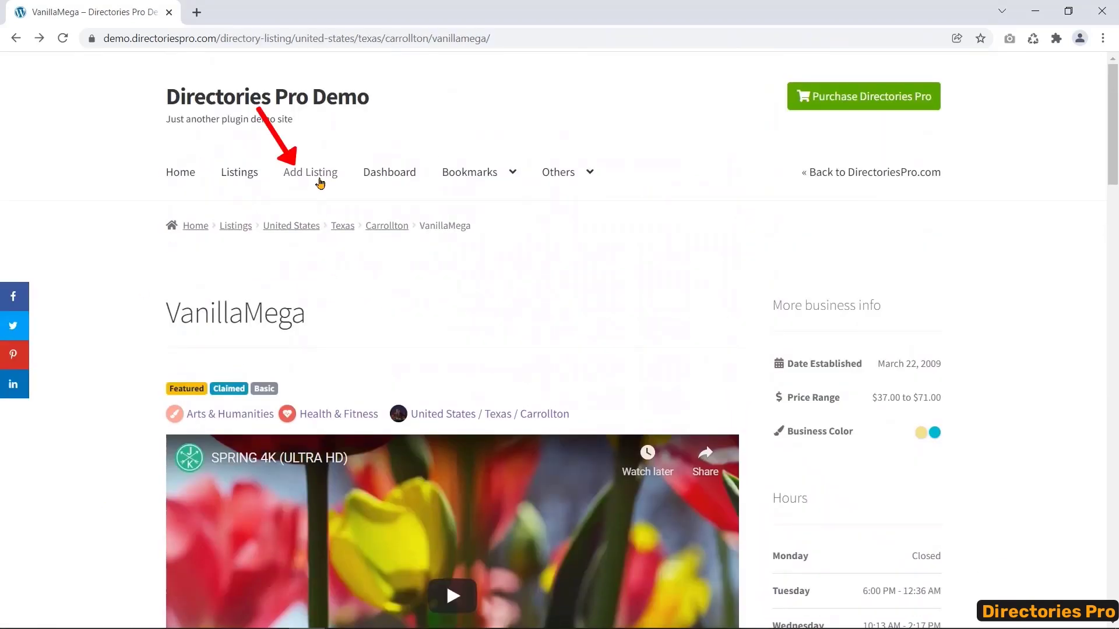
left_click(319, 180)
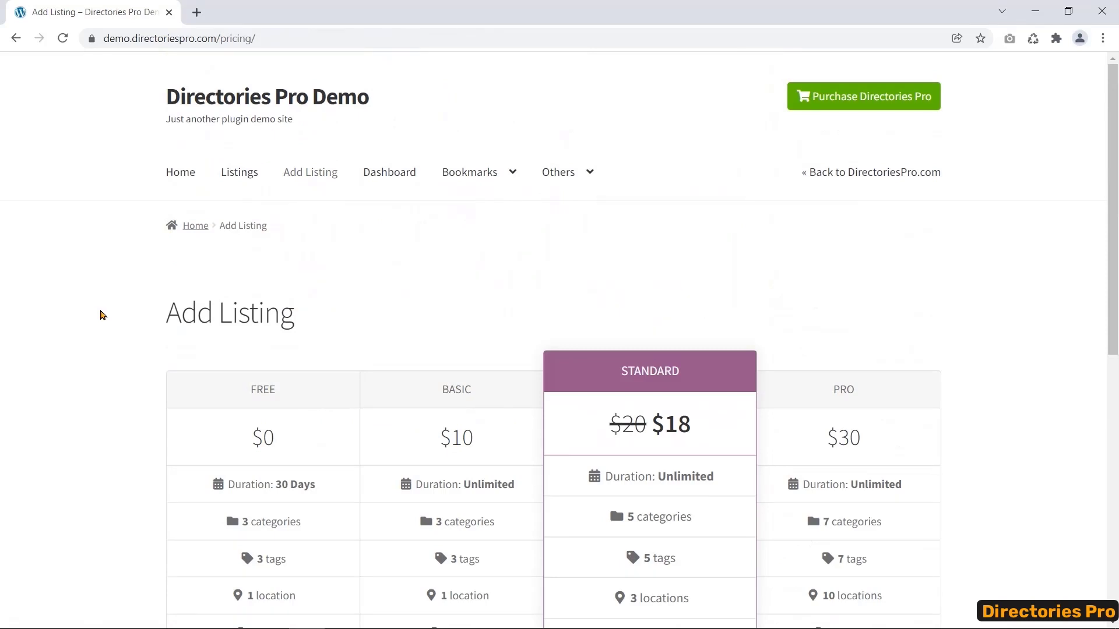
- Compare the Free, Basic, Standard ($18) and Pro plans, then show the Others > Listings submenu
scroll(105, 319, "down", 3)
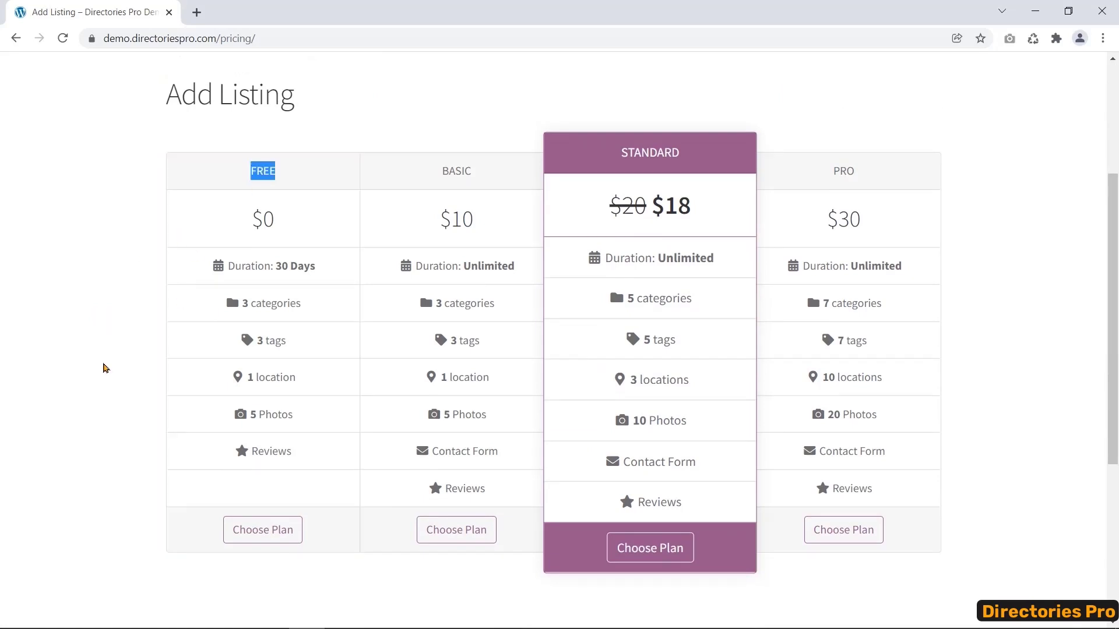
scroll(103, 368, "down", 5)
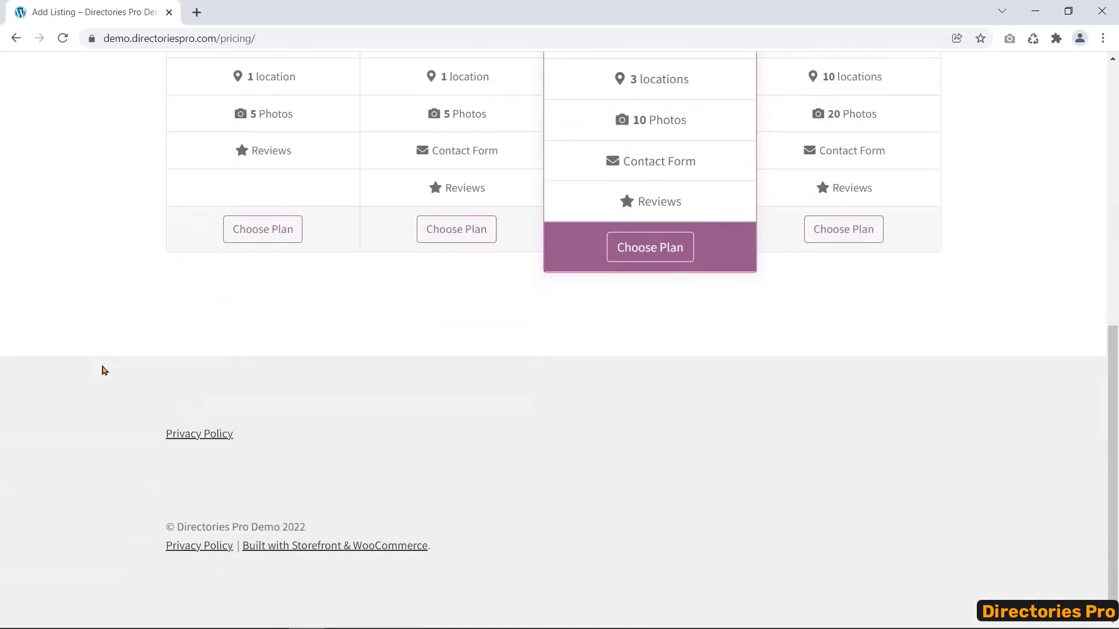
scroll(104, 370, "up", 4)
scroll(103, 371, "up", 3)
scroll(102, 373, "down", 1)
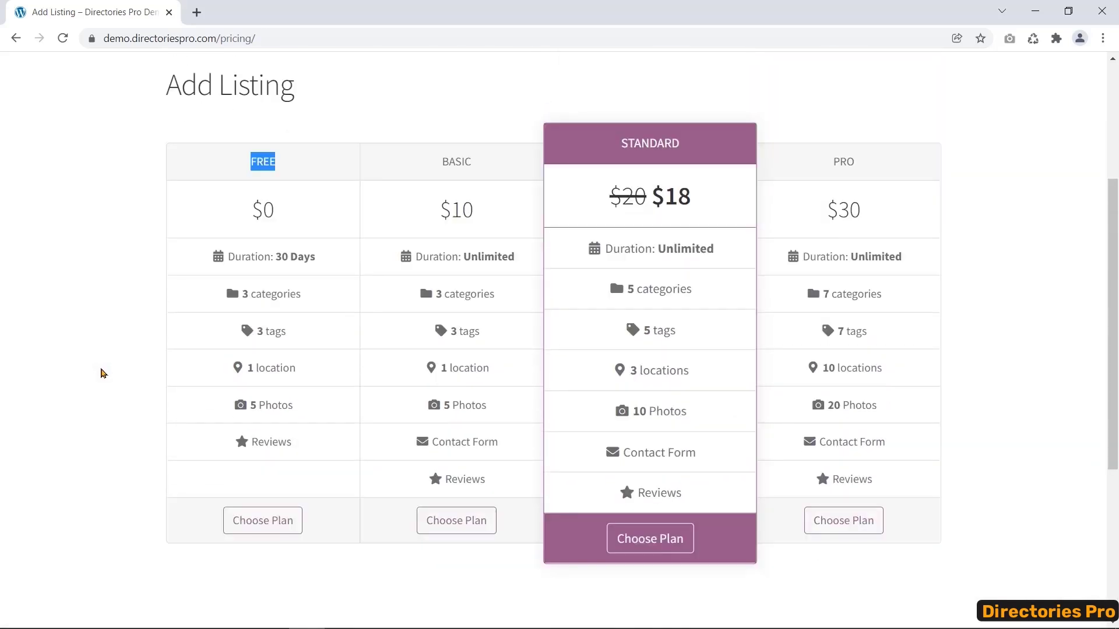
scroll(205, 426, "up", 1)
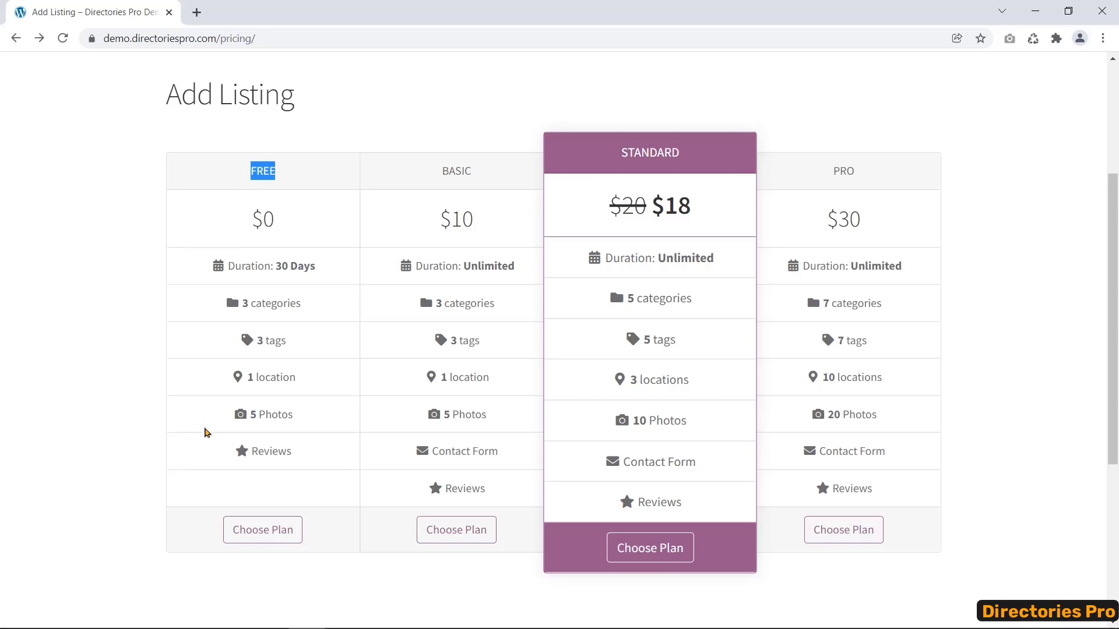
scroll(204, 431, "up", 4)
mouse_move(600, 182)
mouse_move(610, 218)
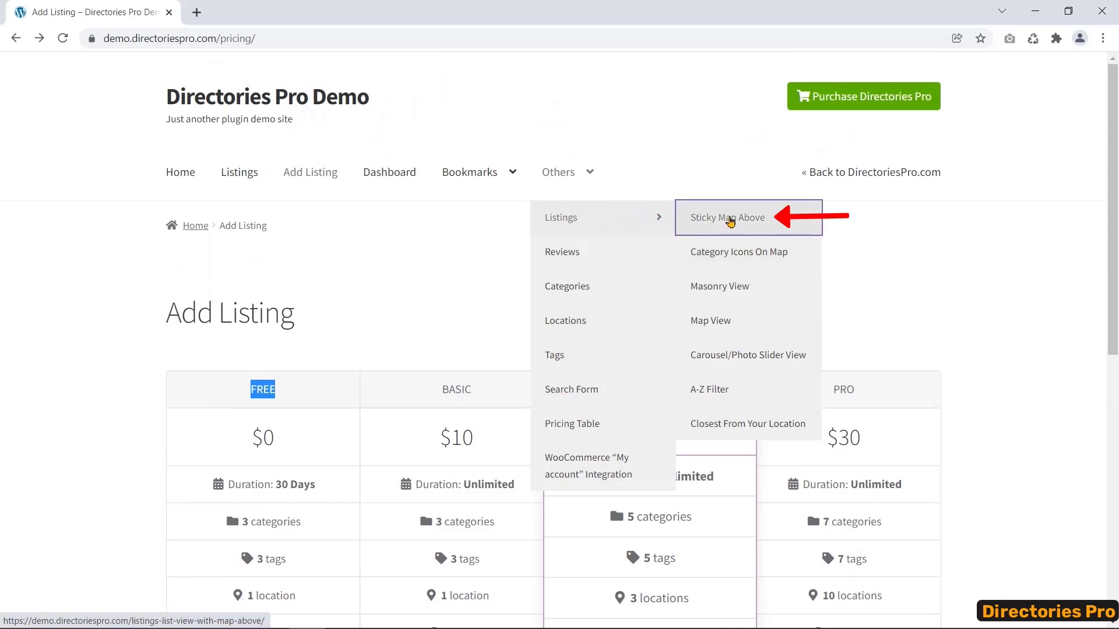
- Browse the Sticky Map Above listings layout, jumping to OverPlum and other listings from map markers
left_click(730, 221)
scroll(758, 291, "down", 1)
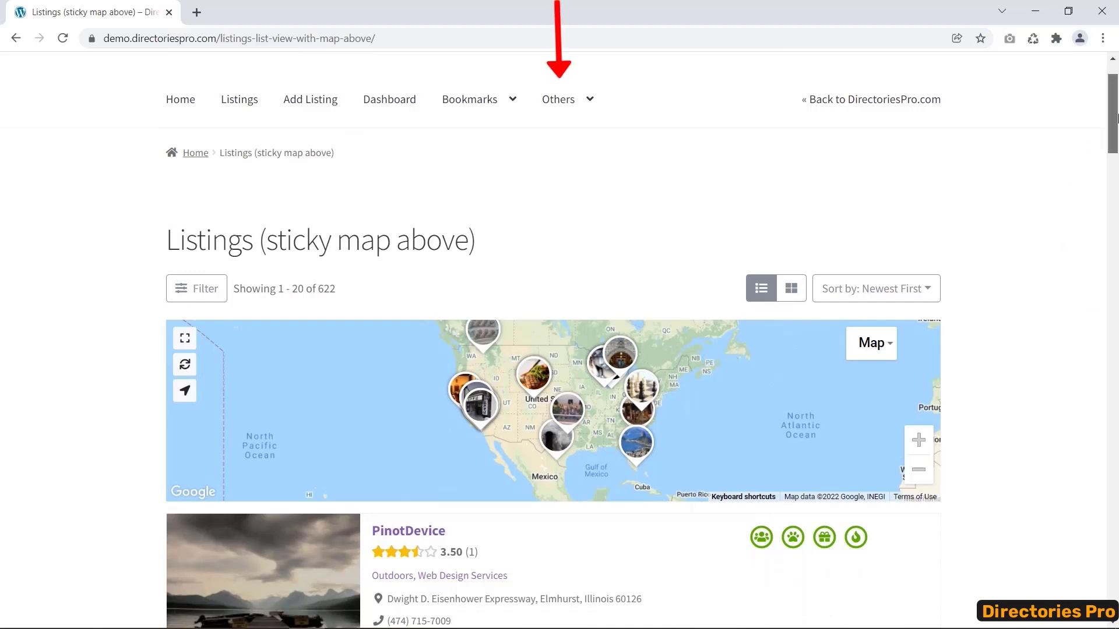
left_click_drag(1117, 118, 1111, 224)
scroll(1021, 263, "down", 3)
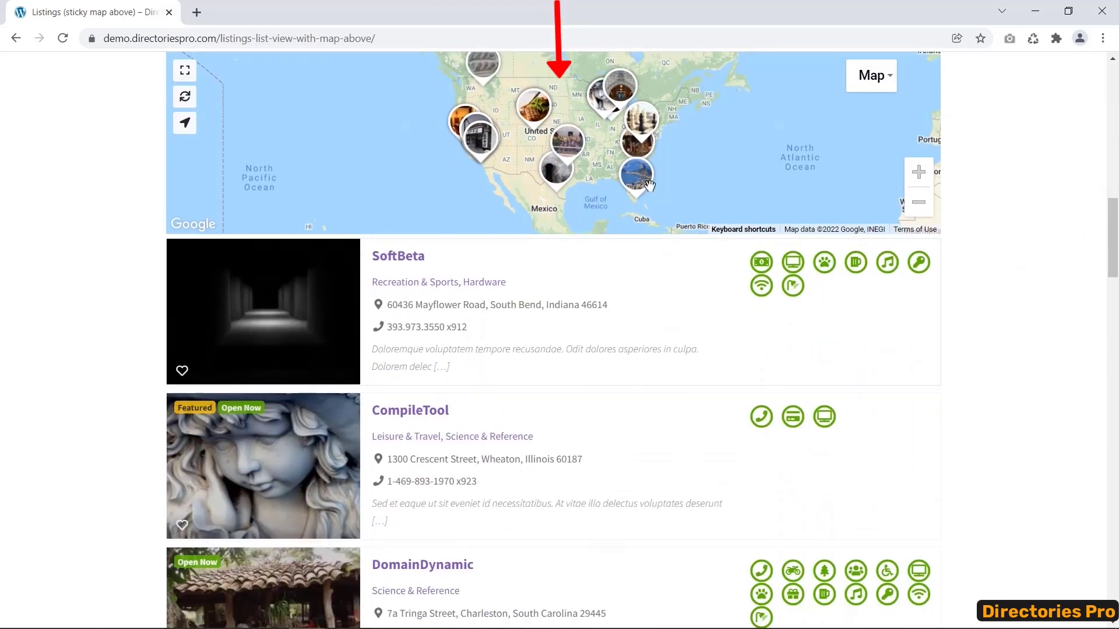
left_click(637, 134)
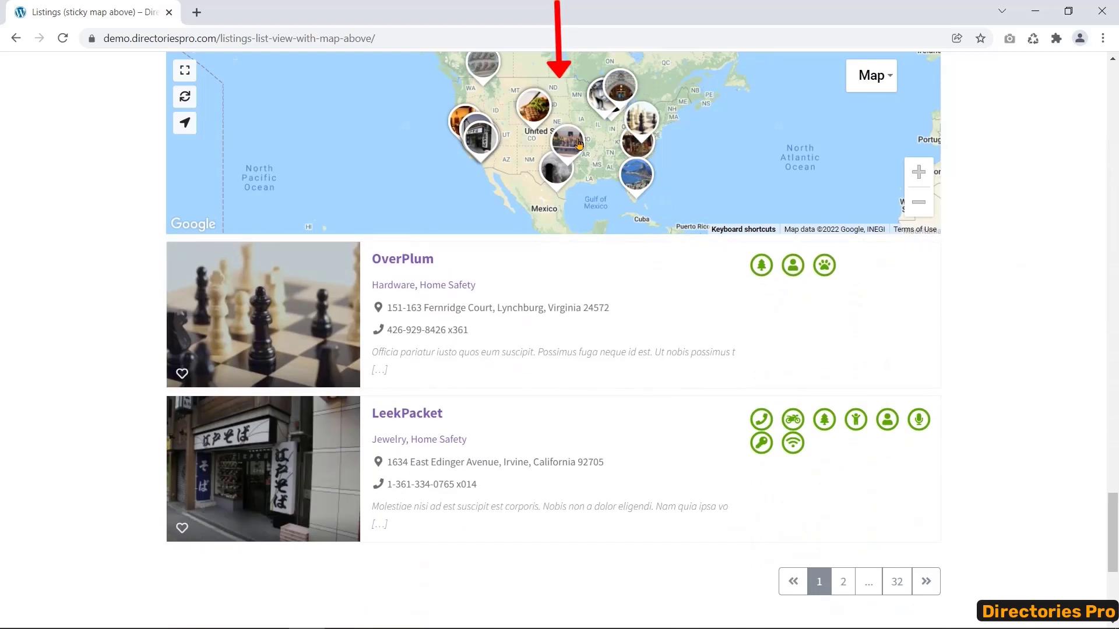
left_click(578, 144)
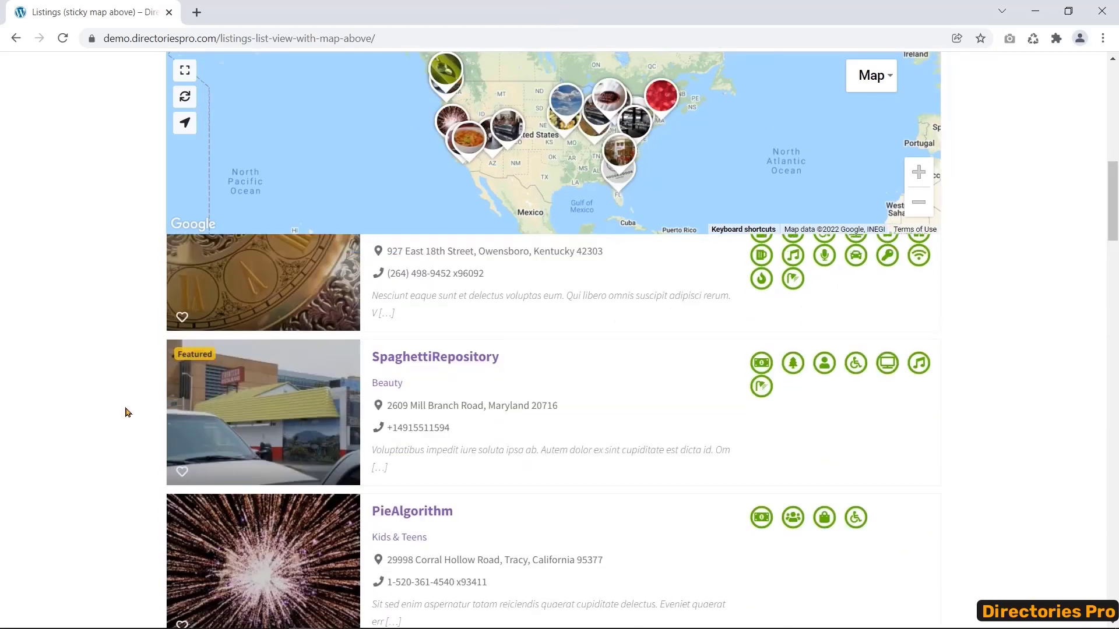
- Open Bookmarks > Bookmarked Listings, which reports no matching items
scroll(127, 412, "up", 10)
mouse_move(472, 172)
left_click(492, 217)
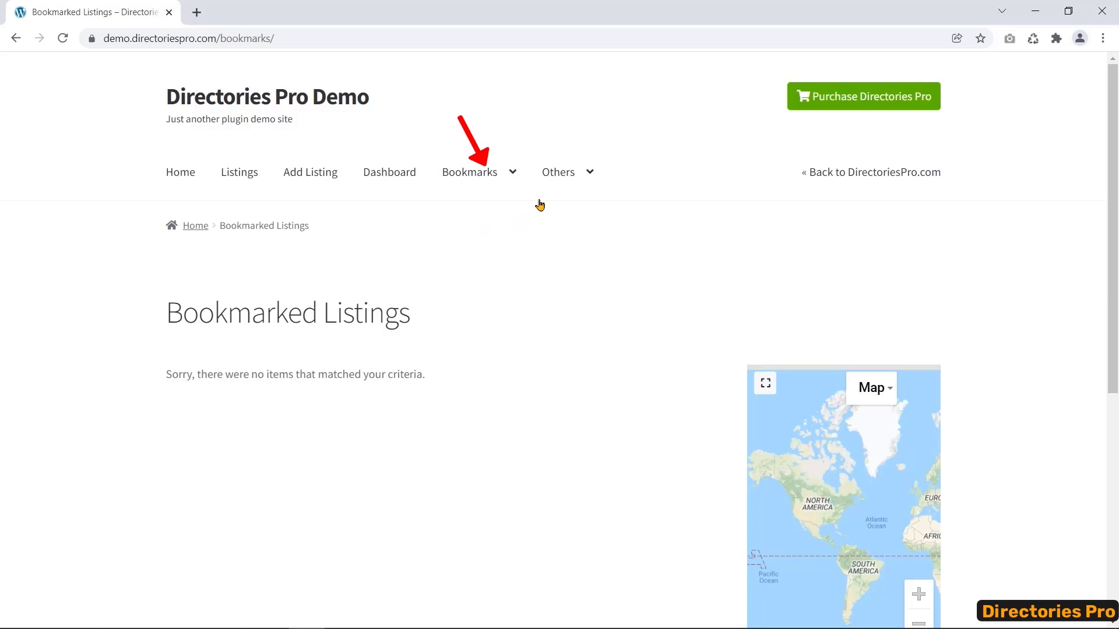
- View Bookmarked Reviews, then scroll the WooCommerce 'My account' integration login page
mouse_move(512, 225)
left_click(501, 260)
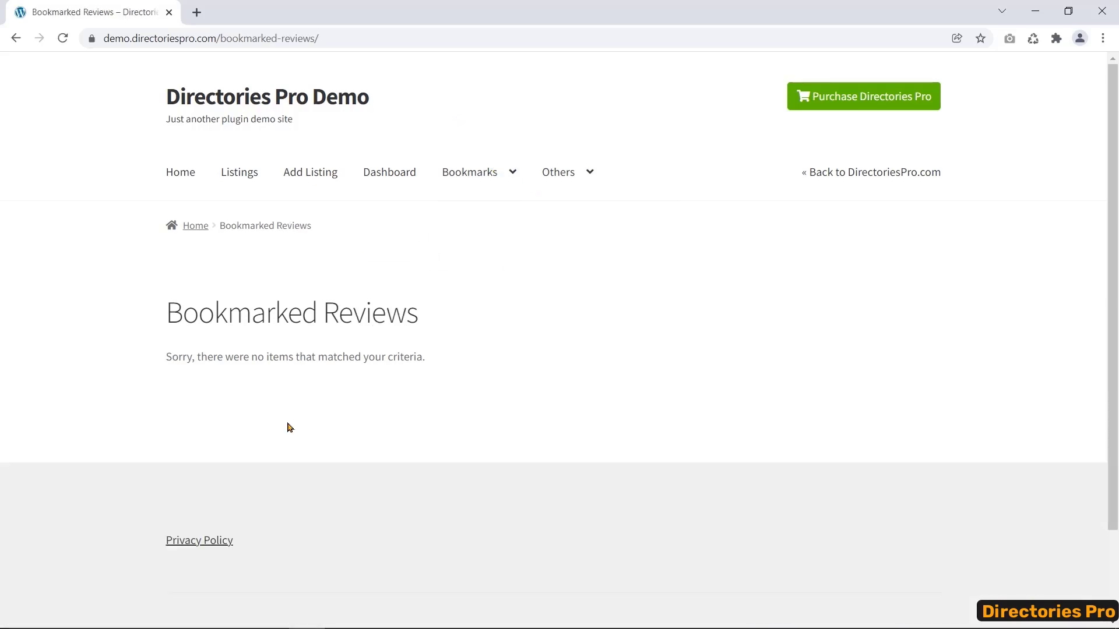
mouse_move(589, 172)
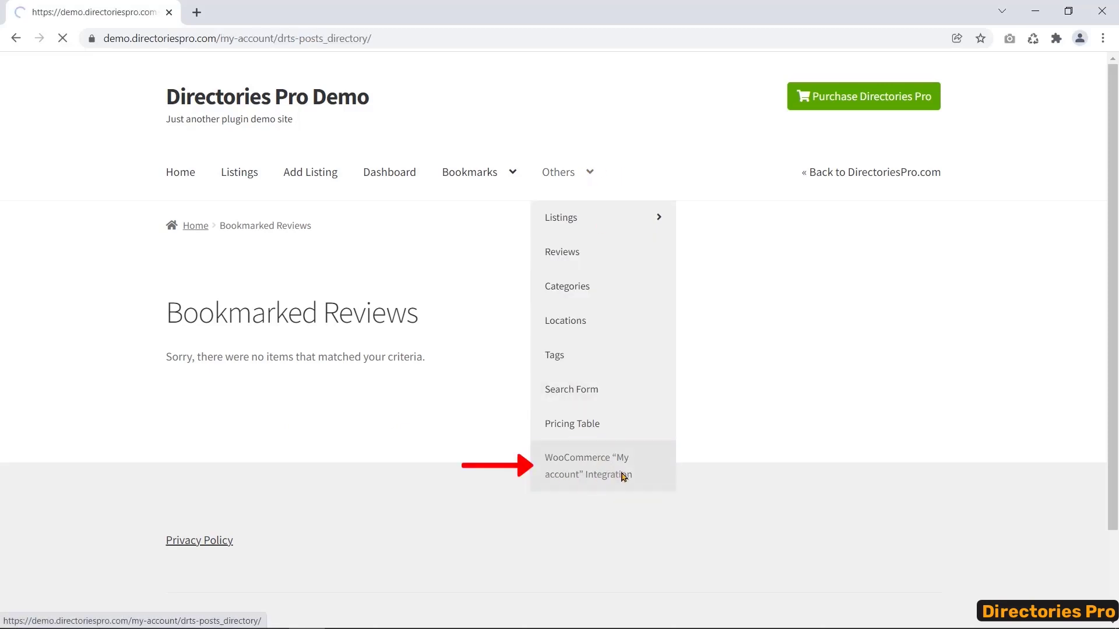
scroll(1021, 237, "down", 3)
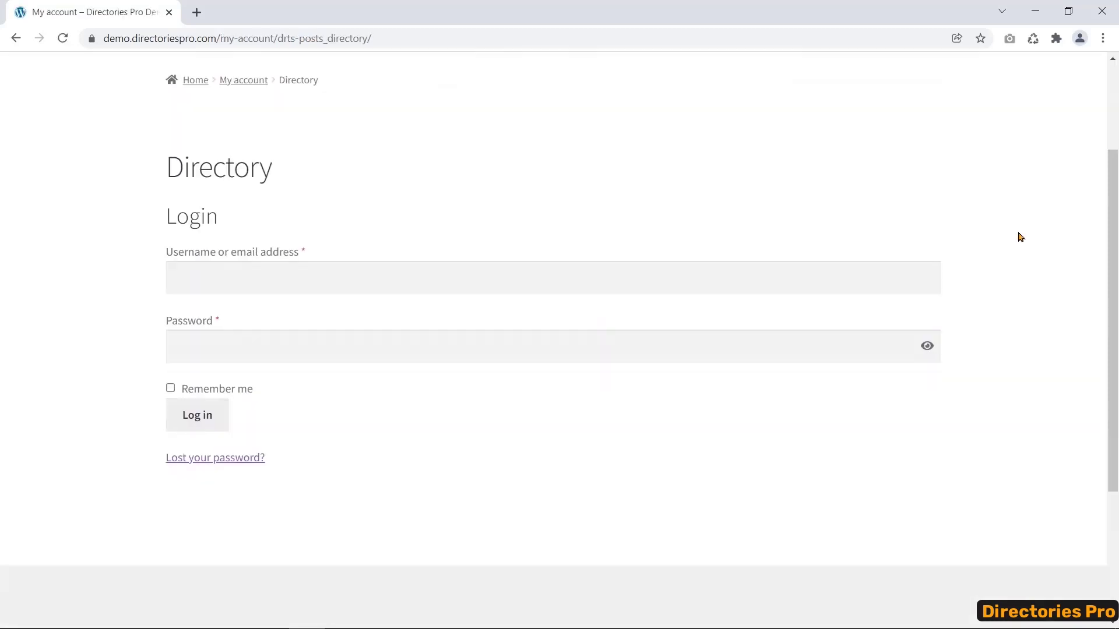
scroll(1020, 237, "down", 3)
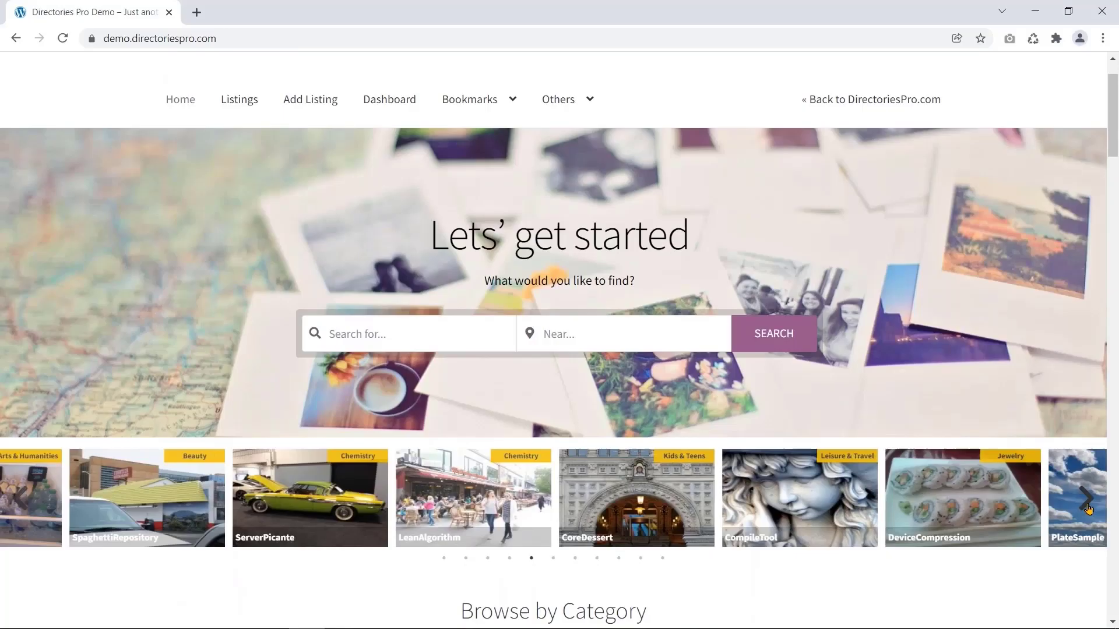
- Advance the demo homepage's featured listings carousel three cards
left_click(1087, 509)
left_click(1088, 509)
left_click(1088, 509)
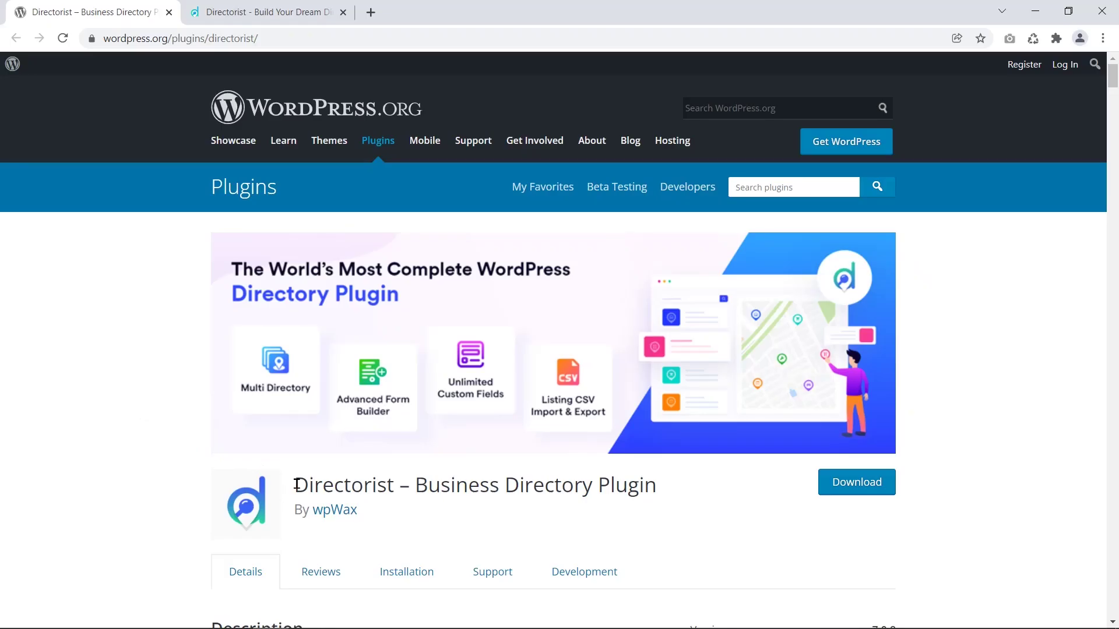
- On the WordPress.org Directorist plugin page, highlight its name and scroll through description, video and ratings
left_click_drag(295, 485, 397, 485)
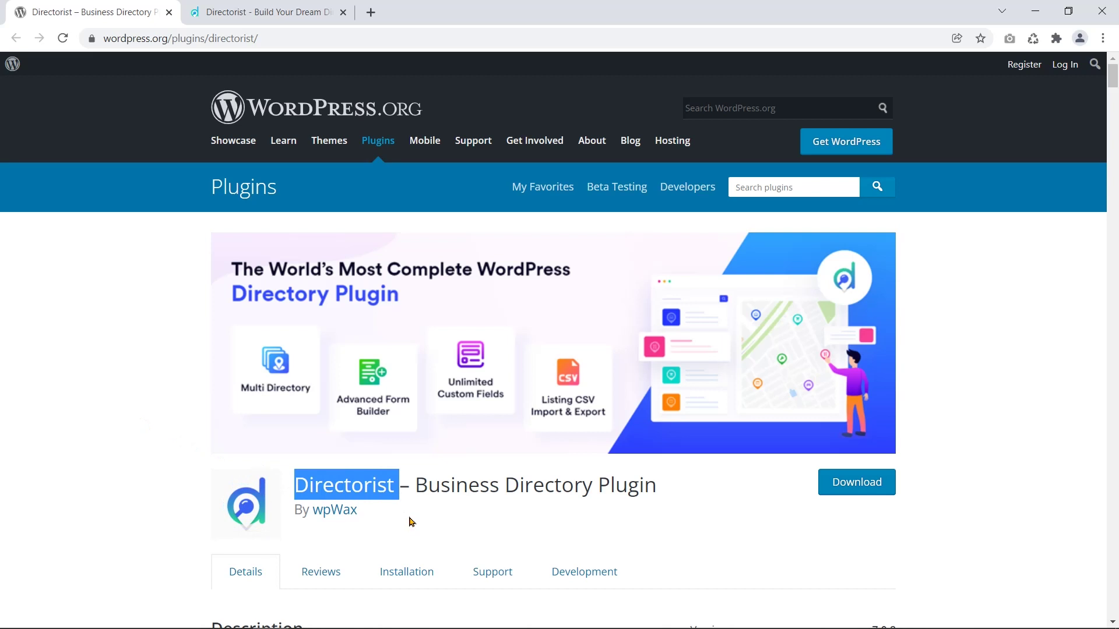
scroll(716, 519, "down", 1)
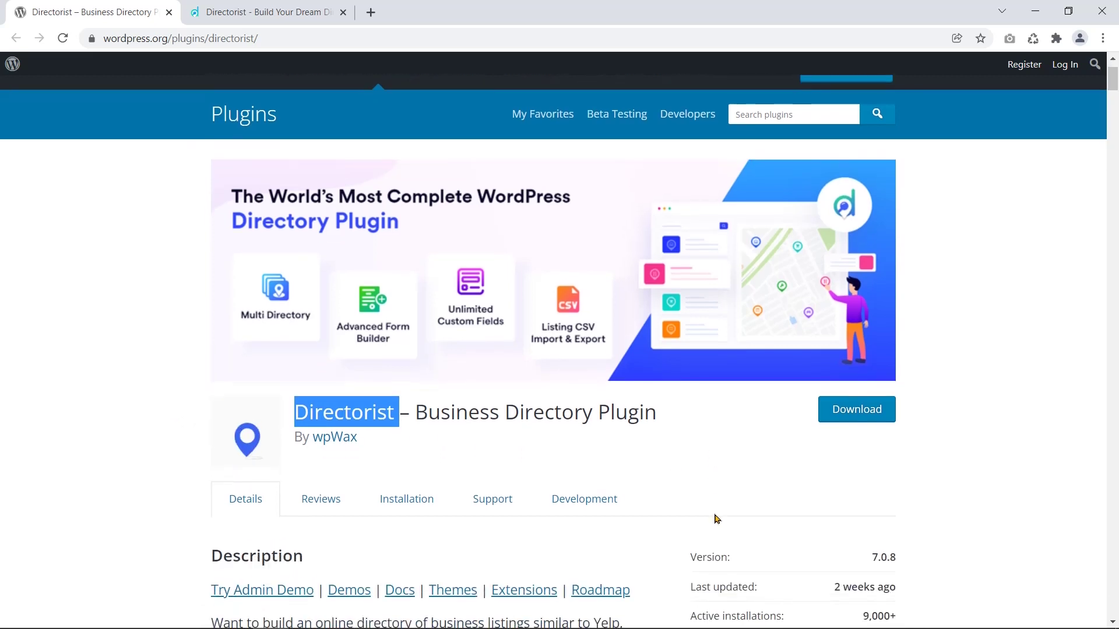
scroll(677, 507, "down", 5)
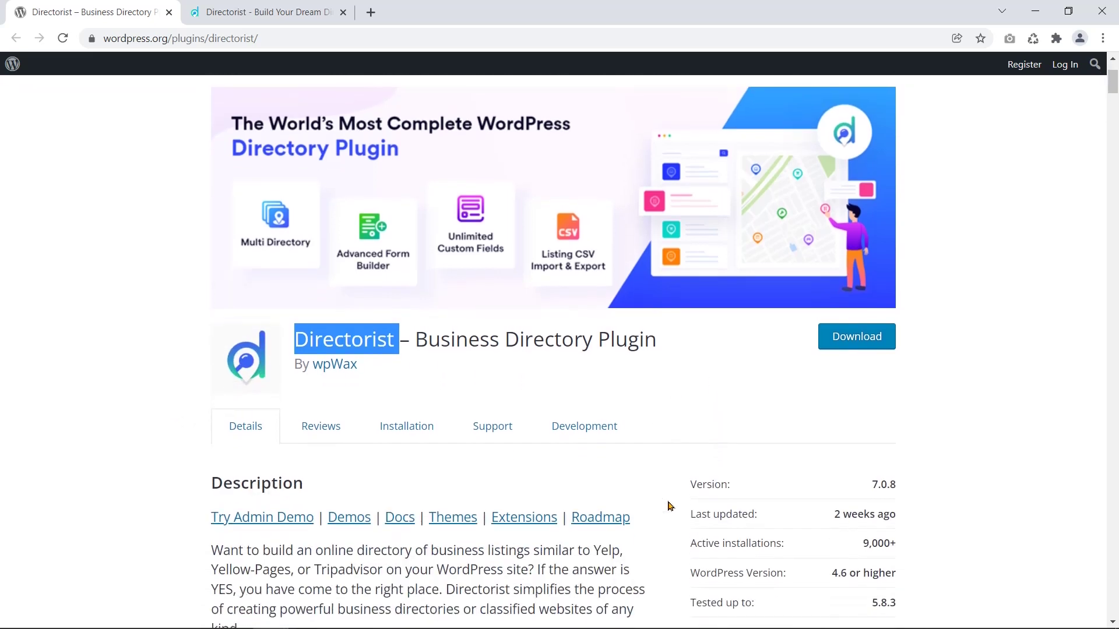
scroll(664, 506, "down", 6)
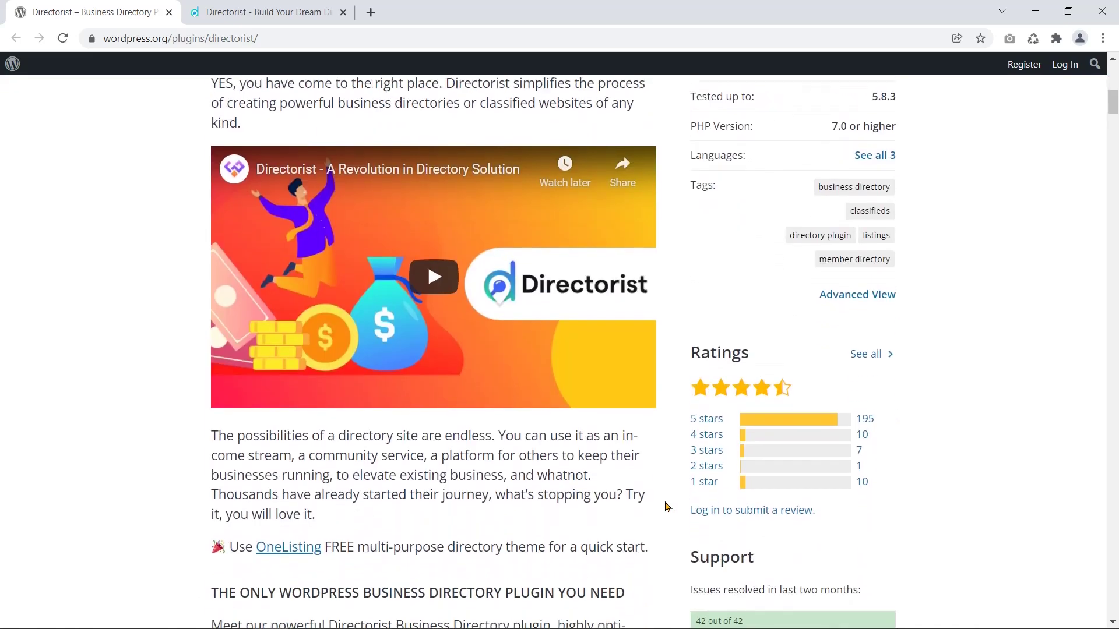